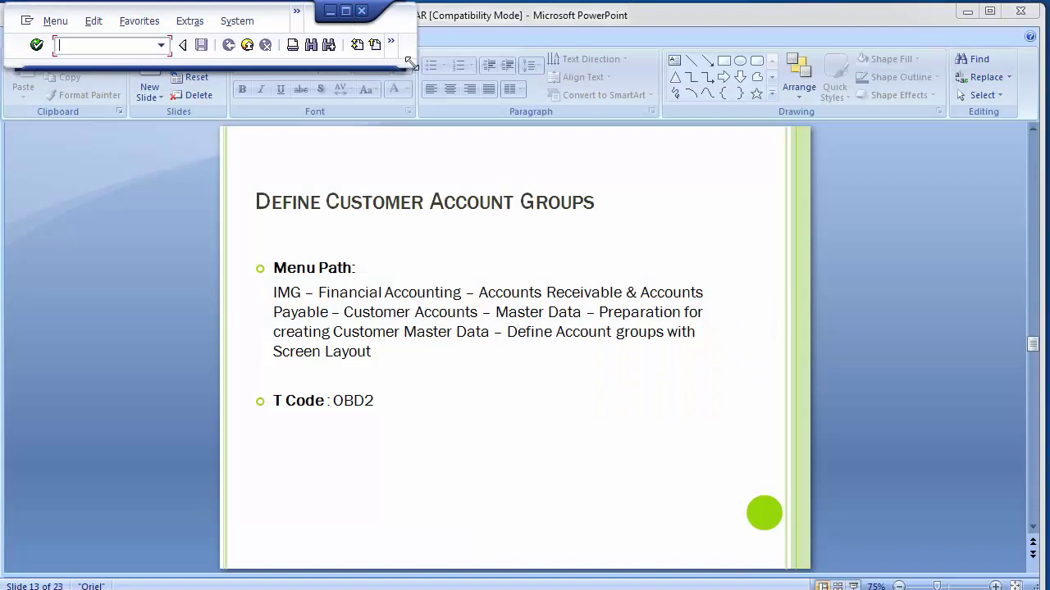
Enlarge the SAP Easy Access window and open the SAP Reference IMG through transaction SPRO
{"action": "left_click_drag", "start_coordinate": [413, 67], "coordinate": [1035, 577]}
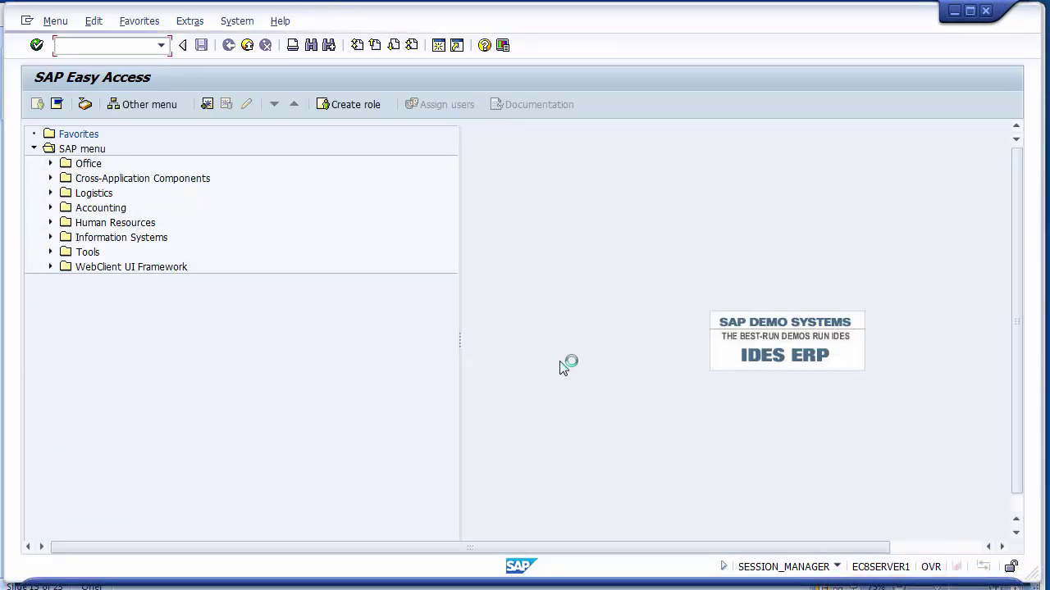
{"action": "left_click", "coordinate": [108, 45]}
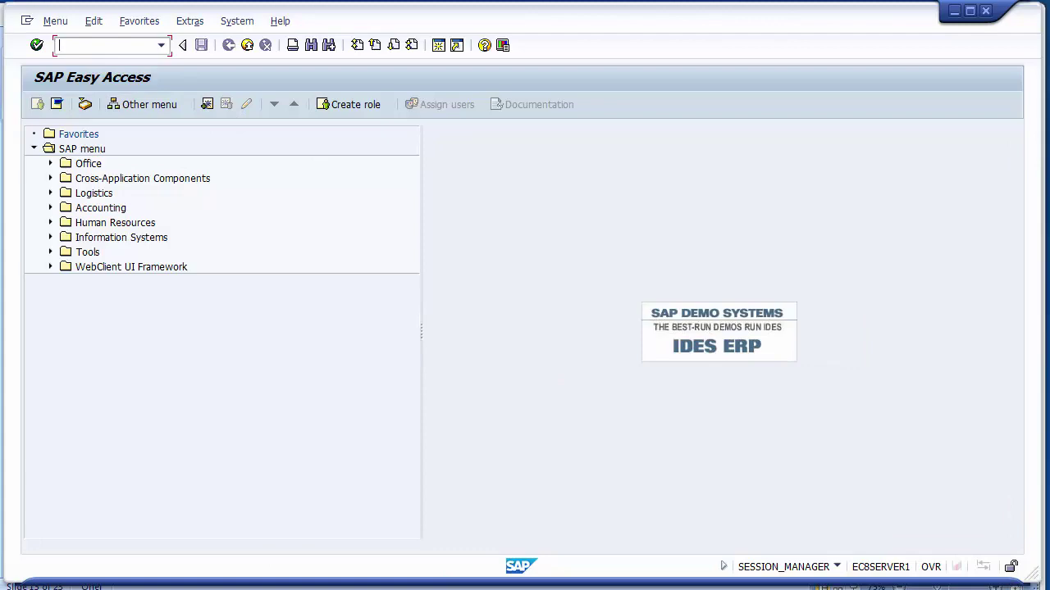
{"action": "key", "text": "alt+Tab"}
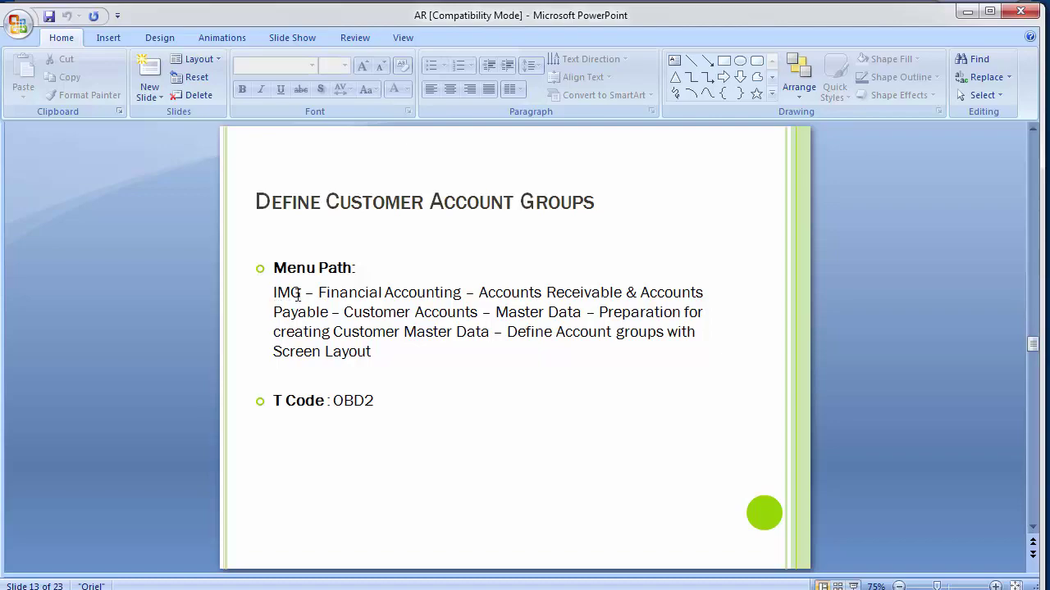
{"action": "key", "text": "alt+Tab"}
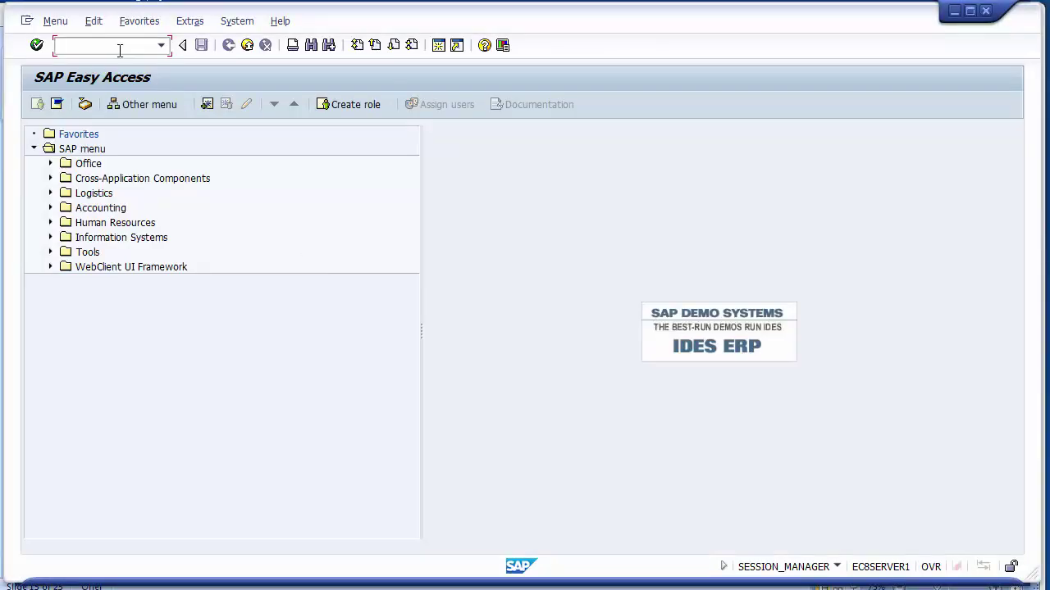
{"action": "type", "text": "SPRO"}
{"action": "key", "text": "Return"}
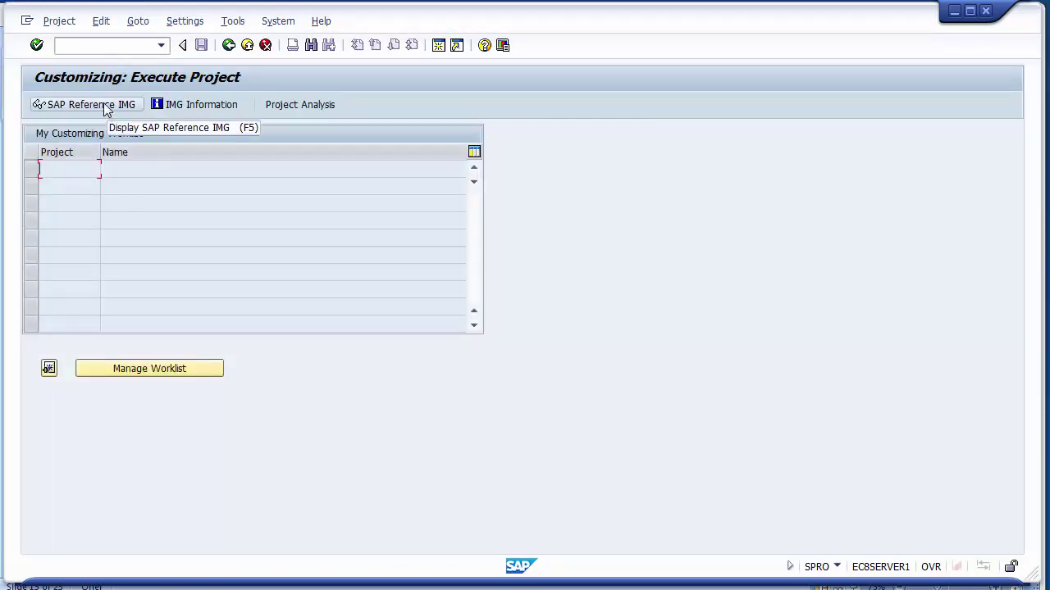
{"action": "left_click", "coordinate": [105, 110]}
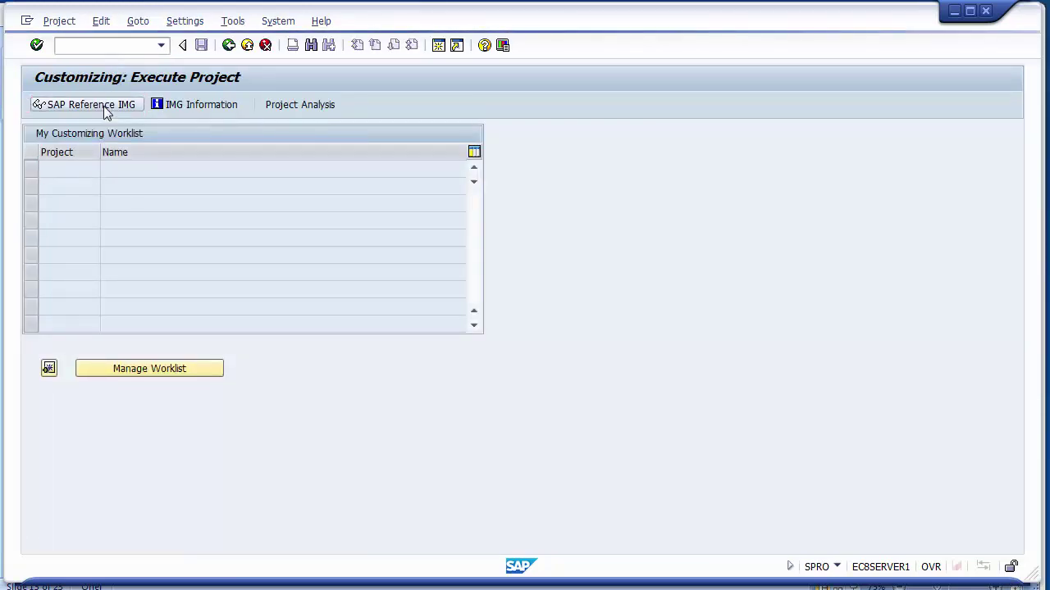
Expand Financial Accounting (New), Accounts Receivable and Accounts Payable, Customer Accounts and Master Data down to the contents of Preparations for Creating Customer Master Data
{"action": "key", "text": "alt+Tab"}
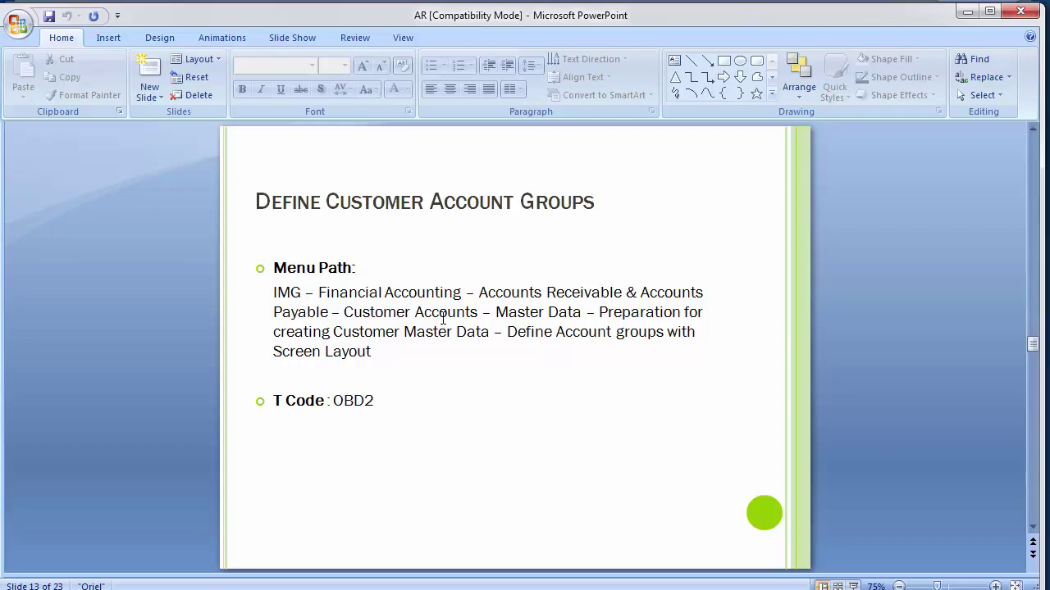
{"action": "key", "text": "alt+Tab"}
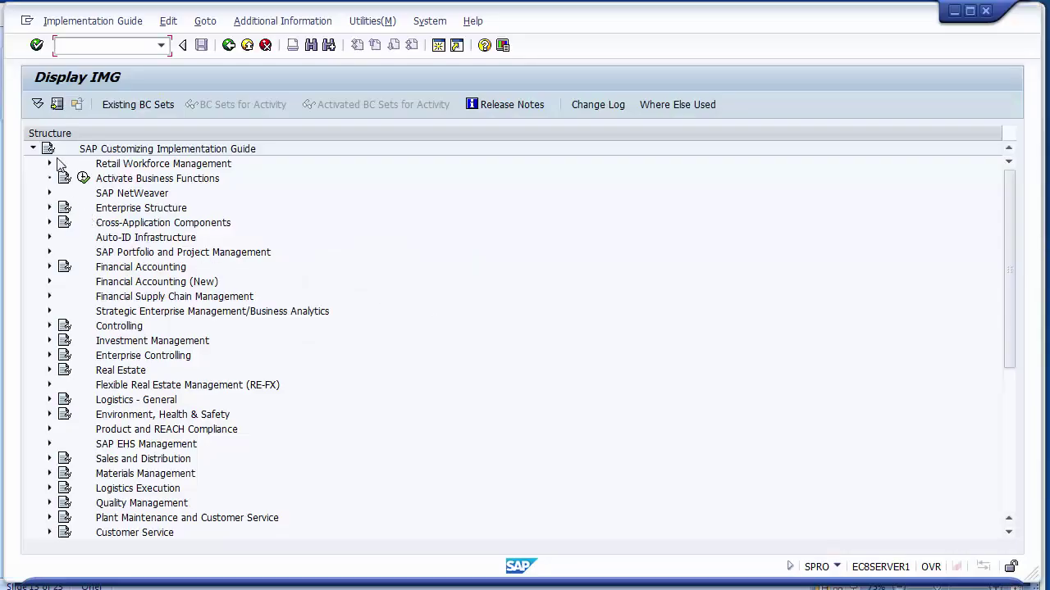
{"action": "left_click", "coordinate": [49, 283]}
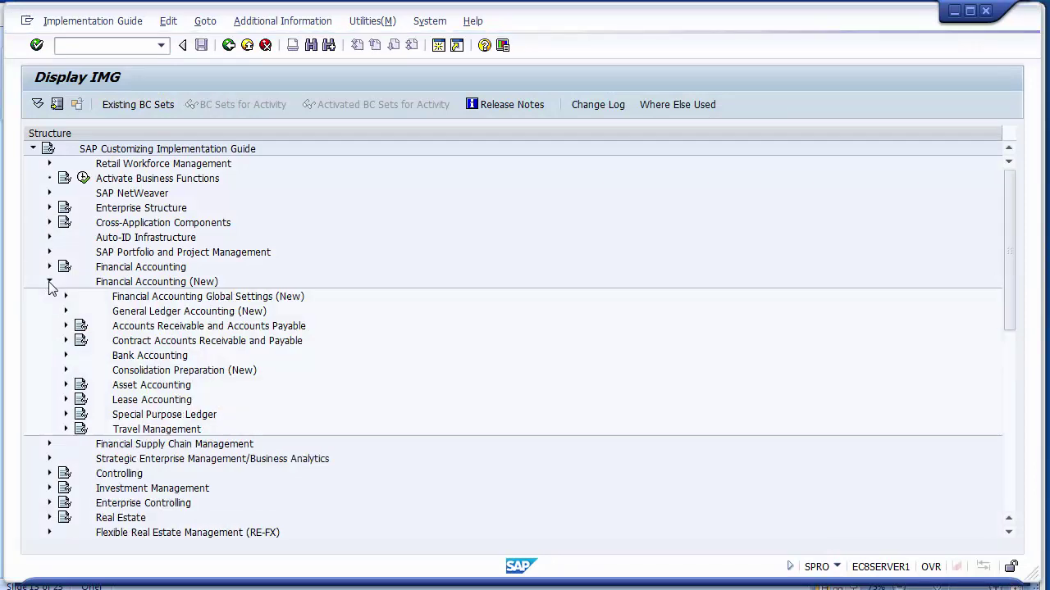
{"action": "left_click", "coordinate": [66, 327]}
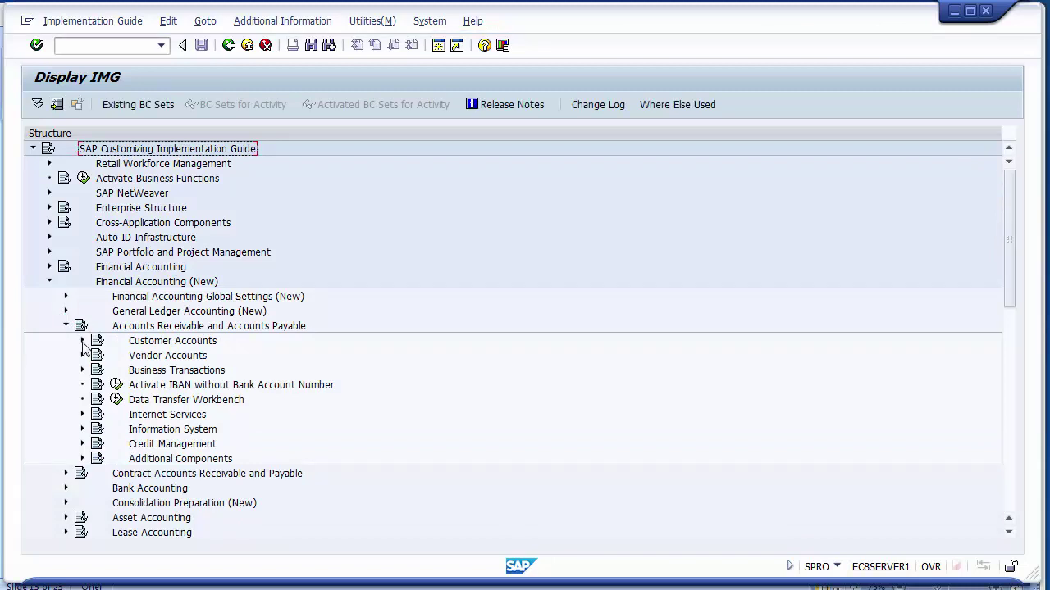
{"action": "left_click", "coordinate": [82, 342]}
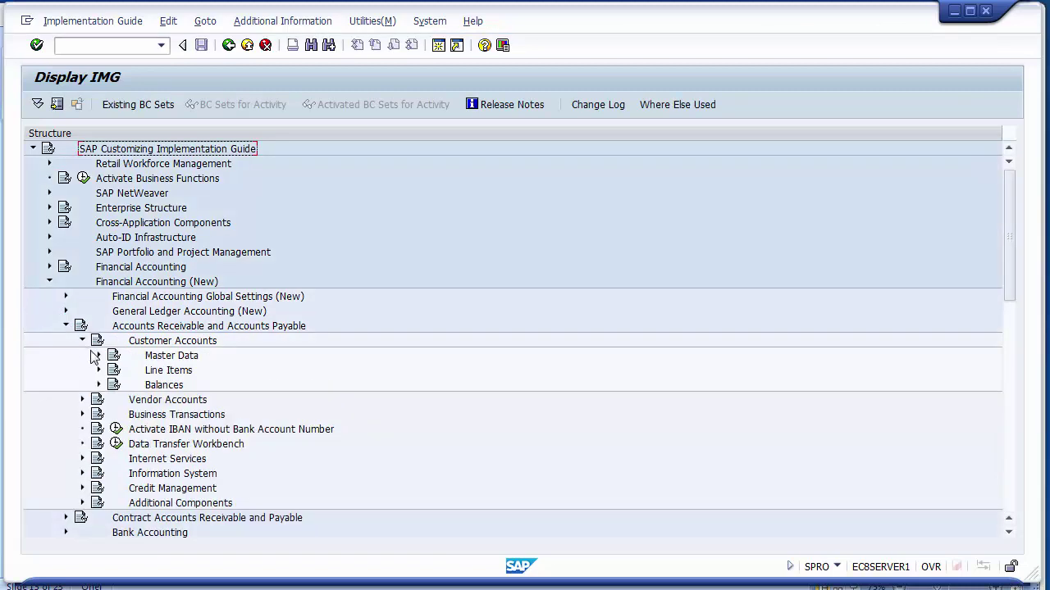
{"action": "left_click", "coordinate": [99, 356]}
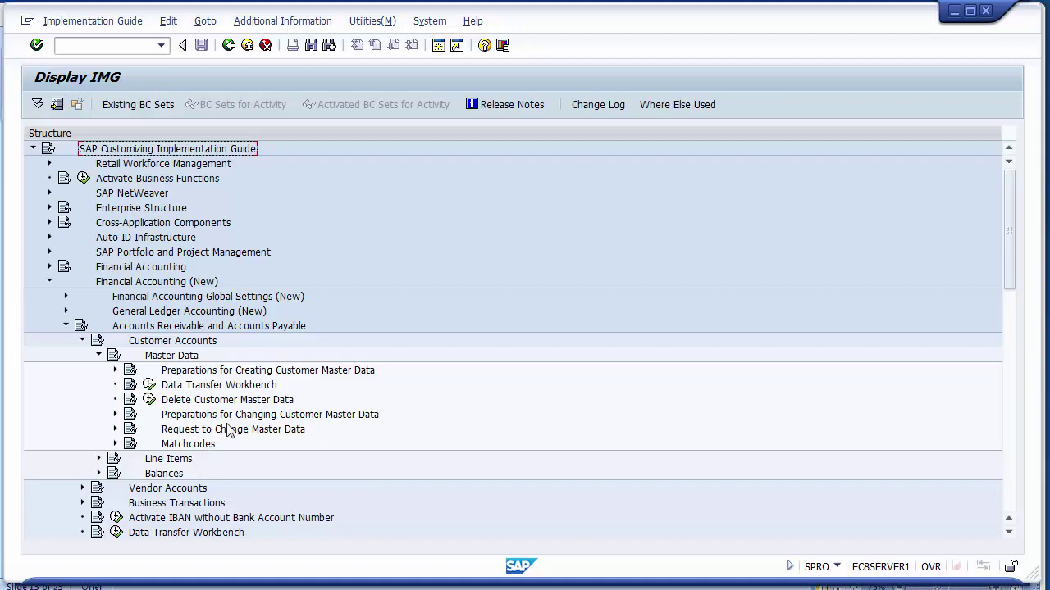
{"action": "left_click", "coordinate": [115, 371]}
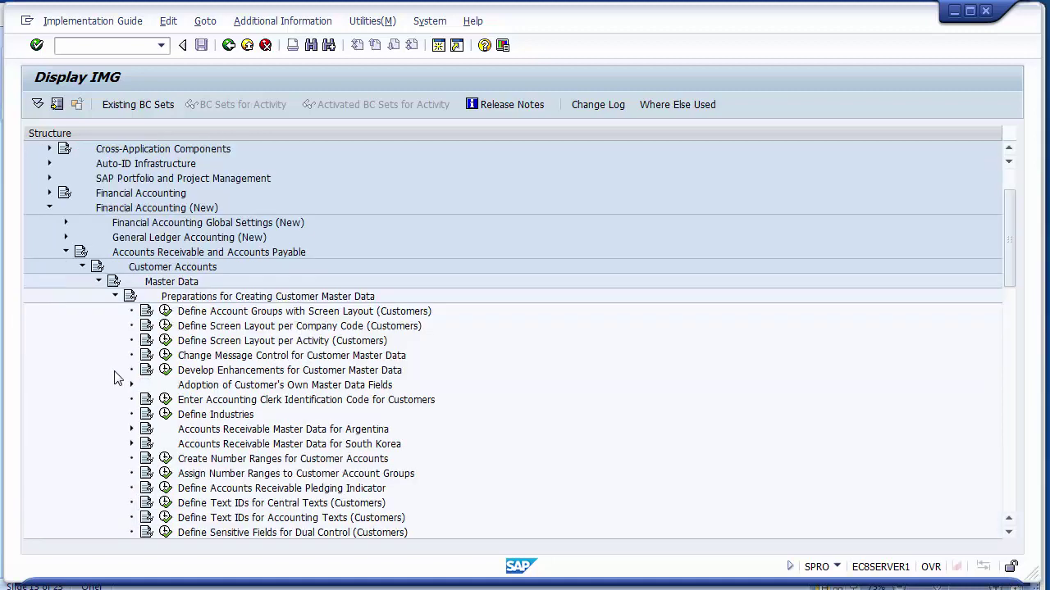
{"action": "left_click", "coordinate": [287, 298]}
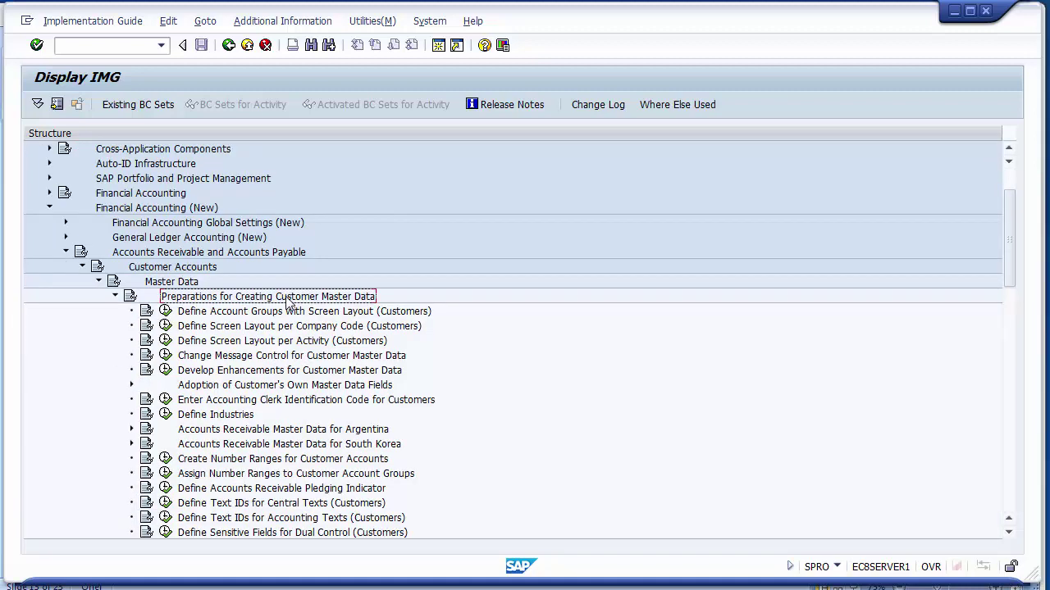
Check the menu path on the PowerPoint slide and execute the SAP activity Define Account Groups with Screen Layout (Customers)
{"action": "key", "text": "alt+Tab"}
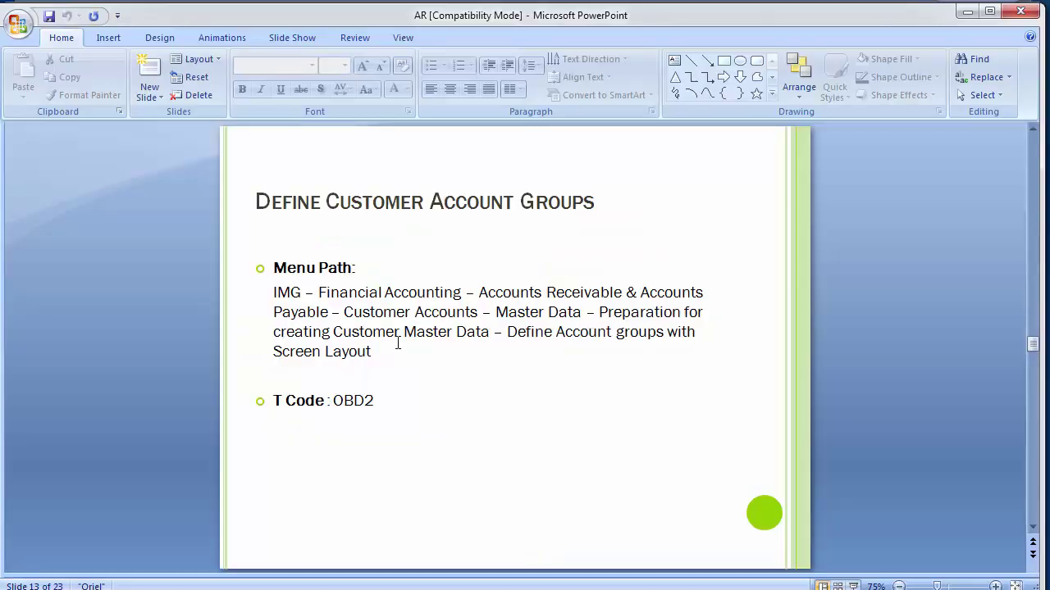
{"action": "left_click", "coordinate": [398, 340]}
{"action": "left_click", "coordinate": [549, 338]}
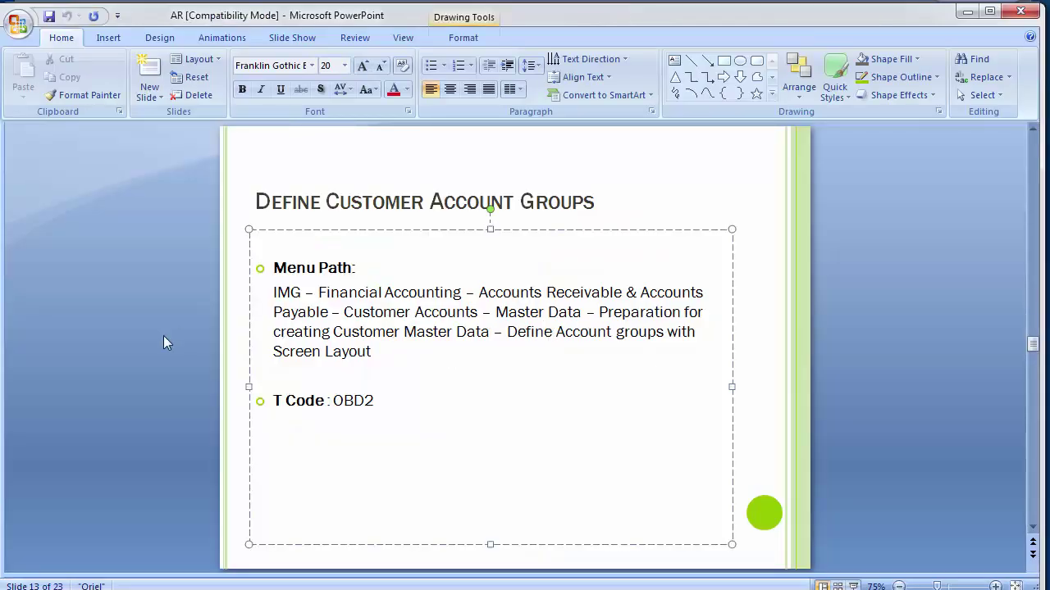
{"action": "key", "text": "alt+Tab"}
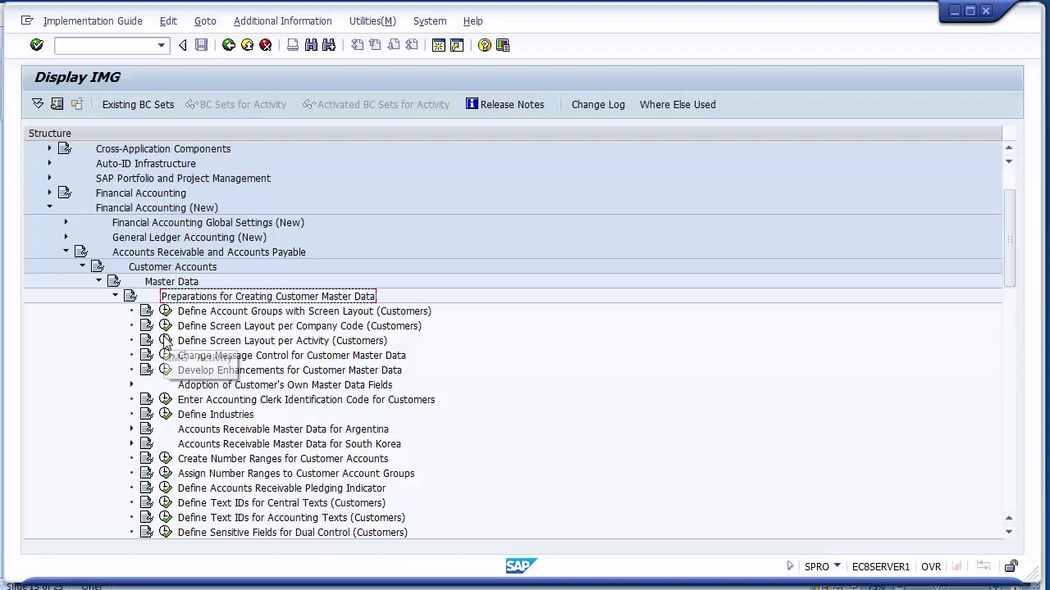
{"action": "left_click", "coordinate": [230, 316]}
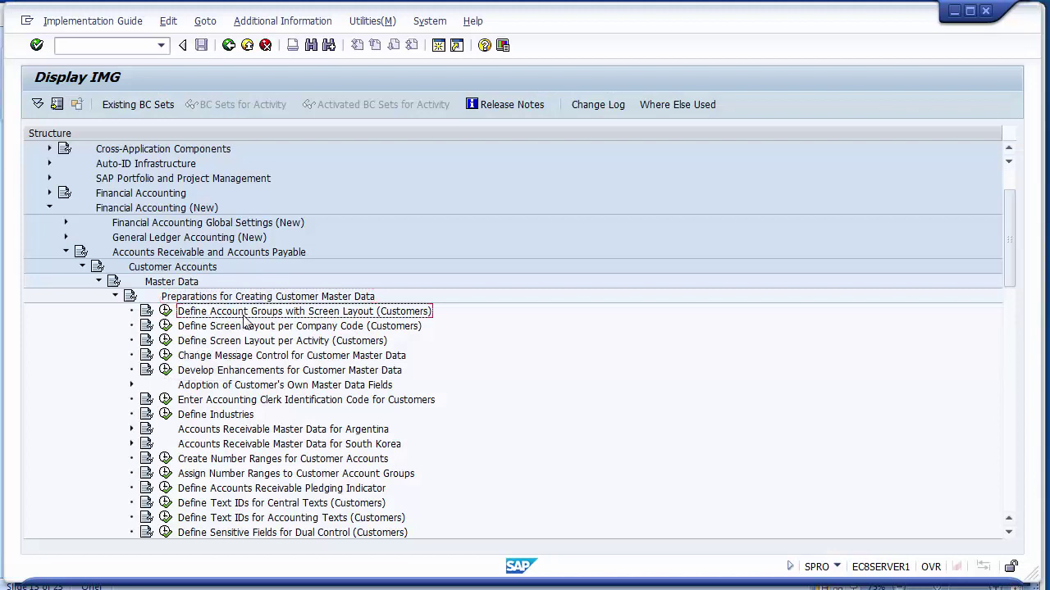
{"action": "left_click", "coordinate": [166, 312]}
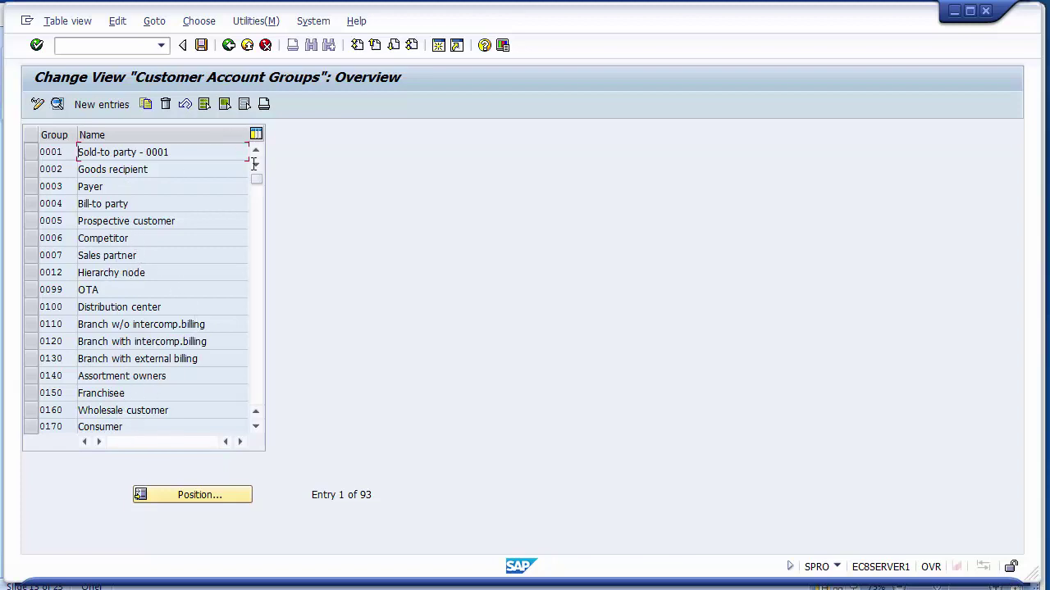
Browse the existing customer account groups and create a new entry with account group Serv and name Service Customer Group
{"action": "left_click", "coordinate": [256, 365]}
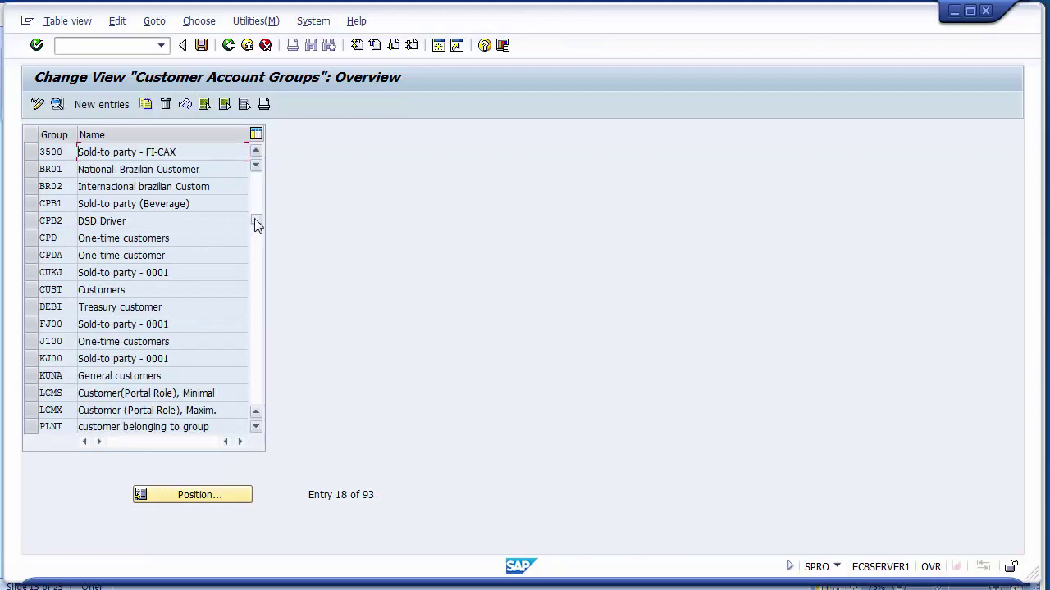
{"action": "left_click", "coordinate": [259, 365]}
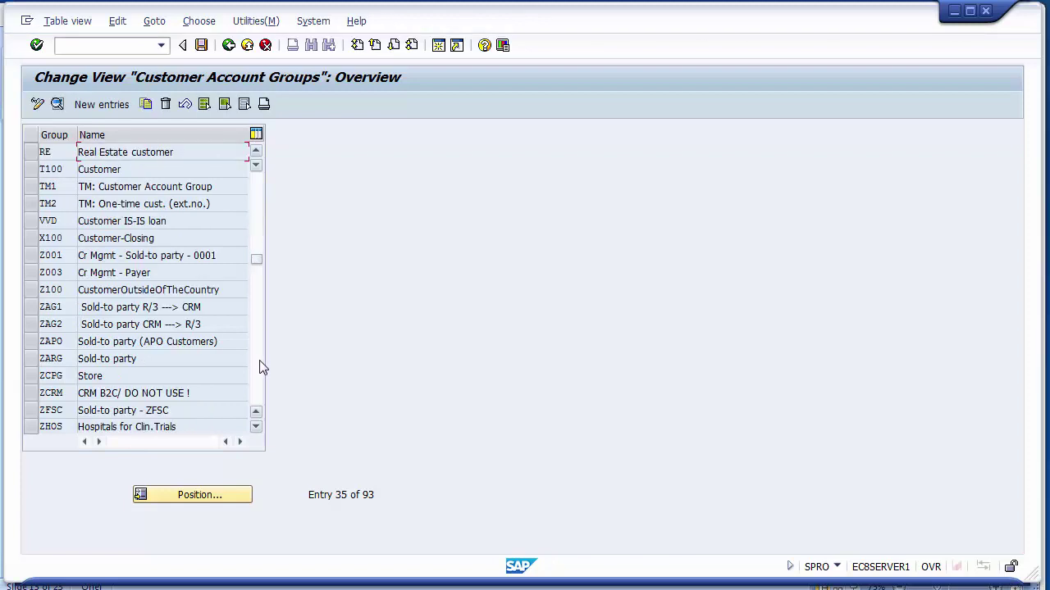
{"action": "left_click", "coordinate": [101, 105]}
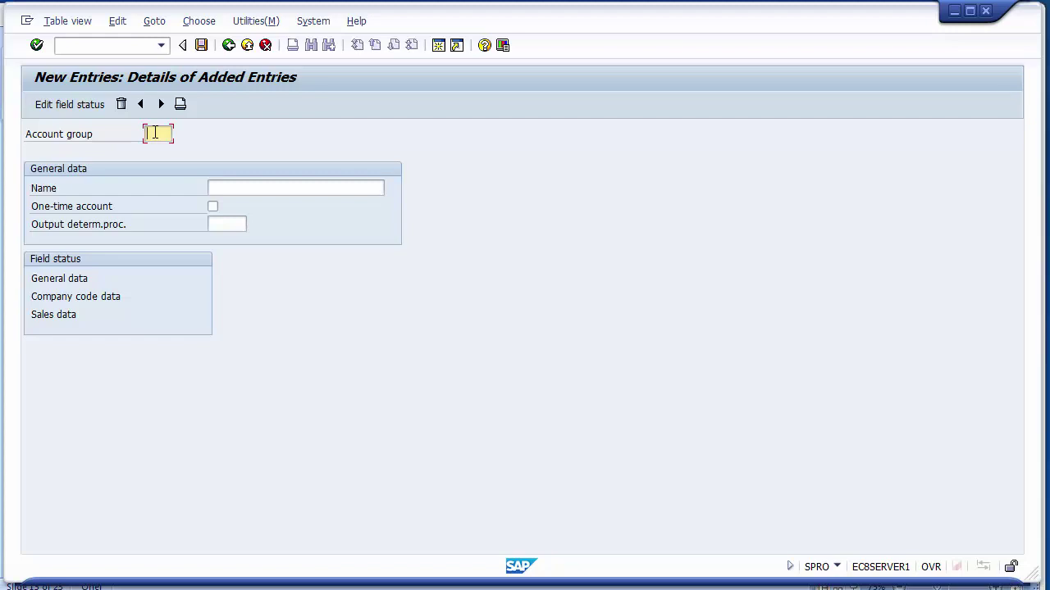
{"action": "type", "text": "Serv"}
{"action": "left_click", "coordinate": [251, 195]}
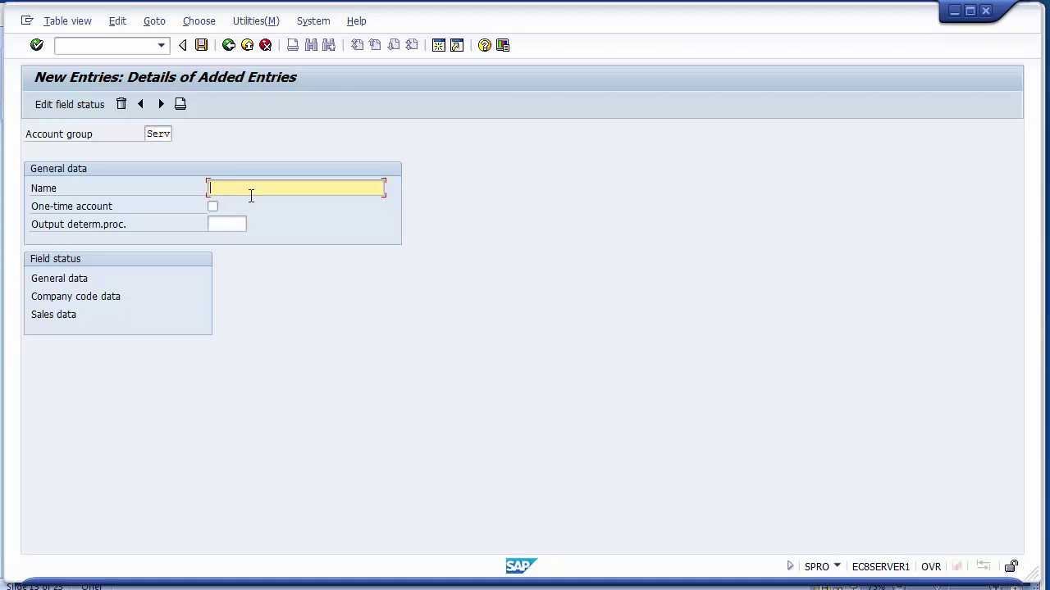
{"action": "type", "text": "Service Customer Group"}
{"action": "left_click", "coordinate": [67, 283]}
{"action": "left_click", "coordinate": [66, 297]}
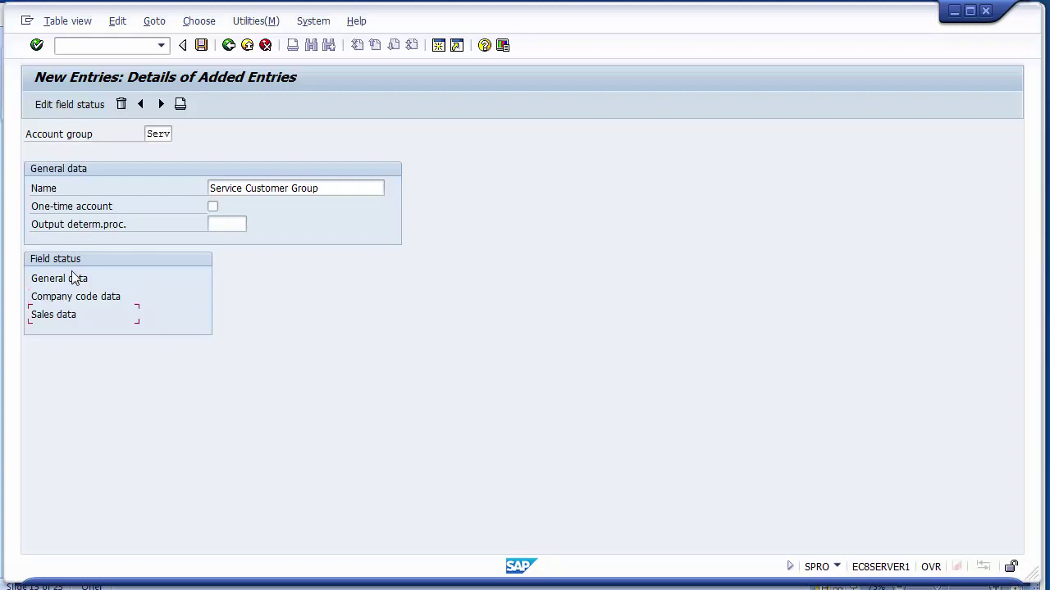
{"action": "left_click", "coordinate": [72, 283]}
{"action": "left_click", "coordinate": [71, 296]}
{"action": "left_click", "coordinate": [69, 278]}
{"action": "left_click", "coordinate": [70, 297]}
{"action": "left_click", "coordinate": [47, 320]}
{"action": "left_click", "coordinate": [49, 285]}
Make Region a required entry in the General data Address field status, and save it to customizing request E81K900053
{"action": "double_click", "coordinate": [56, 281]}
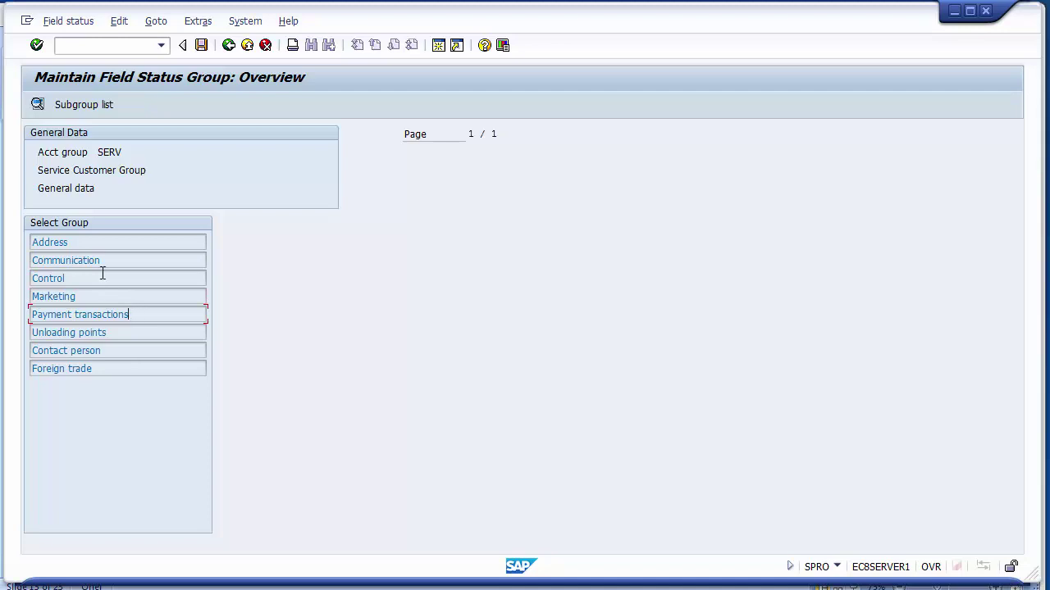
{"action": "double_click", "coordinate": [53, 242]}
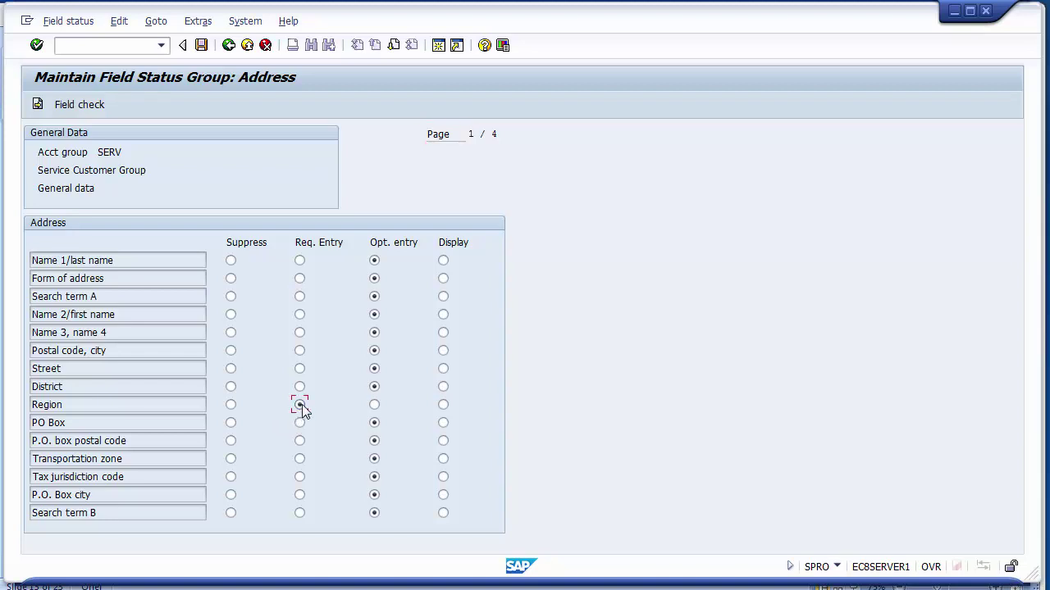
{"action": "left_click", "coordinate": [374, 405]}
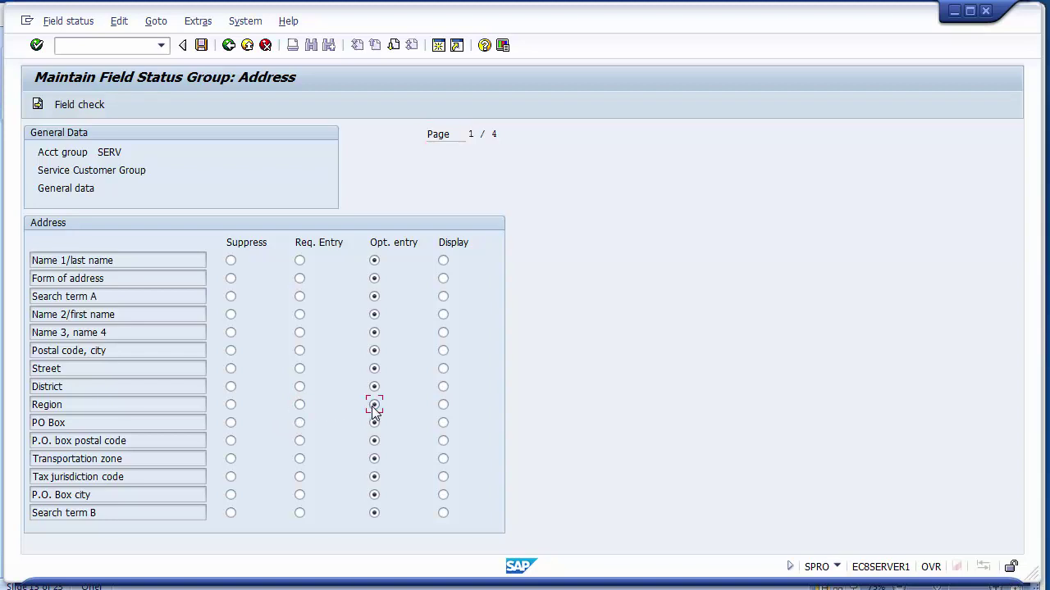
{"action": "left_click", "coordinate": [299, 405]}
{"action": "left_click", "coordinate": [202, 47]}
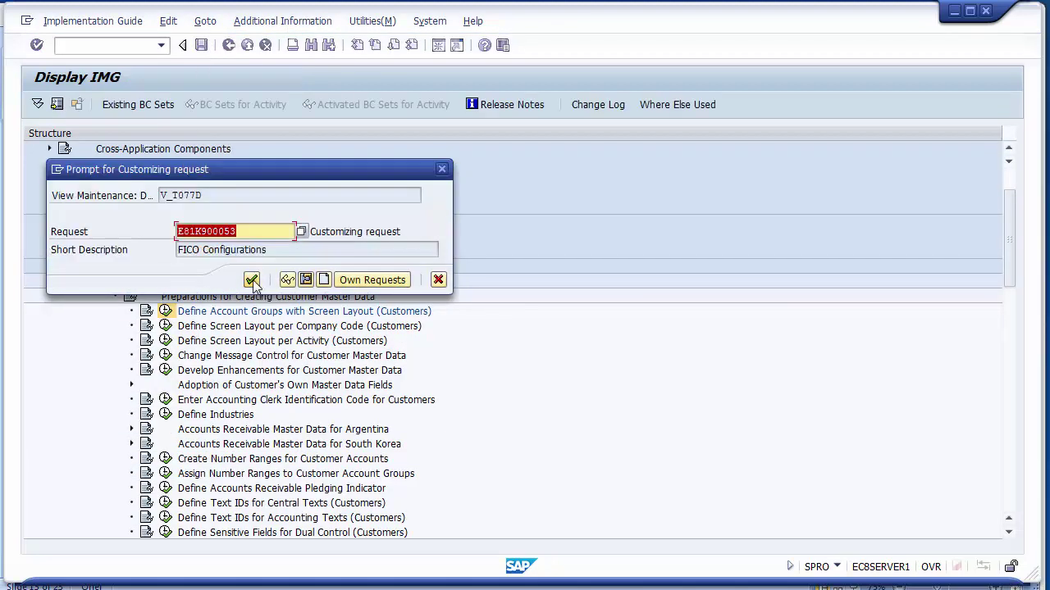
{"action": "left_click", "coordinate": [251, 281]}
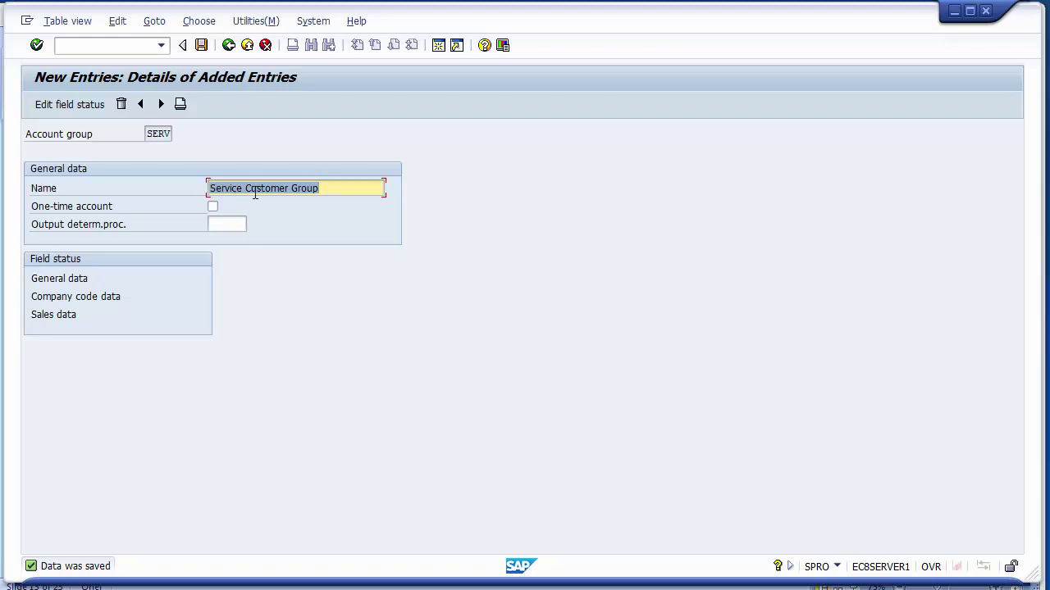
Open the Communication field status group under General data and save the account group
{"action": "left_click", "coordinate": [79, 284]}
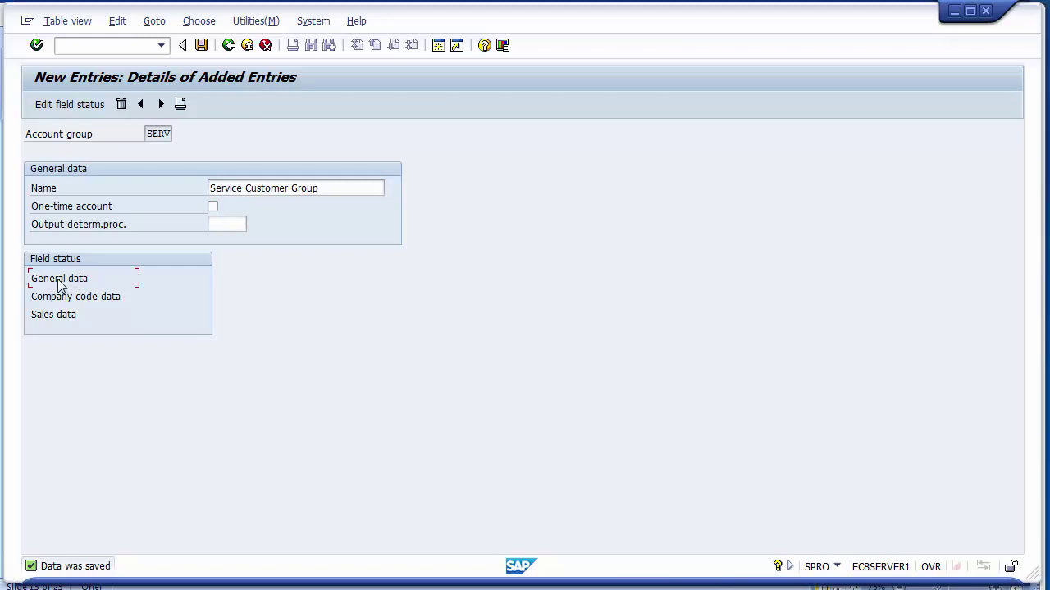
{"action": "double_click", "coordinate": [59, 282]}
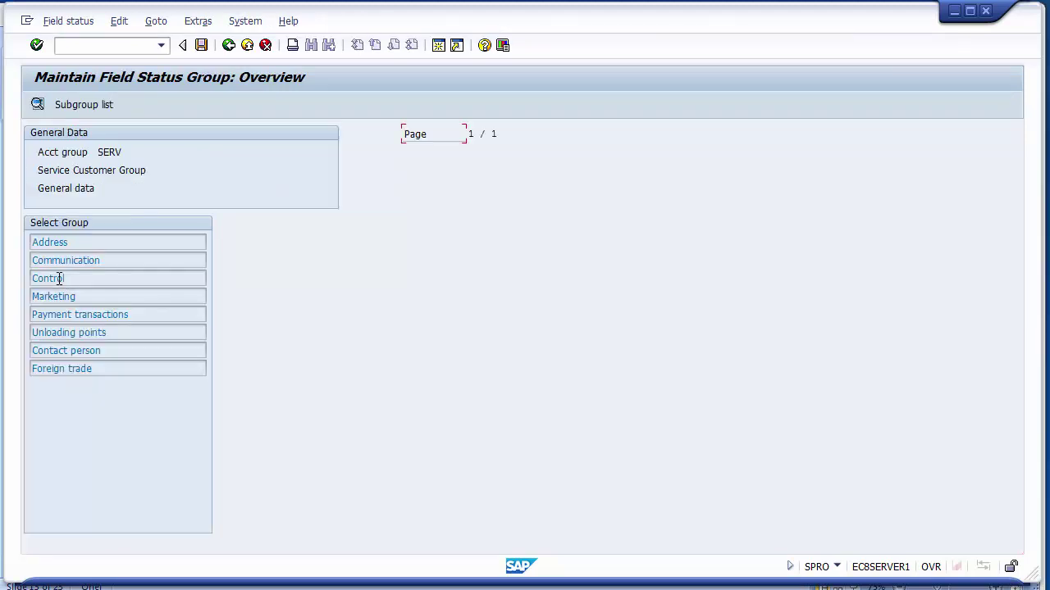
{"action": "double_click", "coordinate": [108, 260]}
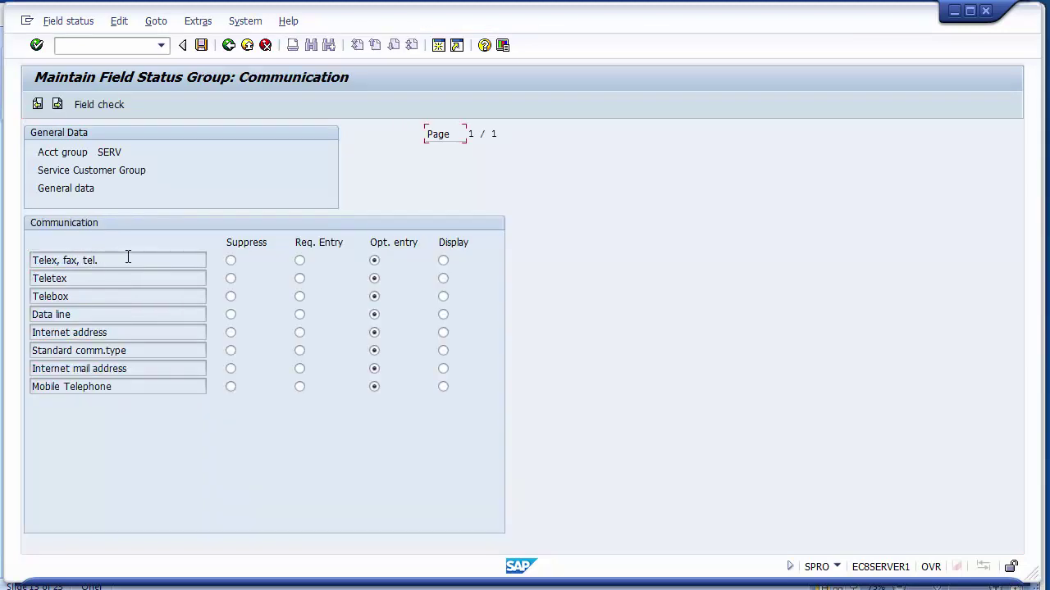
{"action": "left_click", "coordinate": [107, 297]}
{"action": "left_click", "coordinate": [69, 280]}
{"action": "left_click", "coordinate": [203, 51]}
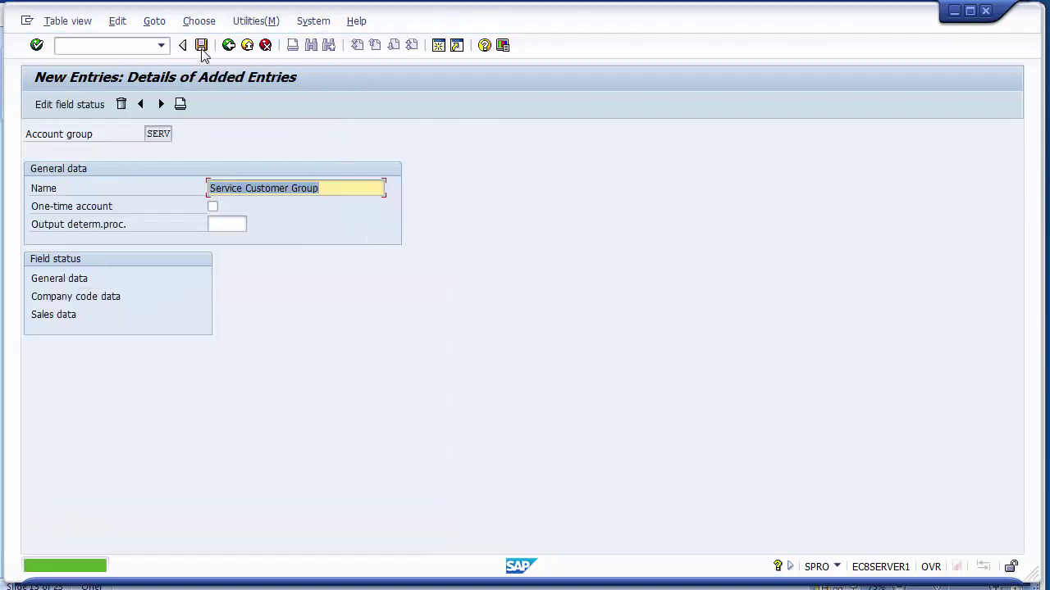
Make Reconciliation account a required entry in the Company code data Account management field status, and save it
{"action": "left_click", "coordinate": [80, 305]}
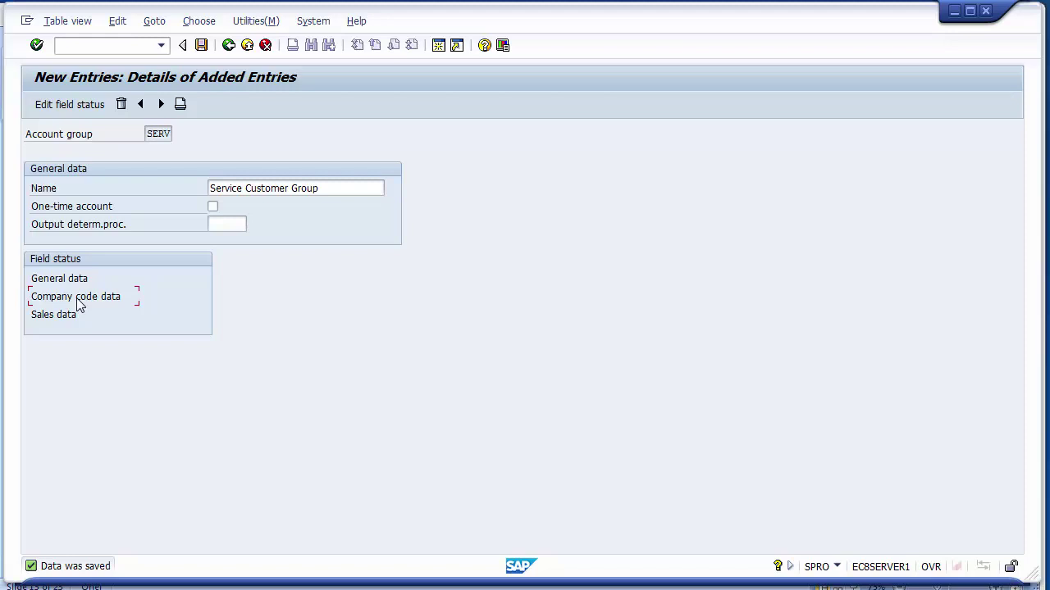
{"action": "double_click", "coordinate": [75, 297]}
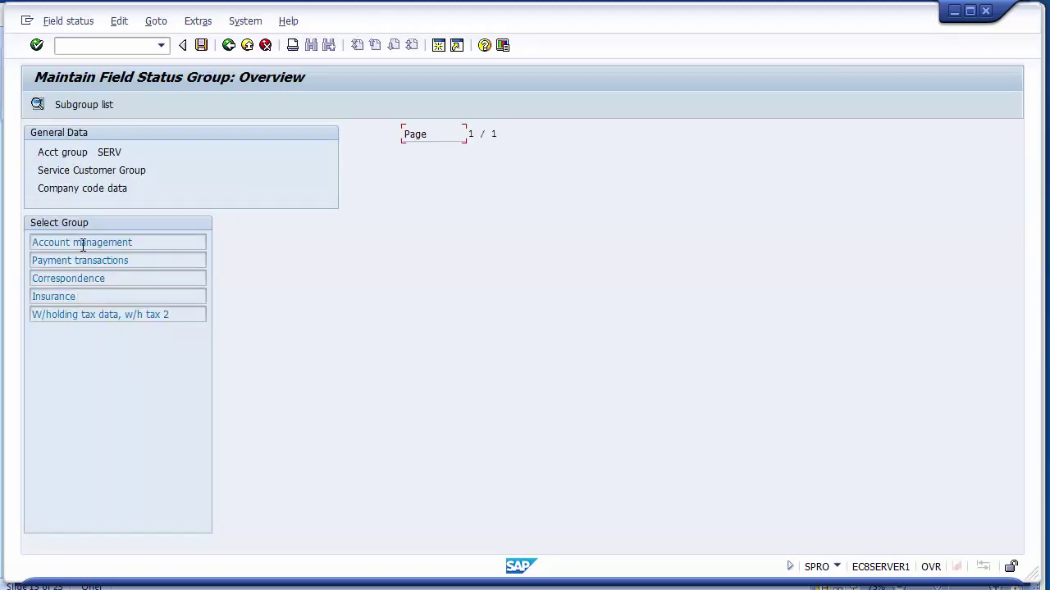
{"action": "double_click", "coordinate": [83, 244]}
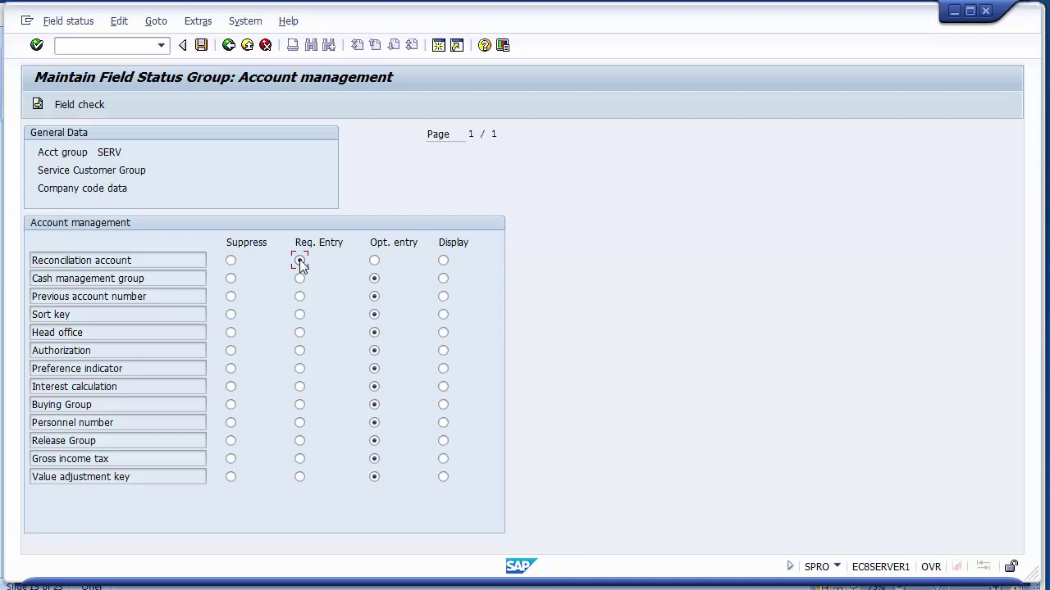
{"action": "left_click", "coordinate": [185, 260]}
{"action": "left_click", "coordinate": [201, 45]}
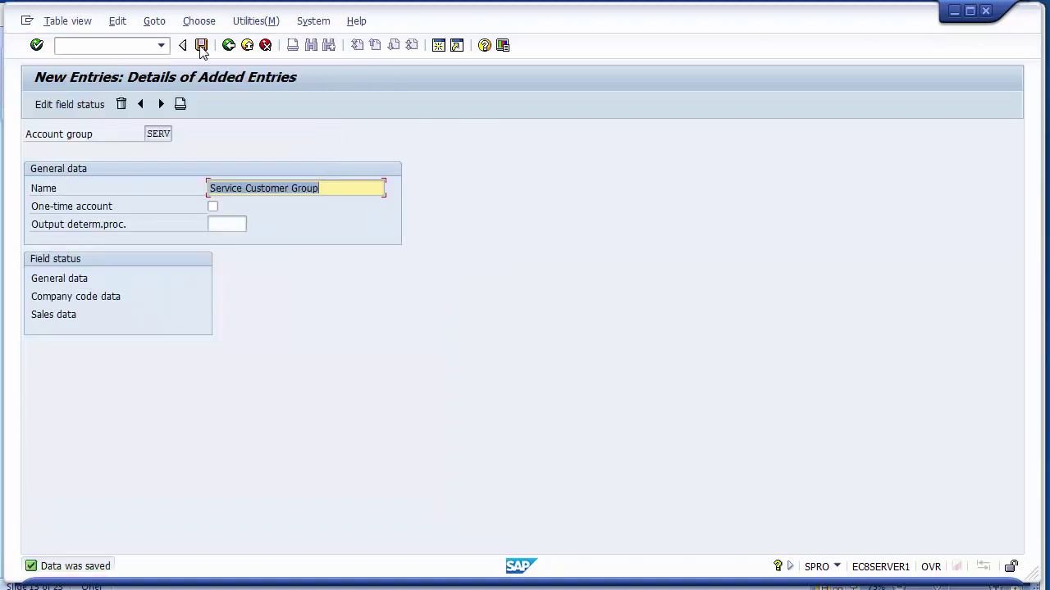
Review the Sales field status group under Sales data, return to the account group details and save
{"action": "left_click", "coordinate": [86, 303]}
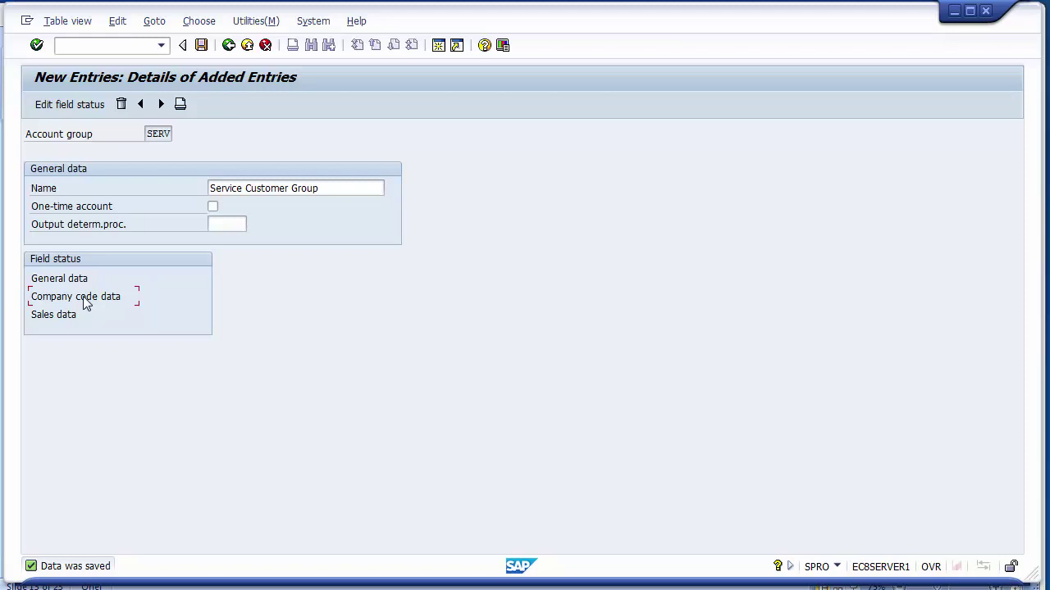
{"action": "double_click", "coordinate": [52, 318]}
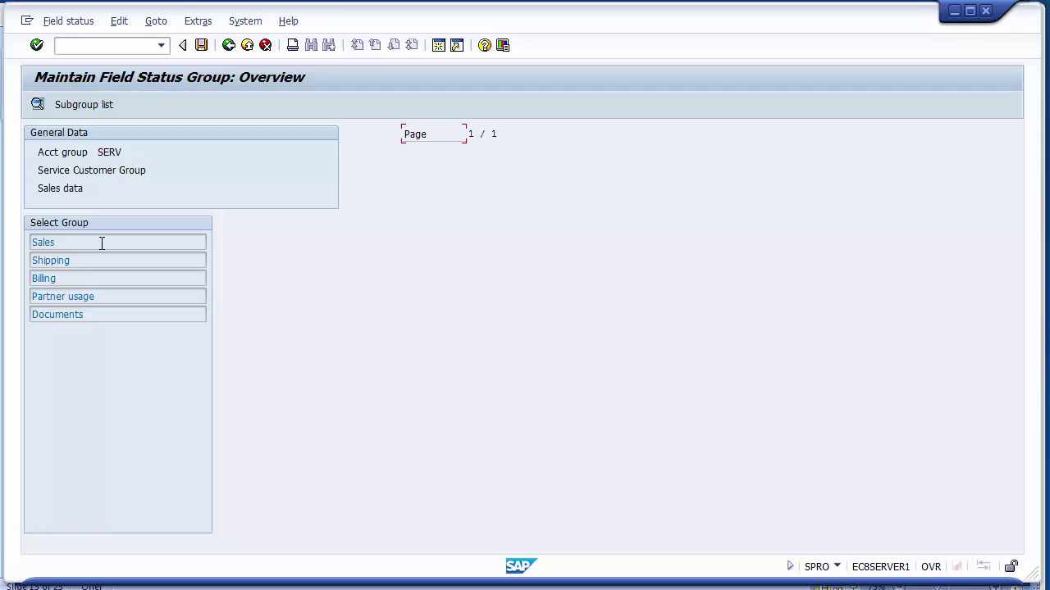
{"action": "double_click", "coordinate": [43, 242]}
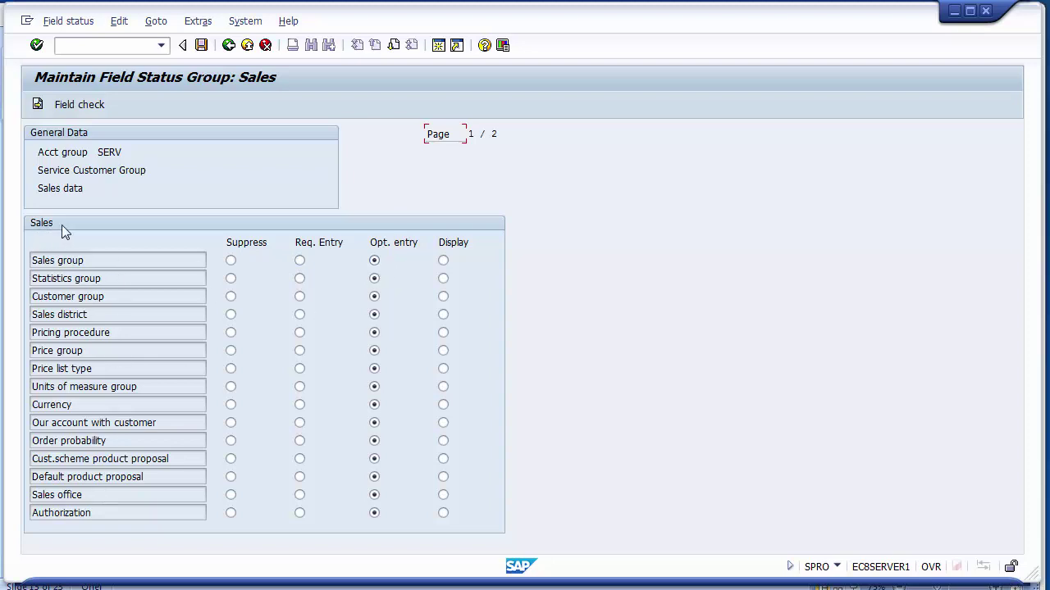
{"action": "left_click", "coordinate": [229, 45]}
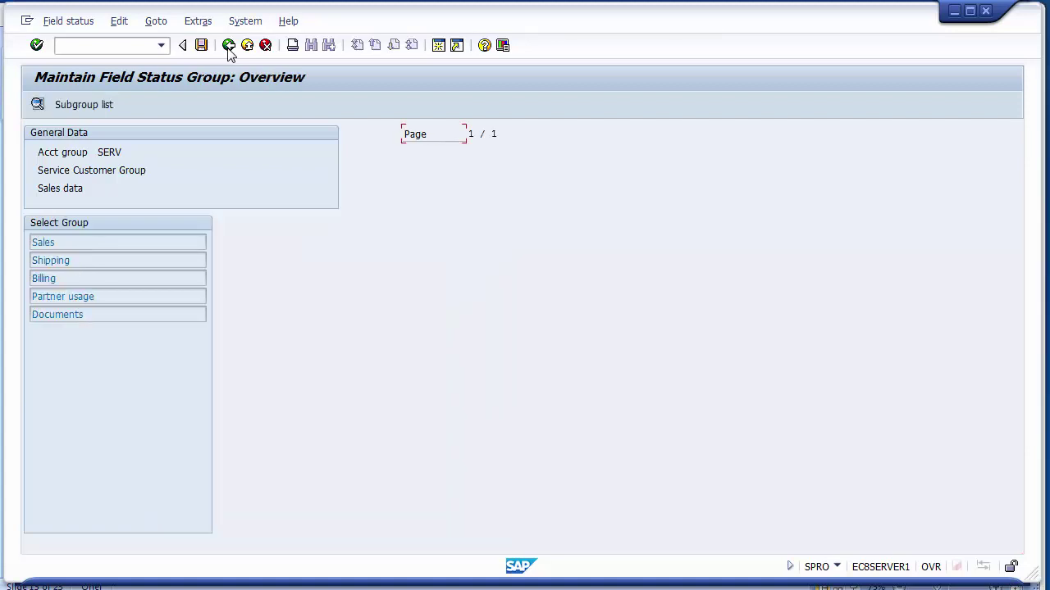
{"action": "left_click", "coordinate": [229, 45]}
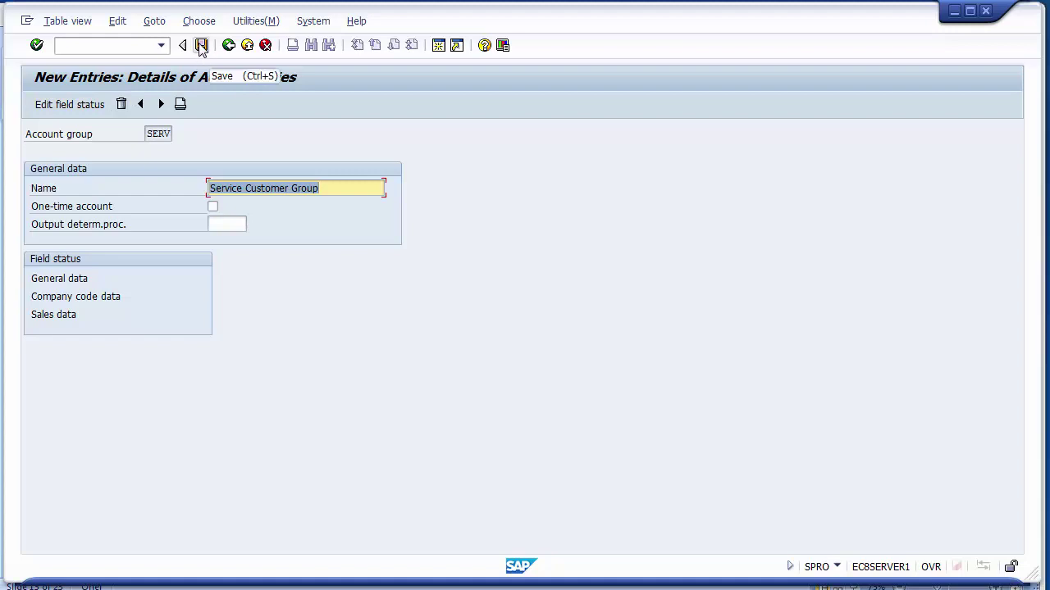
{"action": "left_click", "coordinate": [201, 45]}
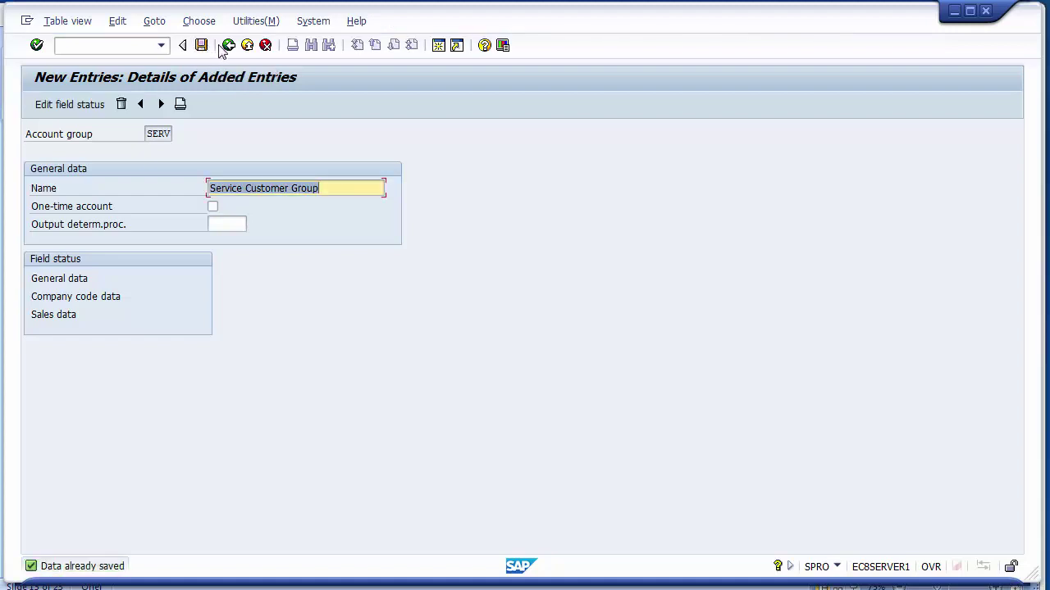
Reopen account group SERV from the overview, rename it Service Customer Group 1200, save it and return to the overview
{"action": "left_click", "coordinate": [228, 45]}
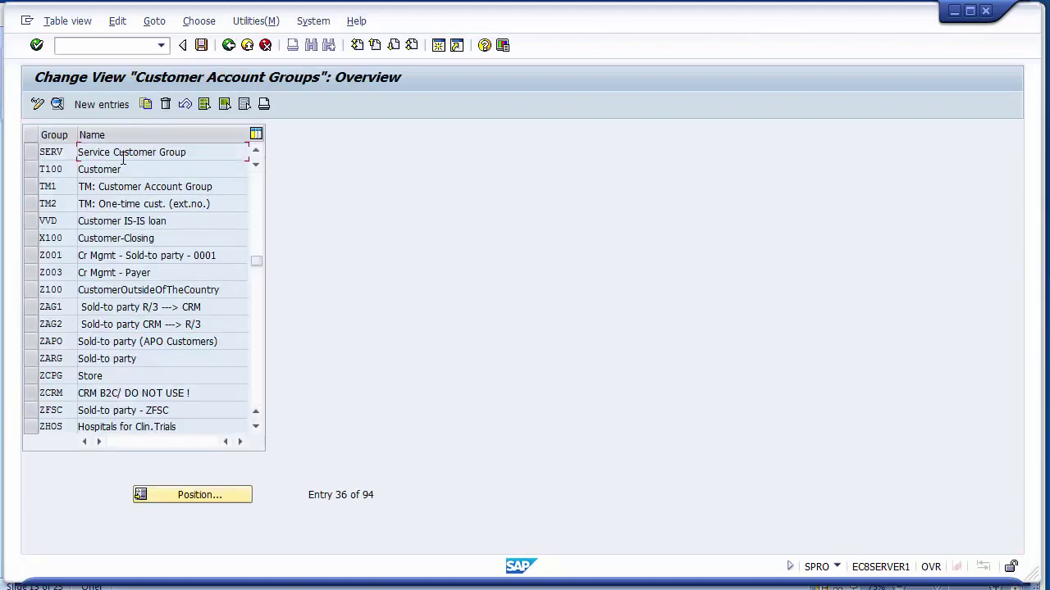
{"action": "left_click", "coordinate": [36, 155]}
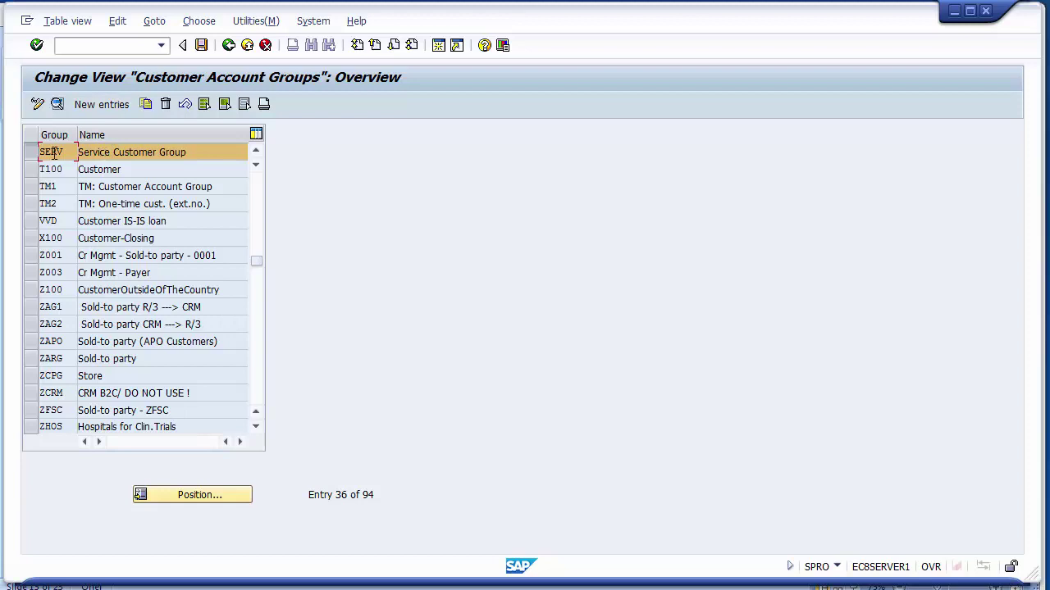
{"action": "double_click", "coordinate": [53, 153]}
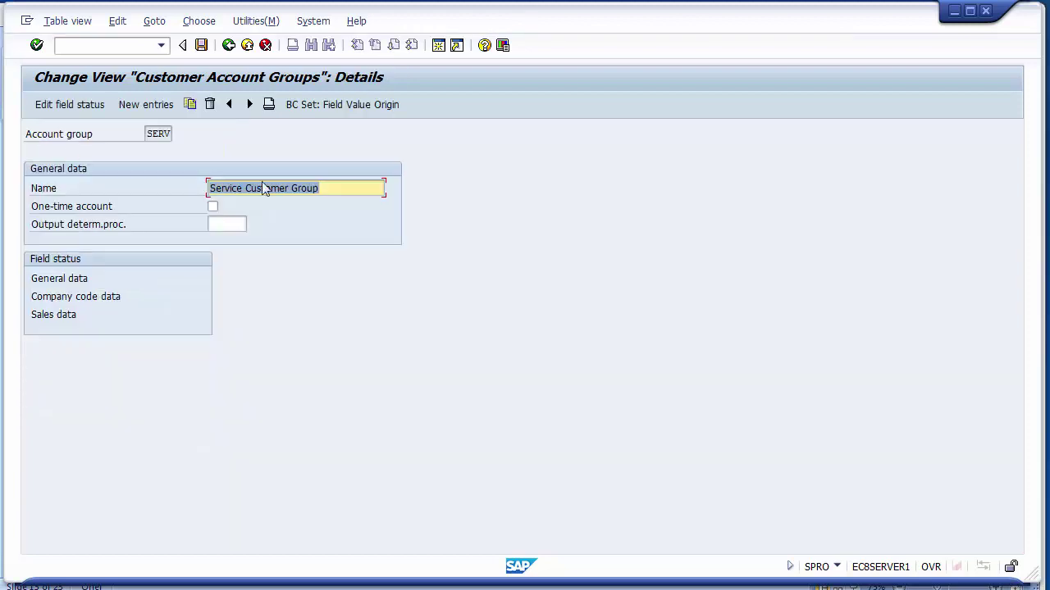
{"action": "left_click", "coordinate": [340, 190]}
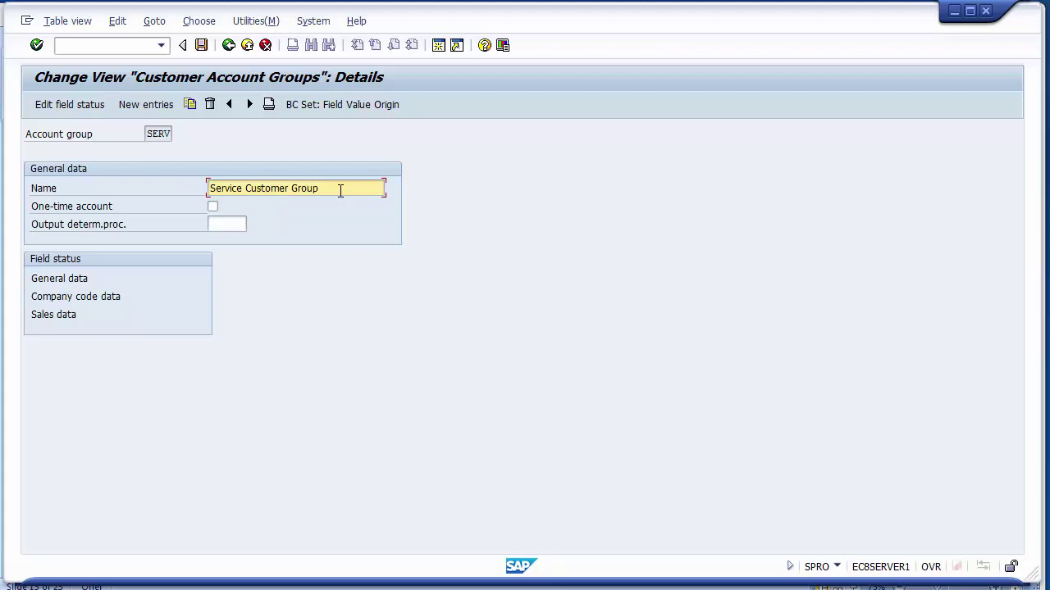
{"action": "type", "text": "1200"}
{"action": "left_click", "coordinate": [201, 45]}
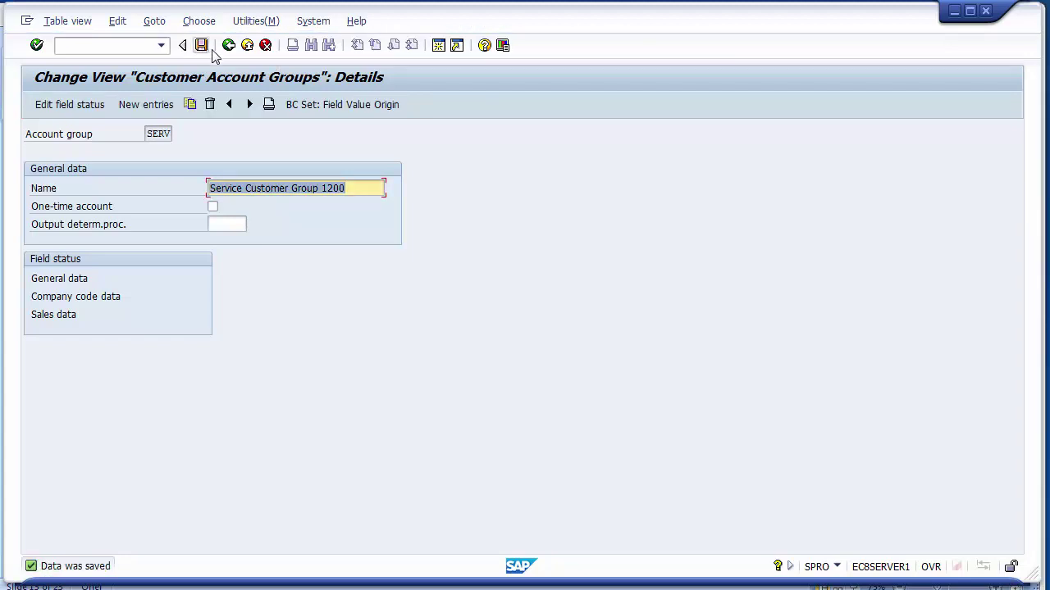
{"action": "left_click", "coordinate": [229, 45]}
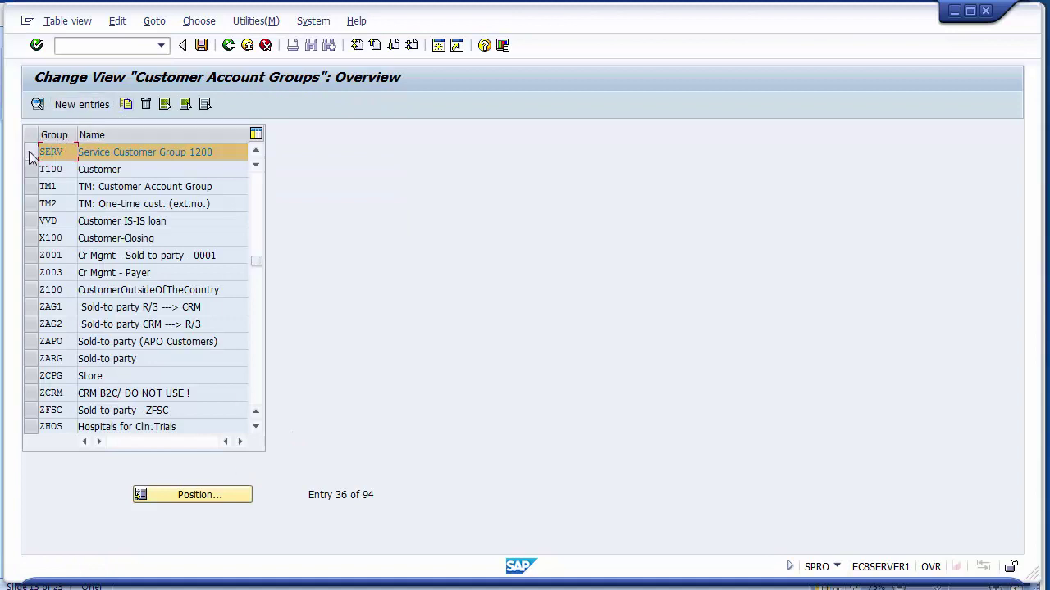
{"action": "left_click", "coordinate": [30, 156]}
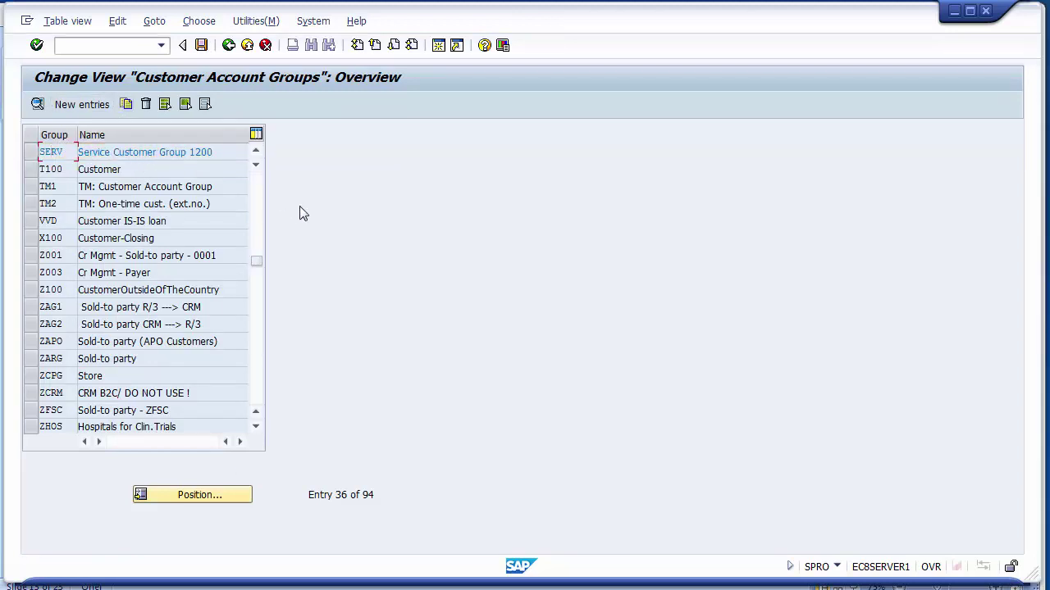
Create a new customer account group entry FINC with the name Finance Customer Group
{"action": "left_click", "coordinate": [82, 105]}
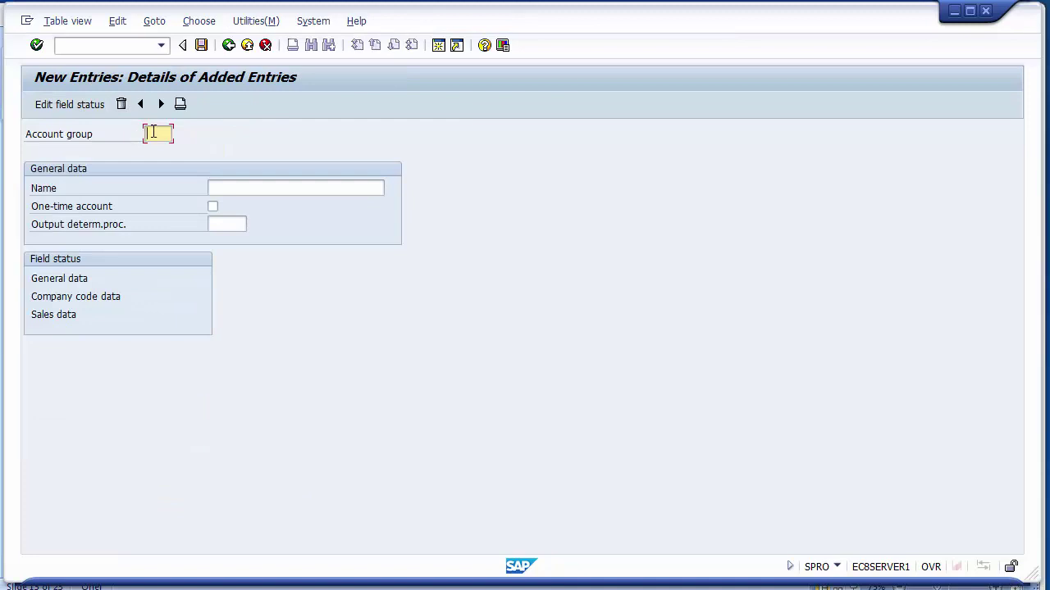
{"action": "type", "text": "Z"}
{"action": "type", "text": "IN"}
{"action": "type", "text": "C"}
{"action": "left_click", "coordinate": [219, 188]}
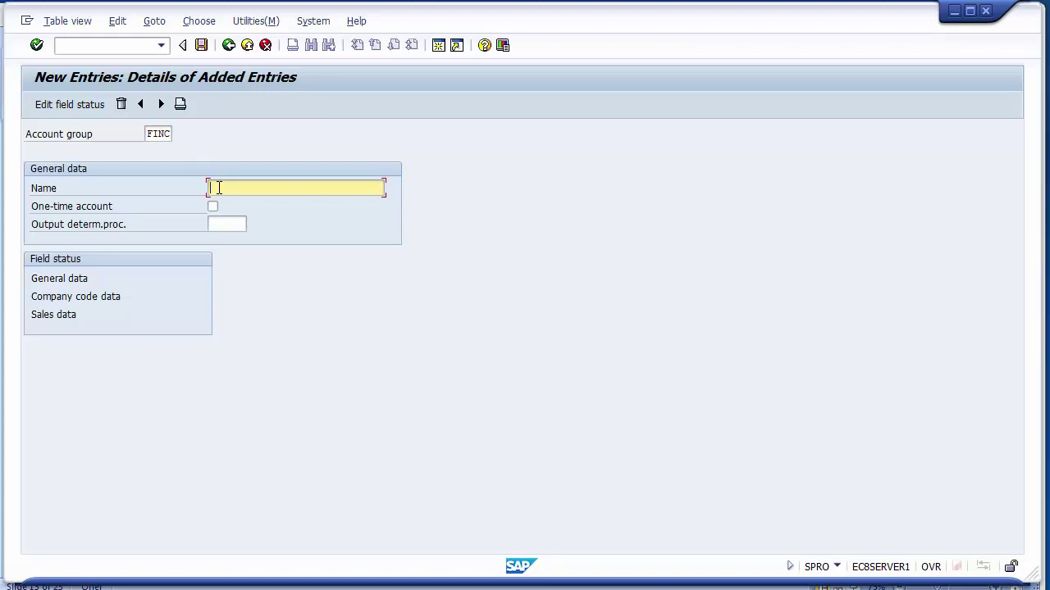
{"action": "type", "text": "Finance Customer Group"}
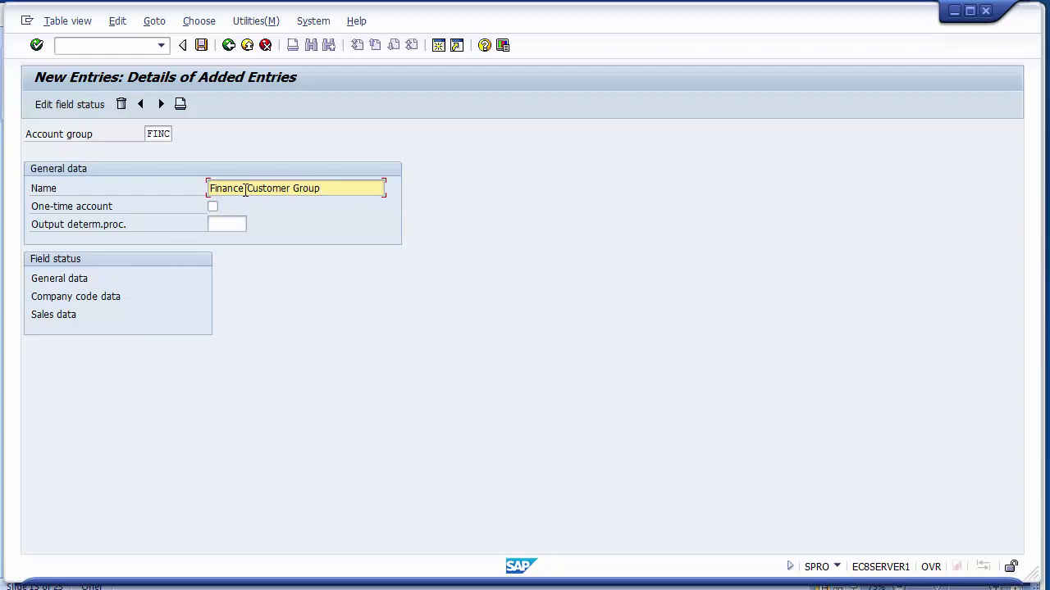
Make Mobile Telephone a required entry in the General data Communication field status of FINC, and save it
{"action": "left_click", "coordinate": [76, 293]}
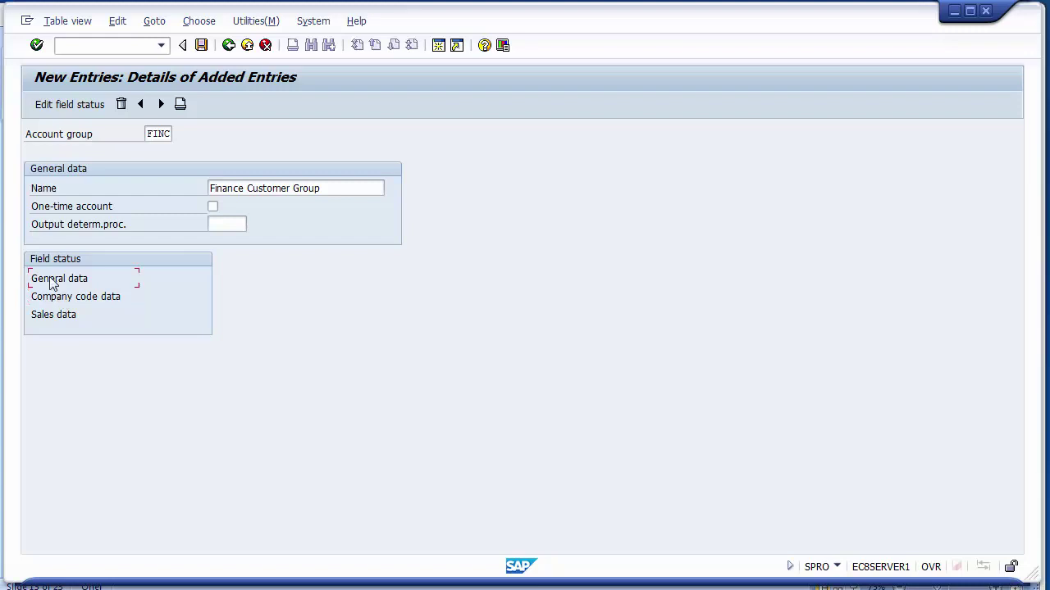
{"action": "double_click", "coordinate": [44, 278]}
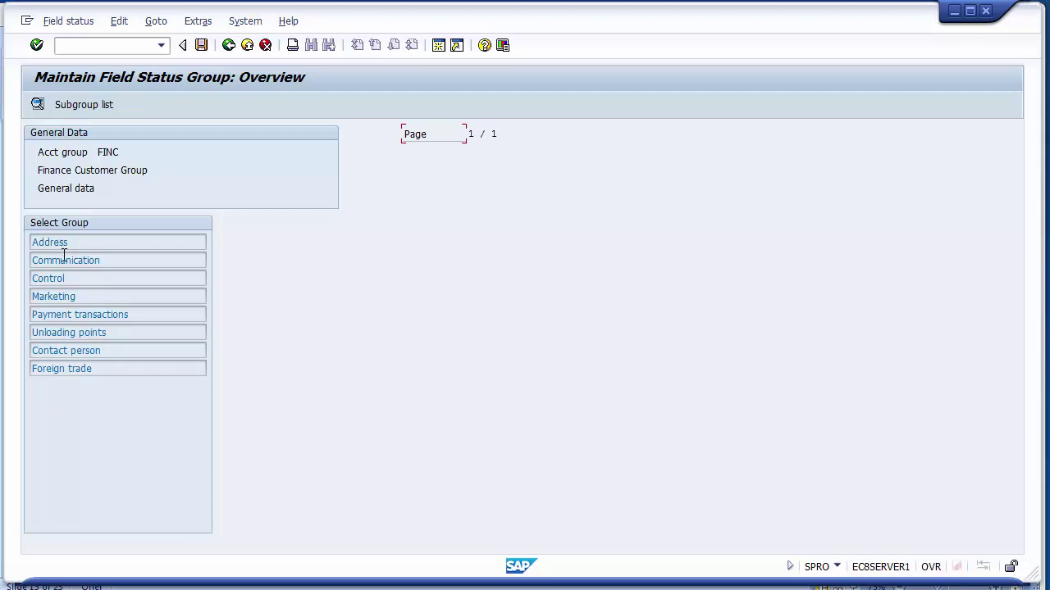
{"action": "double_click", "coordinate": [63, 258]}
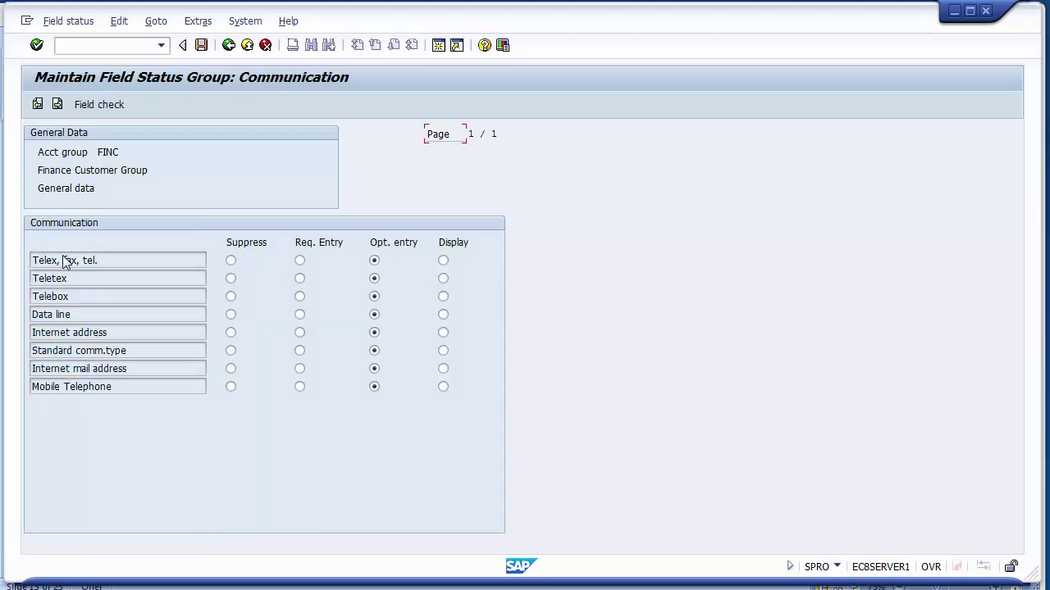
{"action": "left_click", "coordinate": [228, 45]}
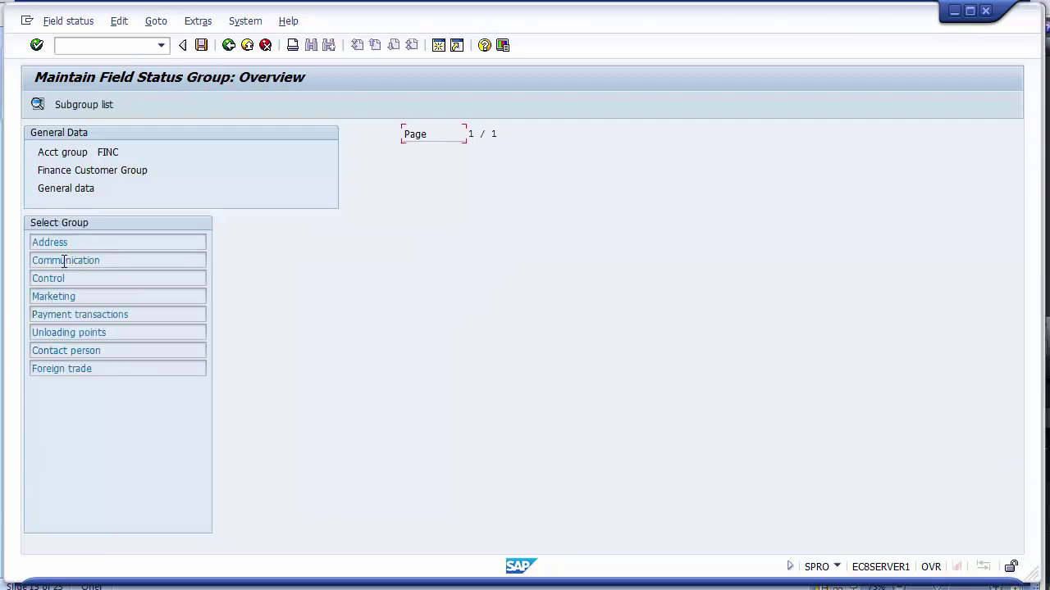
{"action": "double_click", "coordinate": [64, 261]}
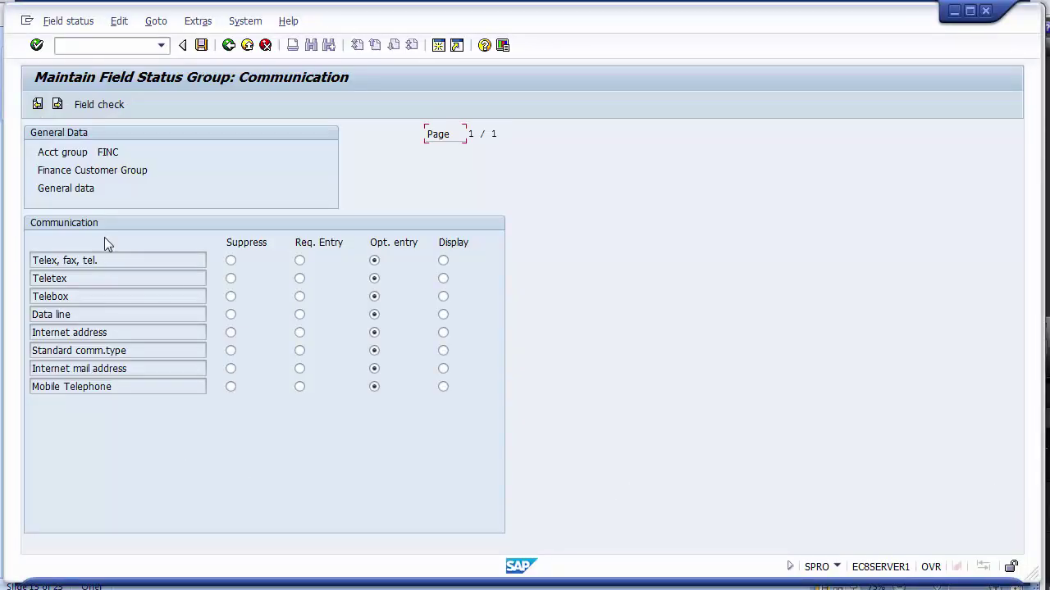
{"action": "left_click", "coordinate": [228, 46]}
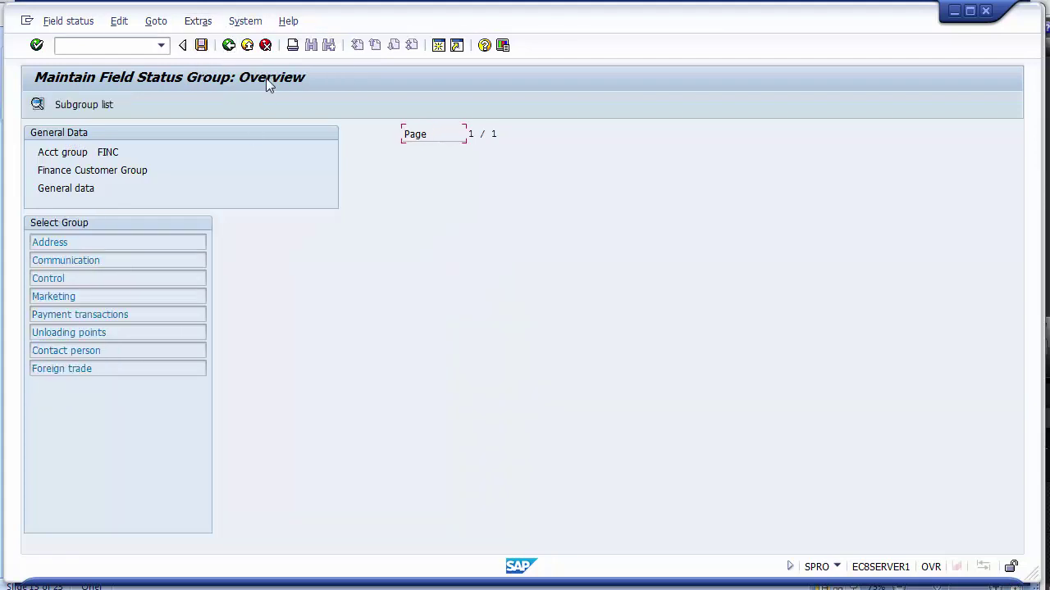
{"action": "double_click", "coordinate": [88, 261]}
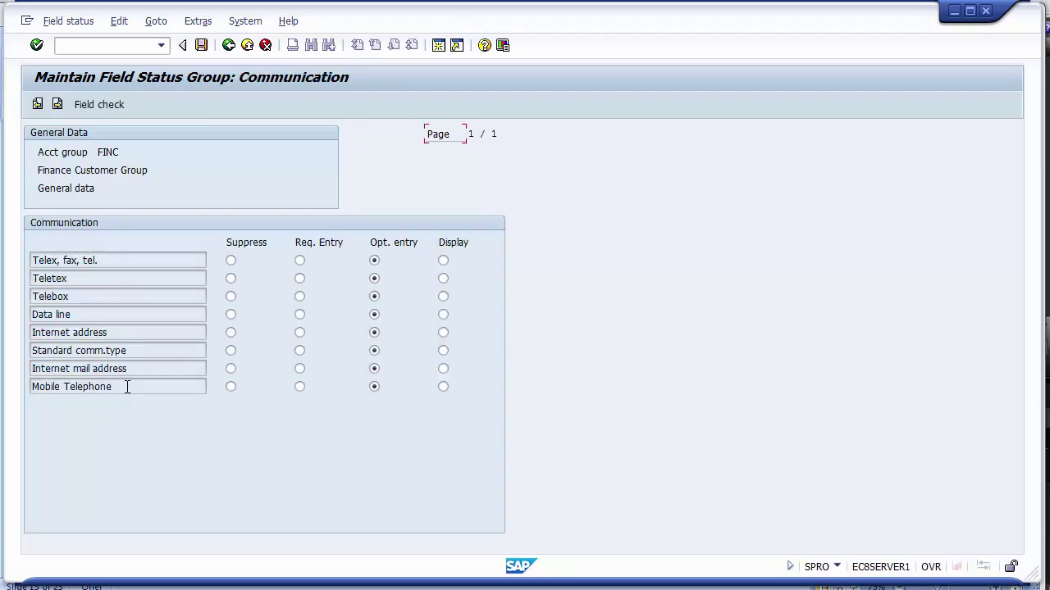
{"action": "left_click_drag", "start_coordinate": [125, 386], "coordinate": [31, 386]}
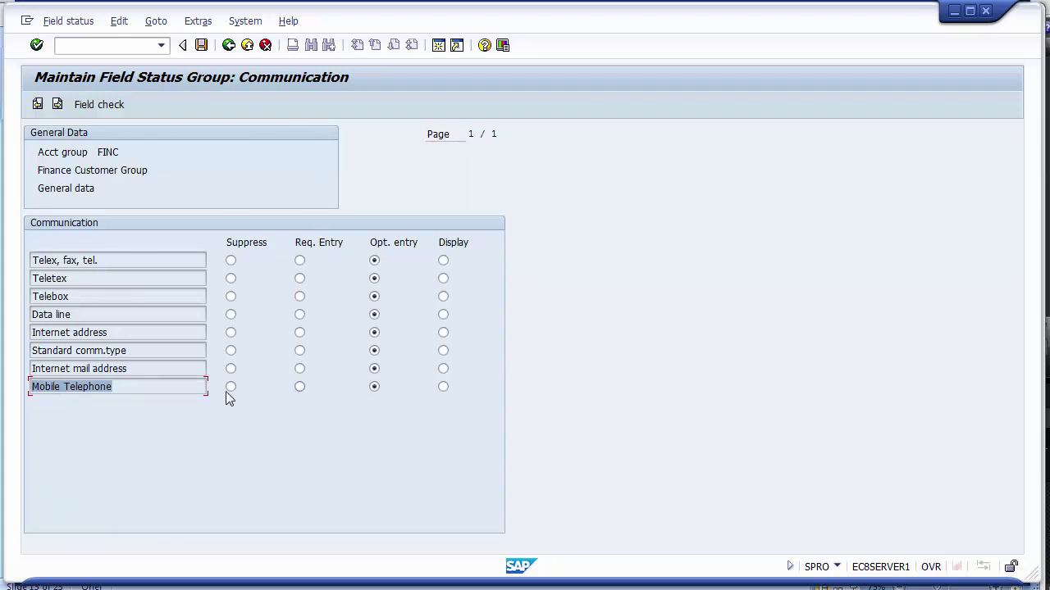
{"action": "left_click", "coordinate": [124, 391]}
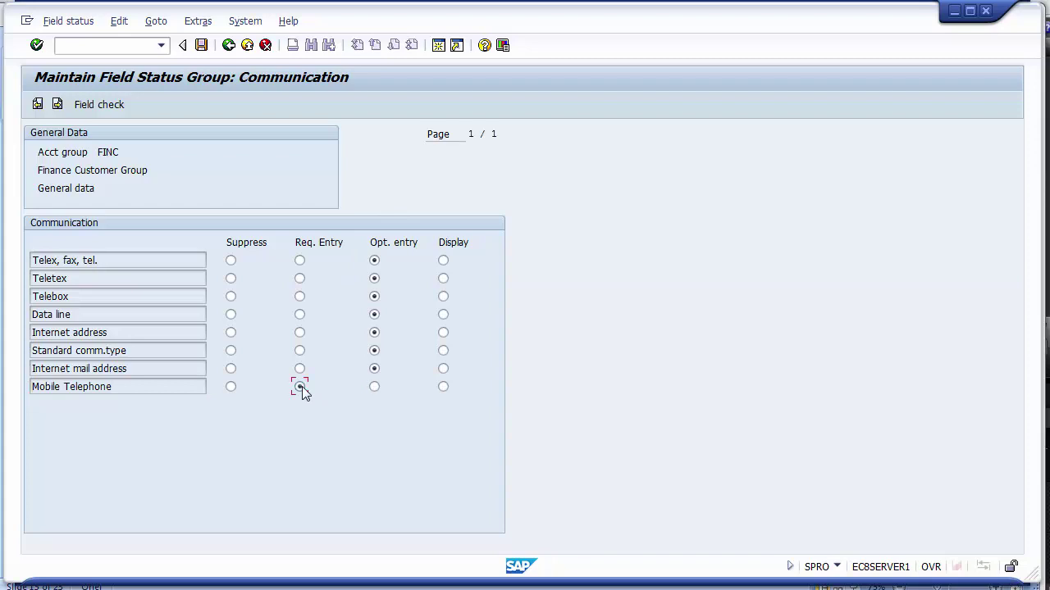
{"action": "left_click", "coordinate": [204, 53]}
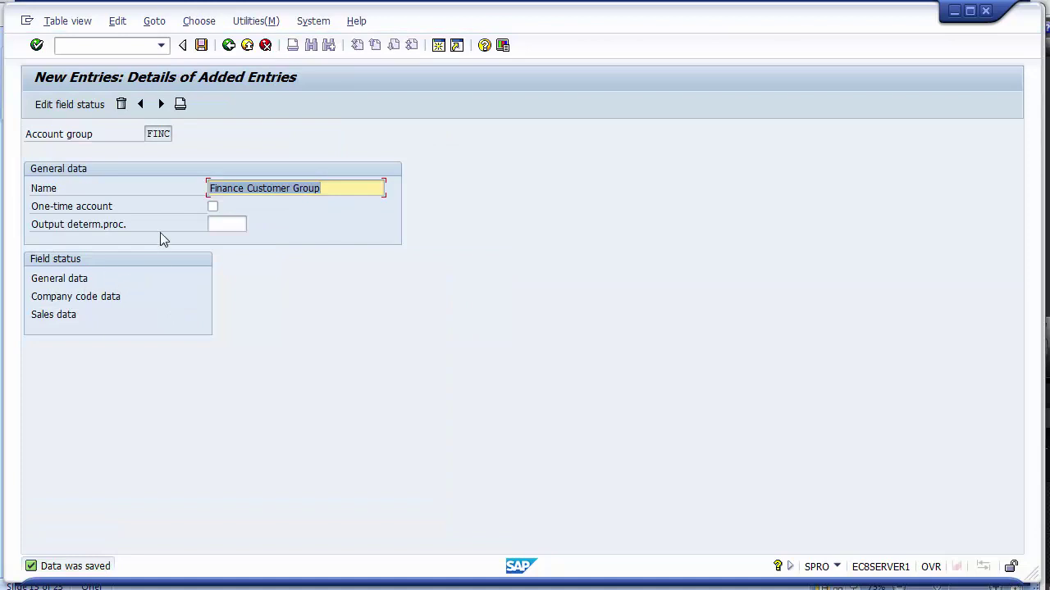
Open the Payment transactions field status group under Company code data for FINC, go to the Lockbox field and save
{"action": "left_click", "coordinate": [341, 188]}
{"action": "left_click", "coordinate": [88, 303]}
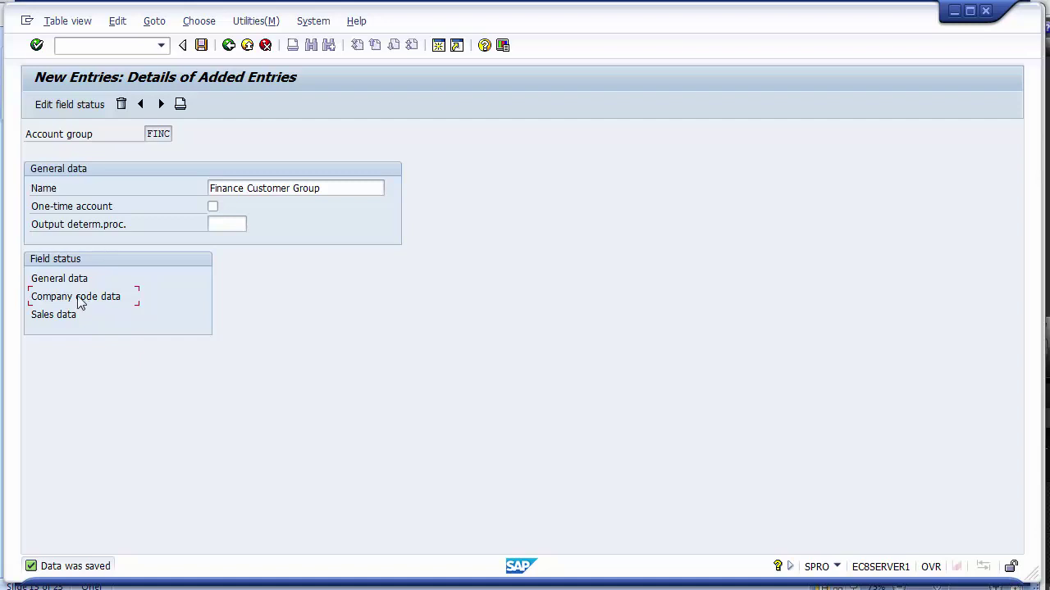
{"action": "double_click", "coordinate": [60, 298]}
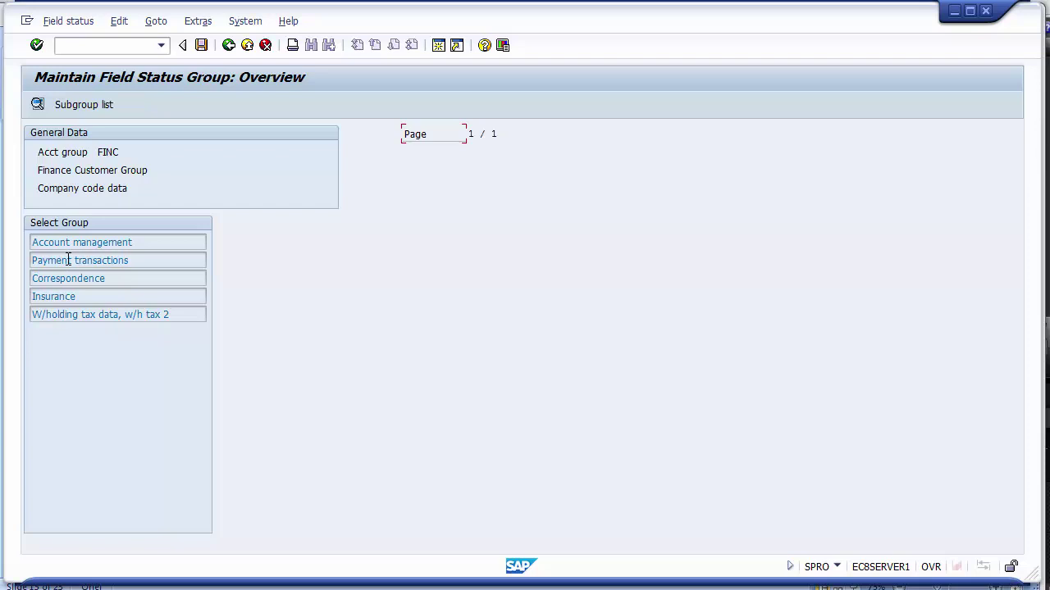
{"action": "double_click", "coordinate": [68, 260]}
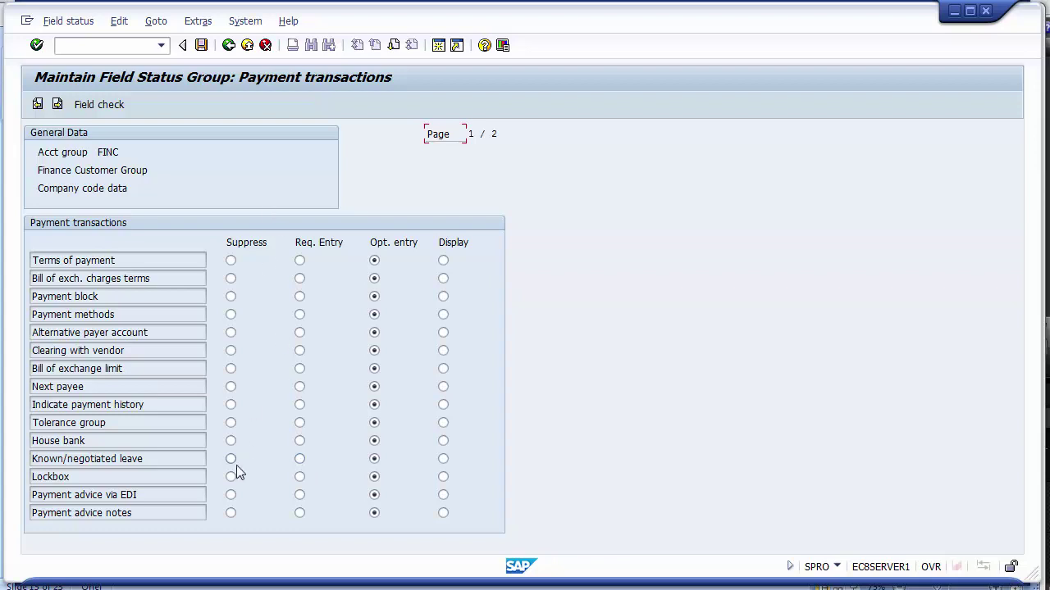
{"action": "left_click", "coordinate": [138, 477]}
{"action": "left_click", "coordinate": [201, 46]}
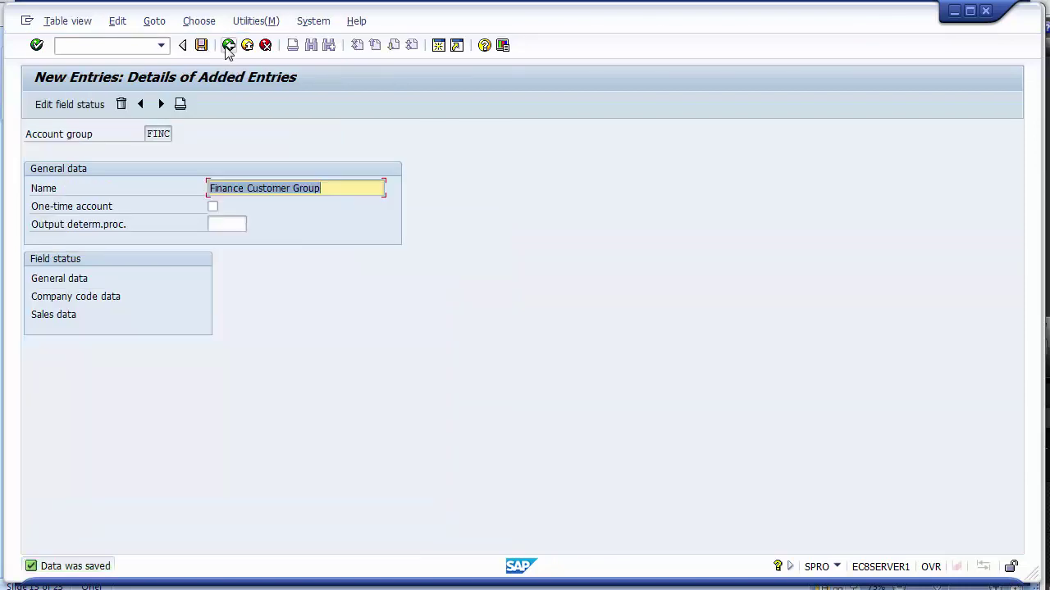
Rename account group FINC as Finance Customer Group 1200 and save it
{"action": "left_click", "coordinate": [336, 187]}
{"action": "type", "text": "12"}
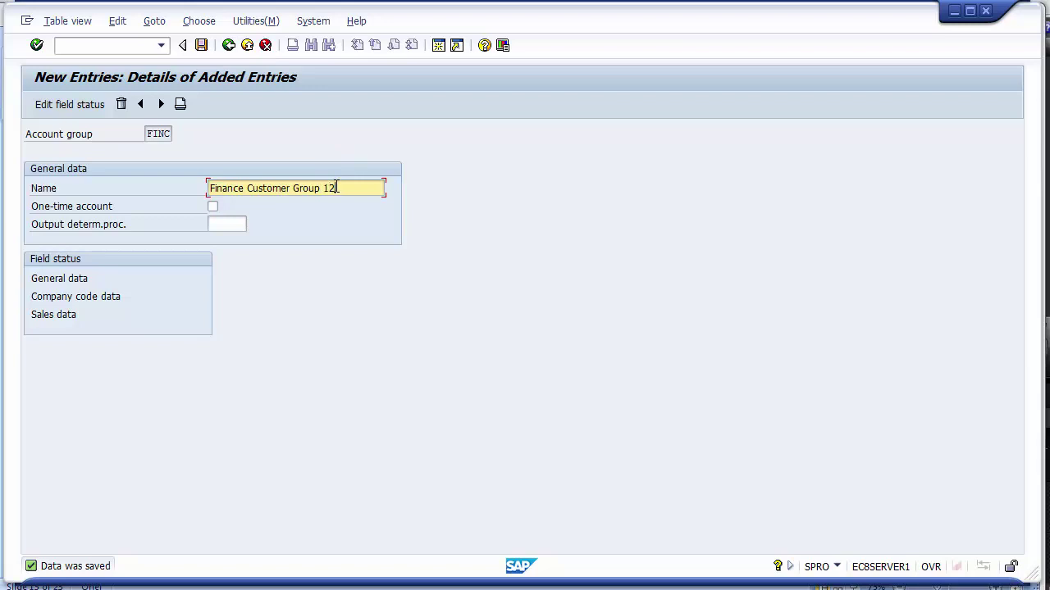
{"action": "type", "text": "00"}
{"action": "left_click", "coordinate": [201, 46]}
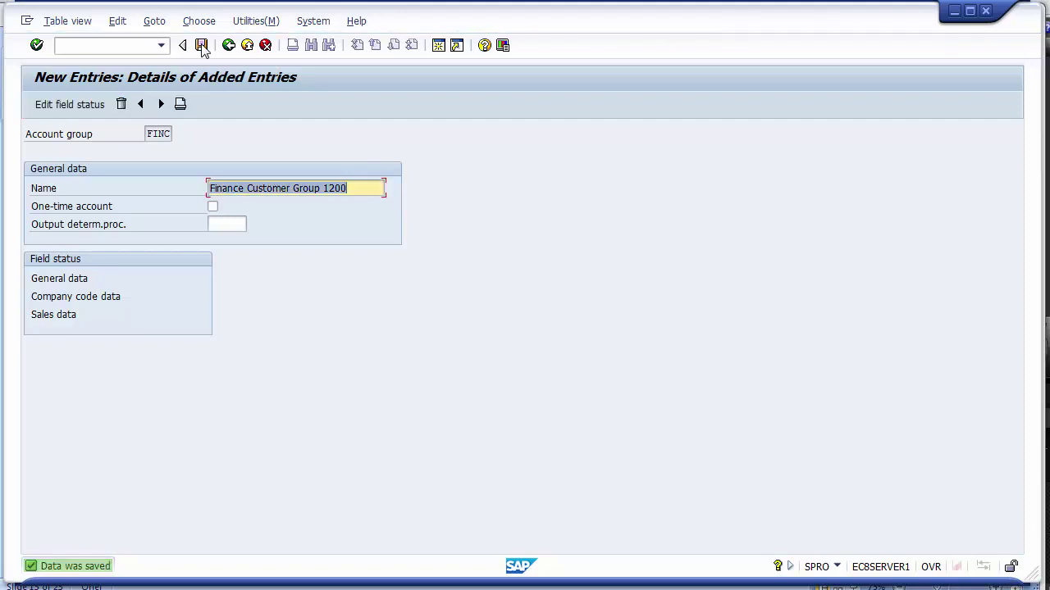
Switch to the AR presentation in PowerPoint and review the slides from Define Customer Account Groups to Define Number Range for Customer Master
{"action": "mouse_move", "coordinate": [415, 586]}
{"action": "left_click", "coordinate": [415, 528]}
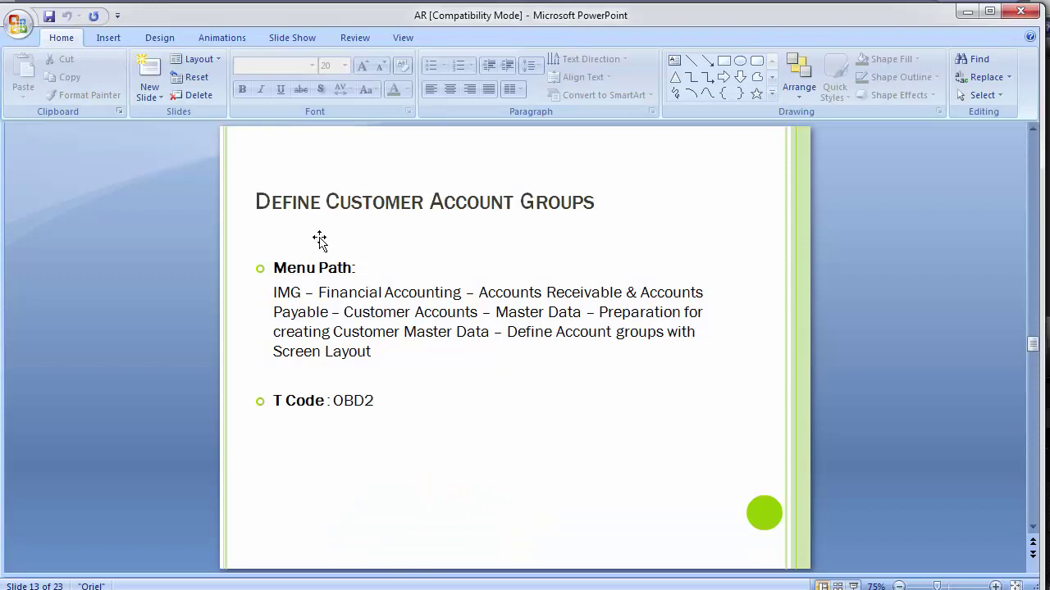
{"action": "mouse_move", "coordinate": [256, 201]}
{"action": "left_mouse_down"}
{"action": "mouse_move", "coordinate": [467, 224]}
{"action": "mouse_move", "coordinate": [593, 218]}
{"action": "left_mouse_up"}
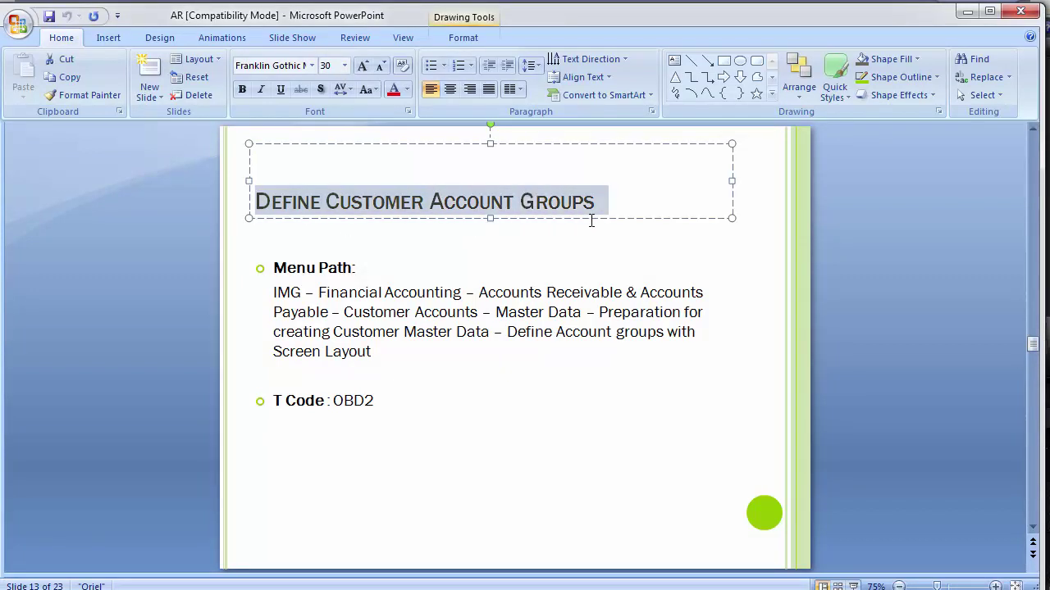
{"action": "left_click", "coordinate": [131, 306]}
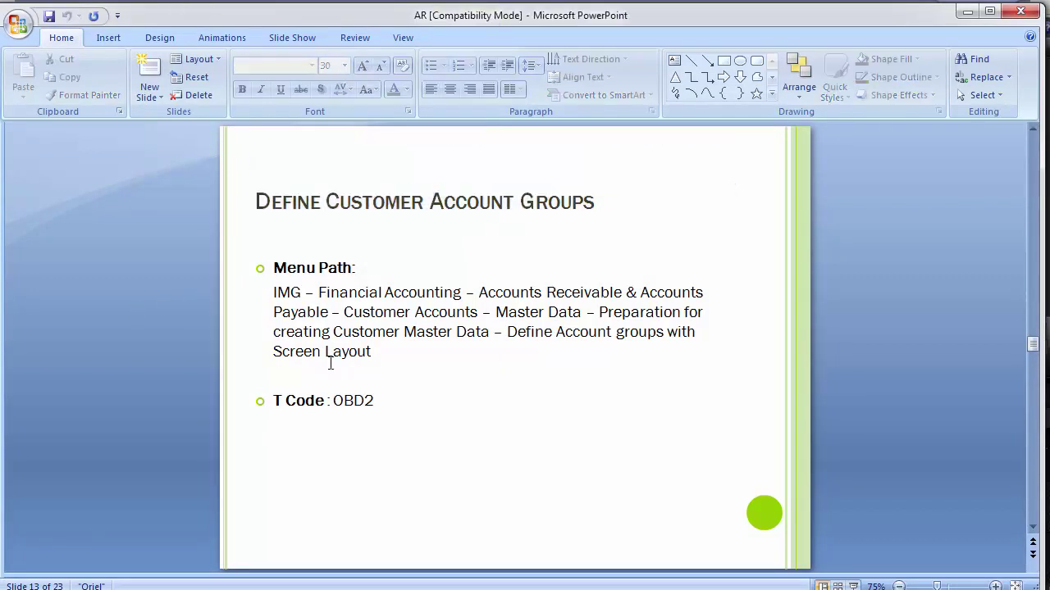
{"action": "scroll", "coordinate": [152, 369], "scroll_direction": "down", "scroll_amount": 1}
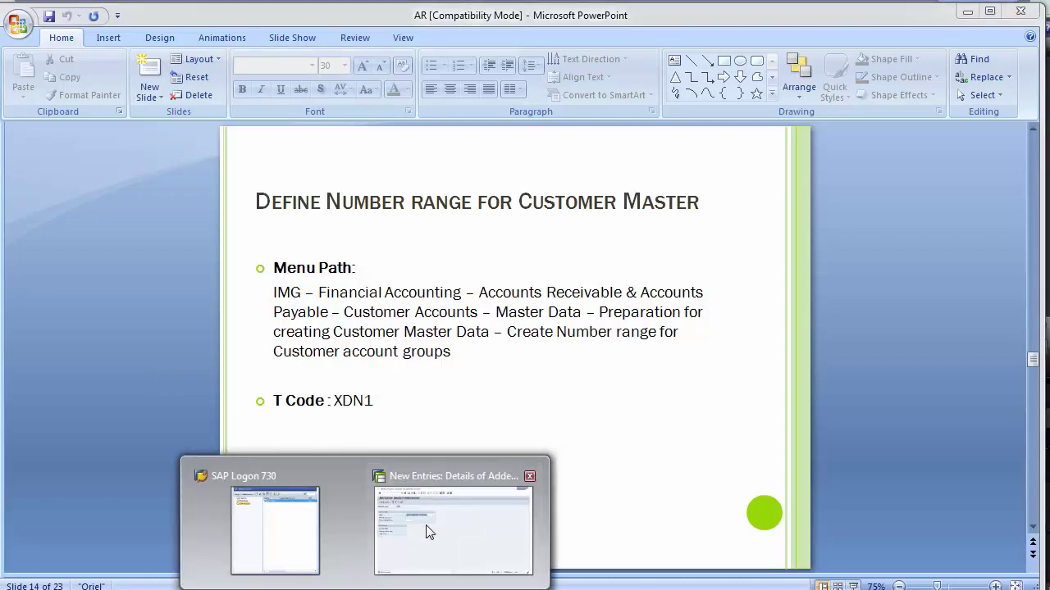
Switch back to SAP and leave the FINC account group details for the Display IMG structure
{"action": "left_click", "coordinate": [428, 532]}
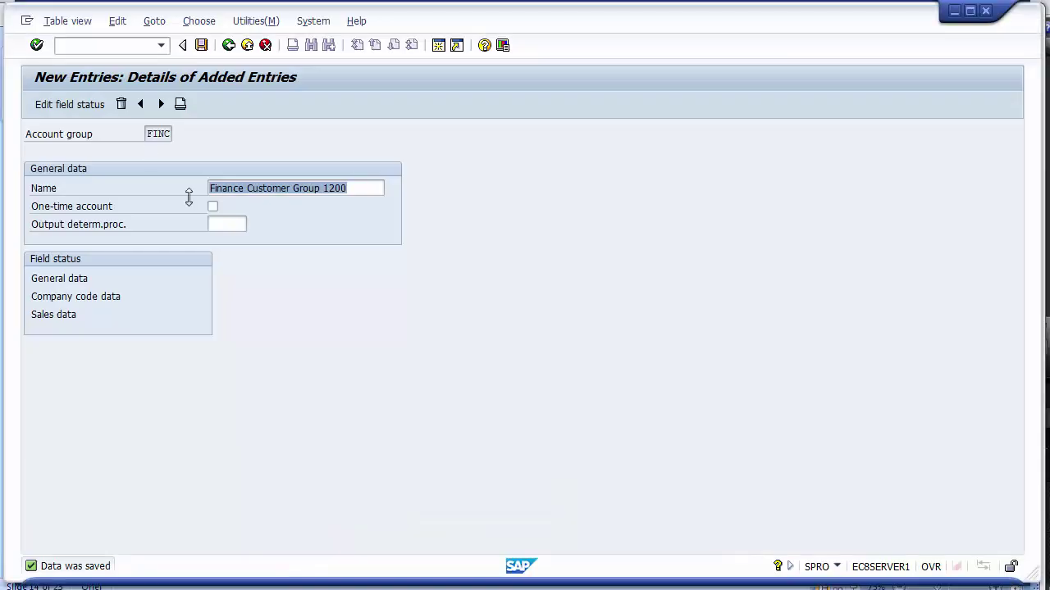
{"action": "left_click", "coordinate": [231, 49]}
{"action": "left_click", "coordinate": [231, 50]}
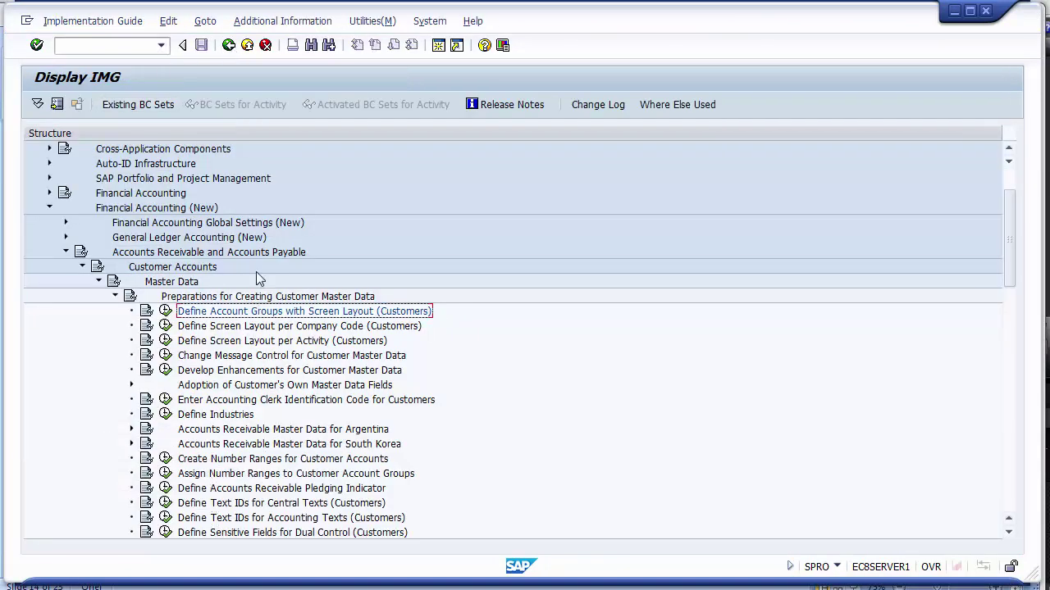
Check the PowerPoint slide for the menu path to creating customer number ranges, and return to SAP
{"action": "key", "text": "alt+Tab"}
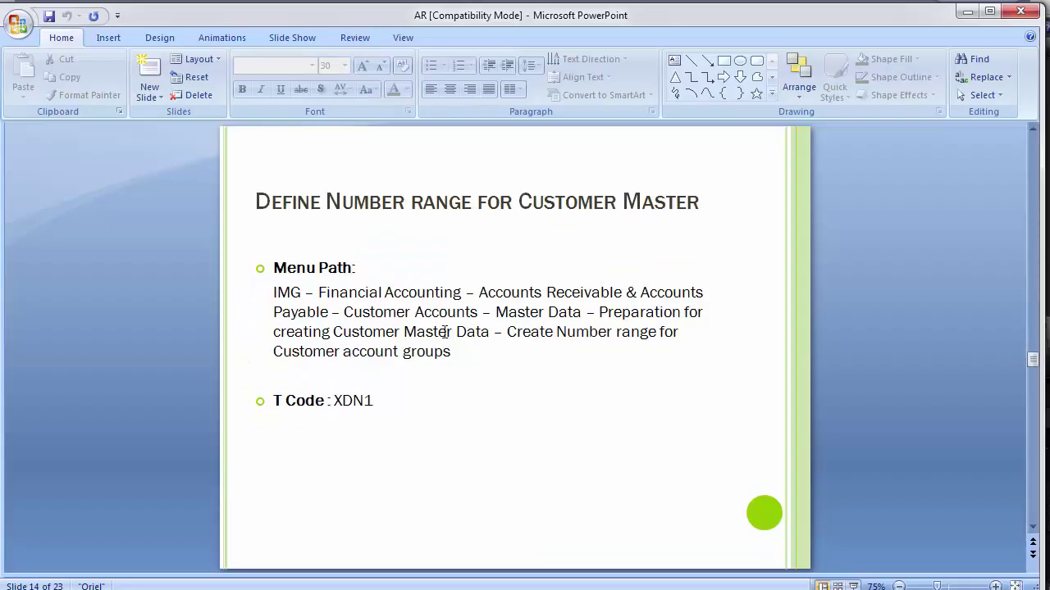
{"action": "left_click_drag", "start_coordinate": [508, 332], "coordinate": [520, 355]}
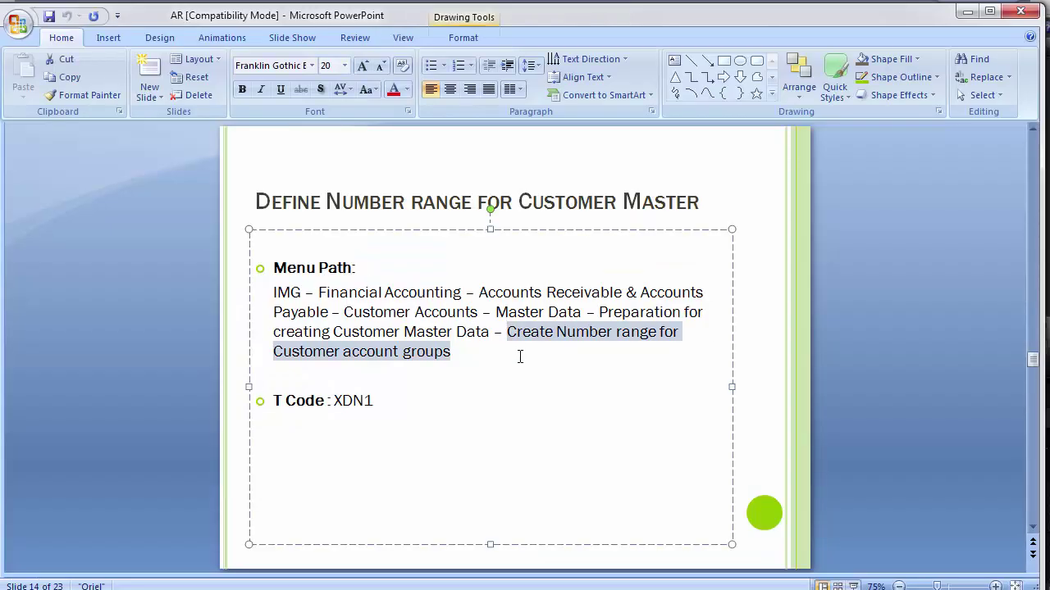
{"action": "key", "text": "alt+Tab"}
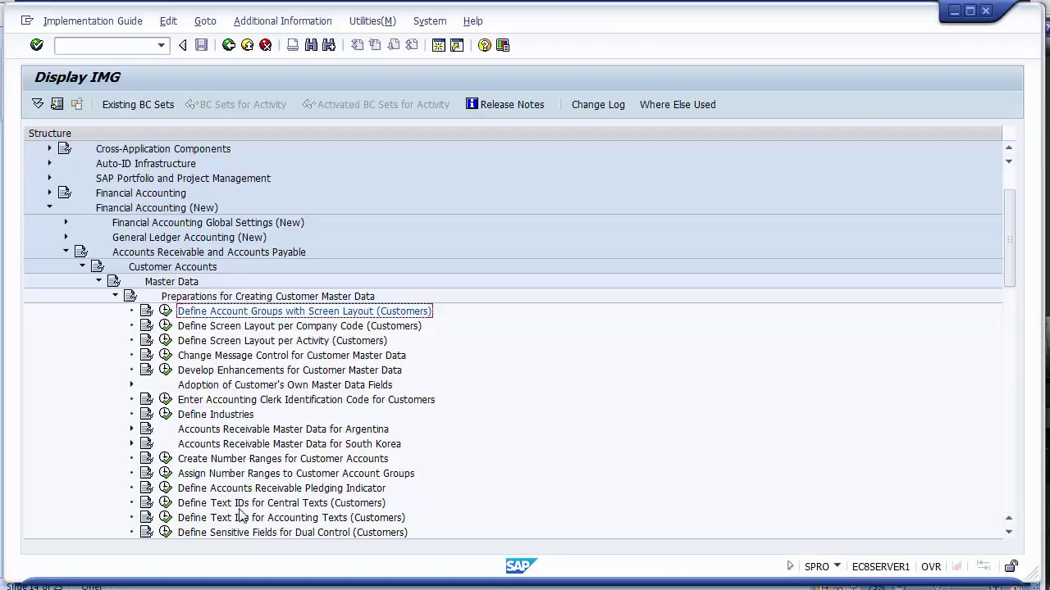
Run Create Number Ranges for Customer Accounts from the IMG and open the customer intervals for changing
{"action": "left_click", "coordinate": [234, 459]}
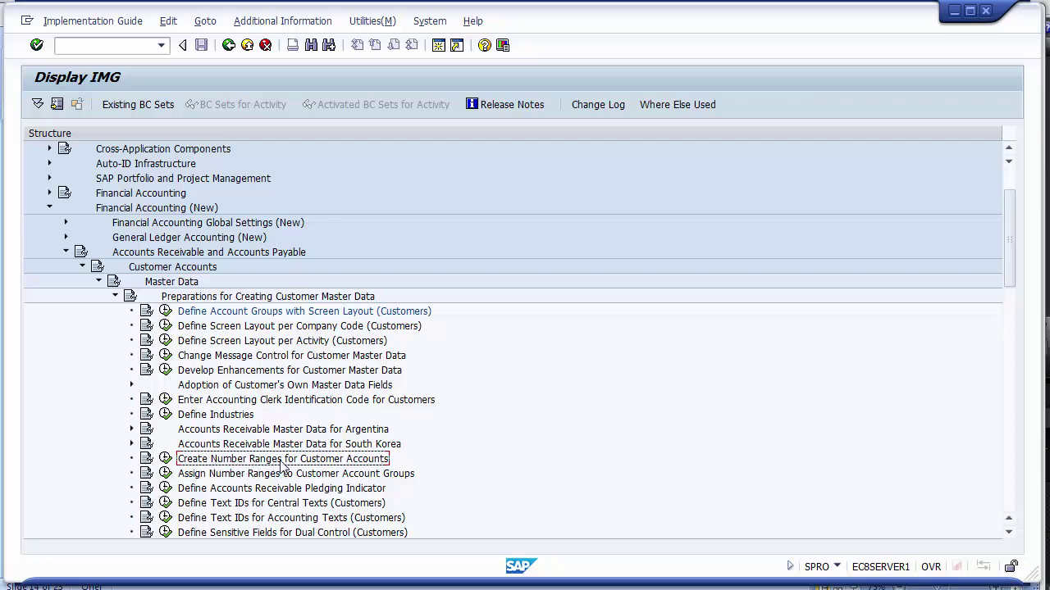
{"action": "left_click", "coordinate": [165, 459]}
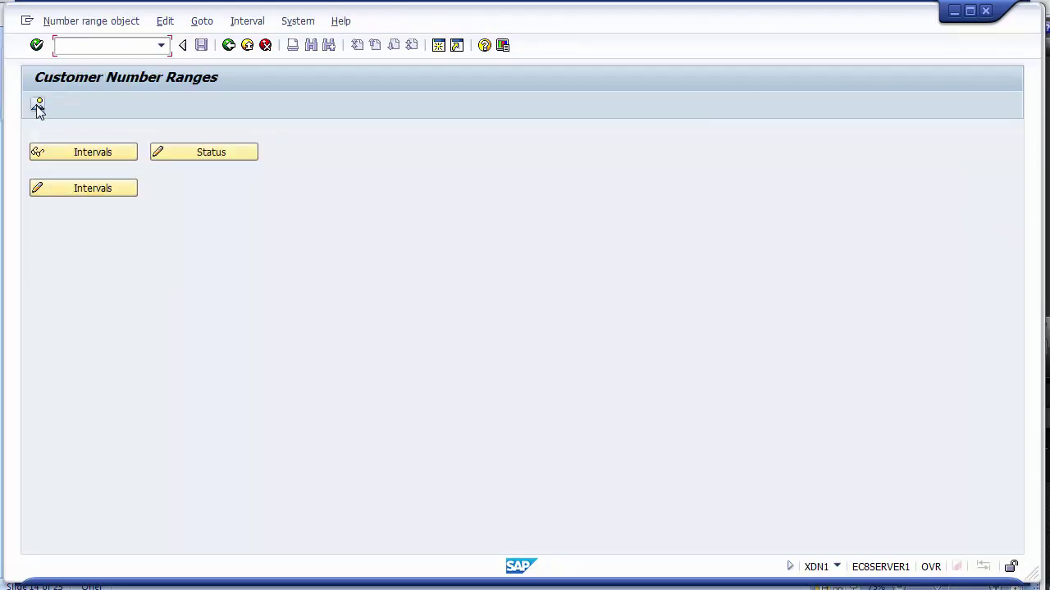
{"action": "left_click", "coordinate": [82, 191]}
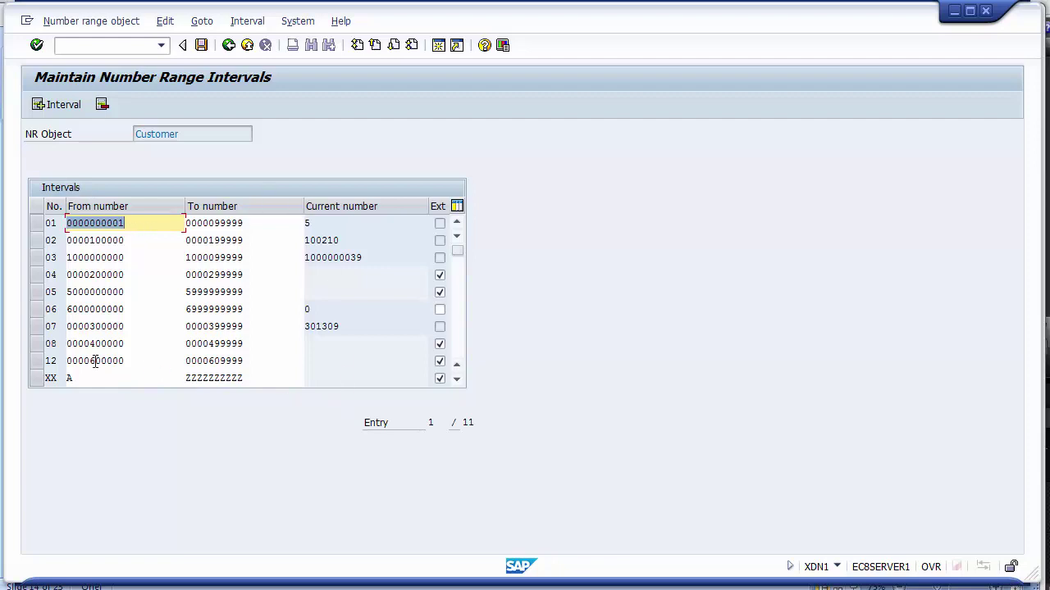
Examine the existing customer number range intervals and their external flags to find an unused interval number
{"action": "left_click", "coordinate": [37, 277]}
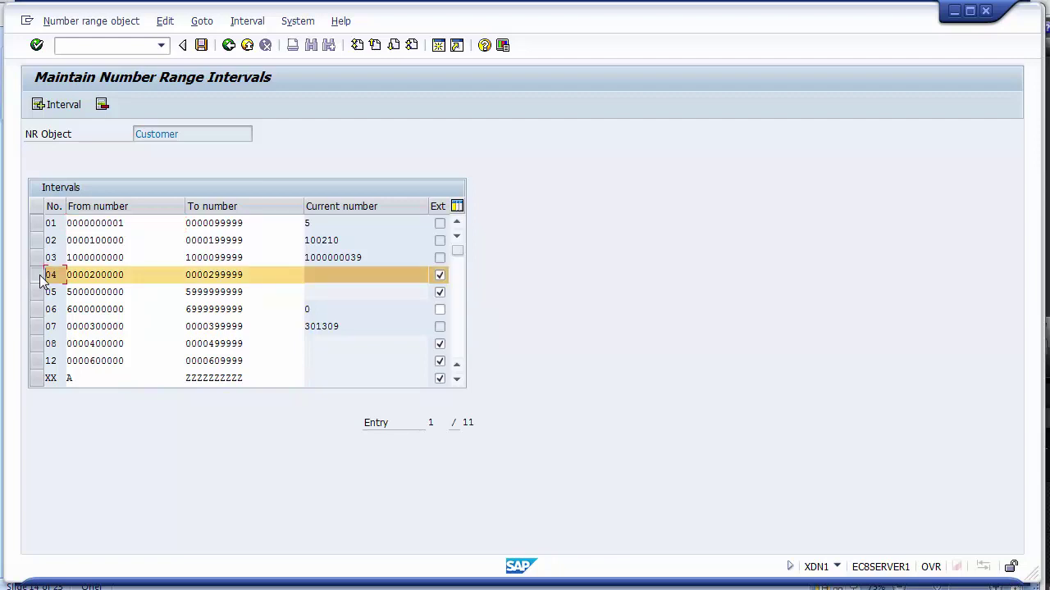
{"action": "left_click", "coordinate": [38, 277]}
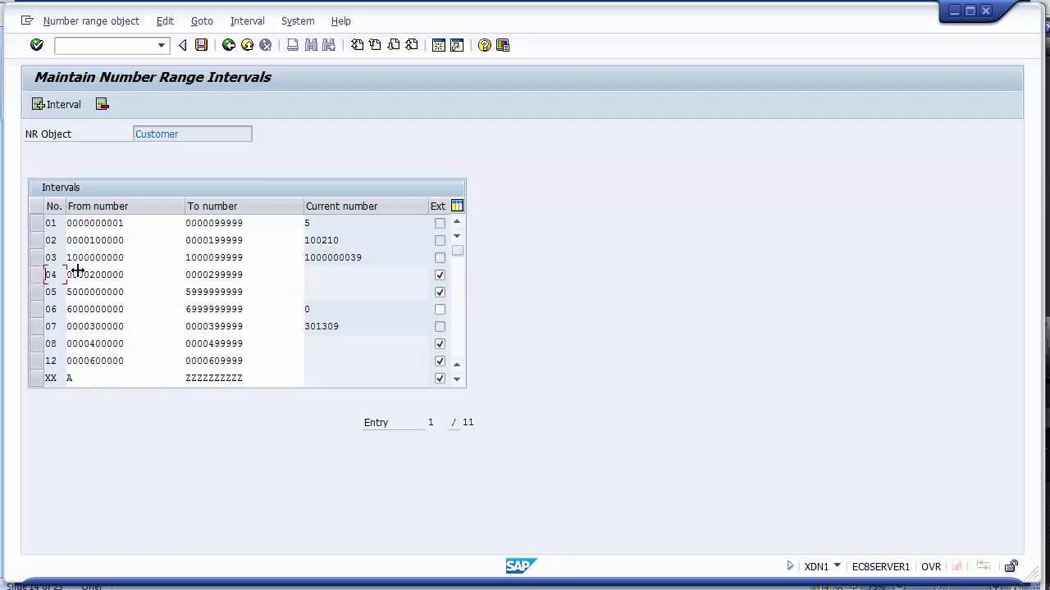
{"action": "left_click", "coordinate": [439, 345]}
{"action": "left_click", "coordinate": [455, 354]}
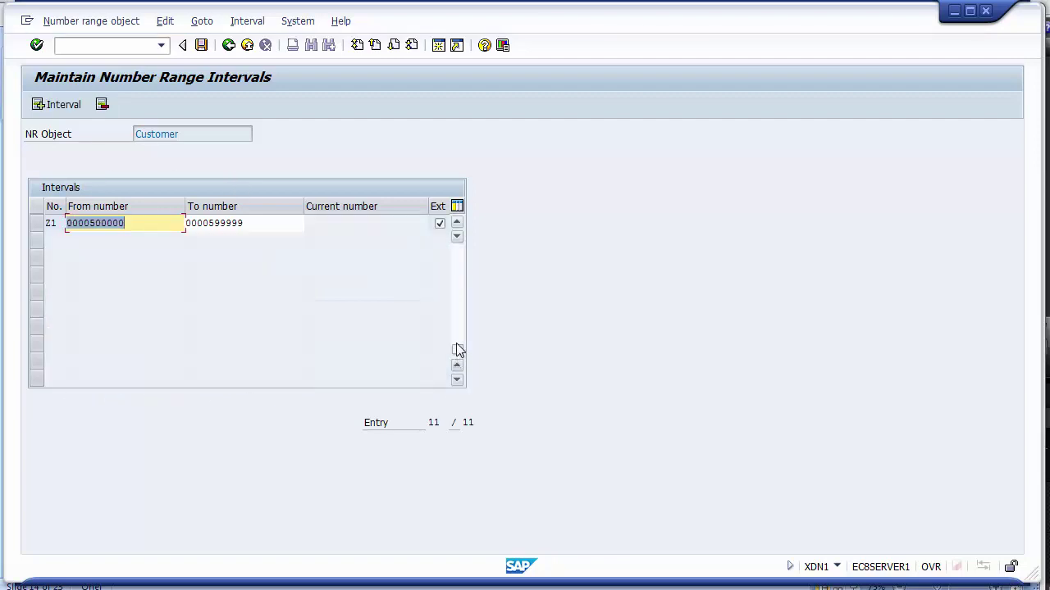
{"action": "left_click", "coordinate": [456, 250]}
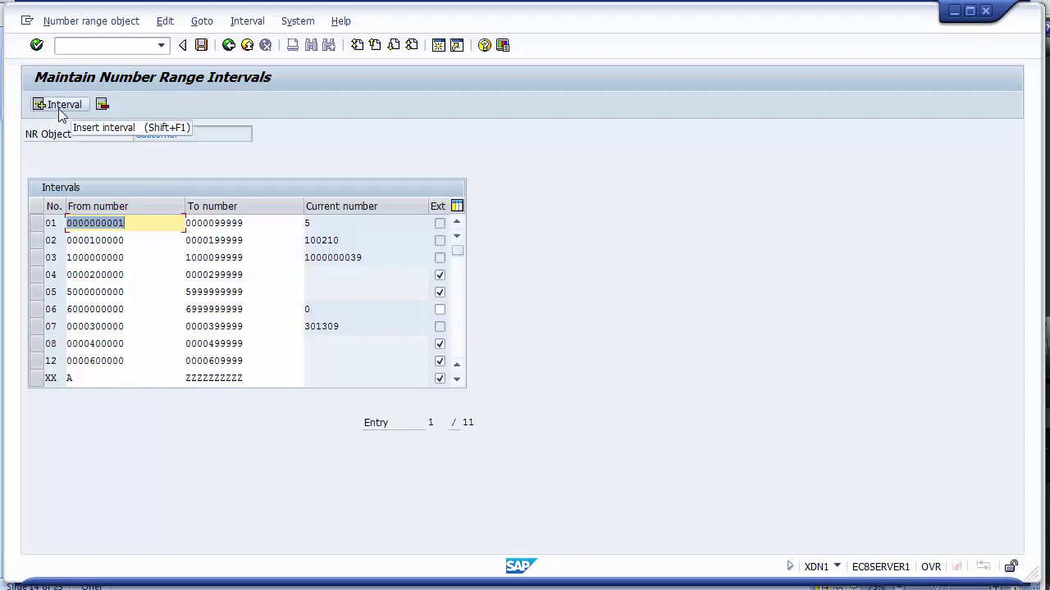
{"action": "left_click", "coordinate": [39, 228]}
{"action": "left_click", "coordinate": [39, 228]}
{"action": "left_click", "coordinate": [50, 223]}
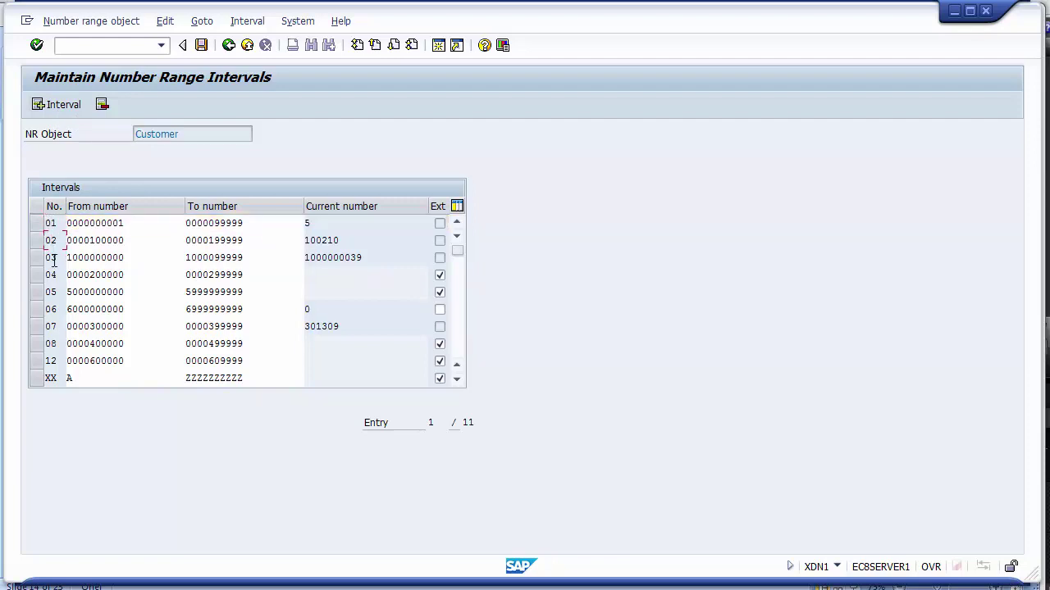
{"action": "left_click", "coordinate": [55, 305]}
{"action": "double_click", "coordinate": [53, 344]}
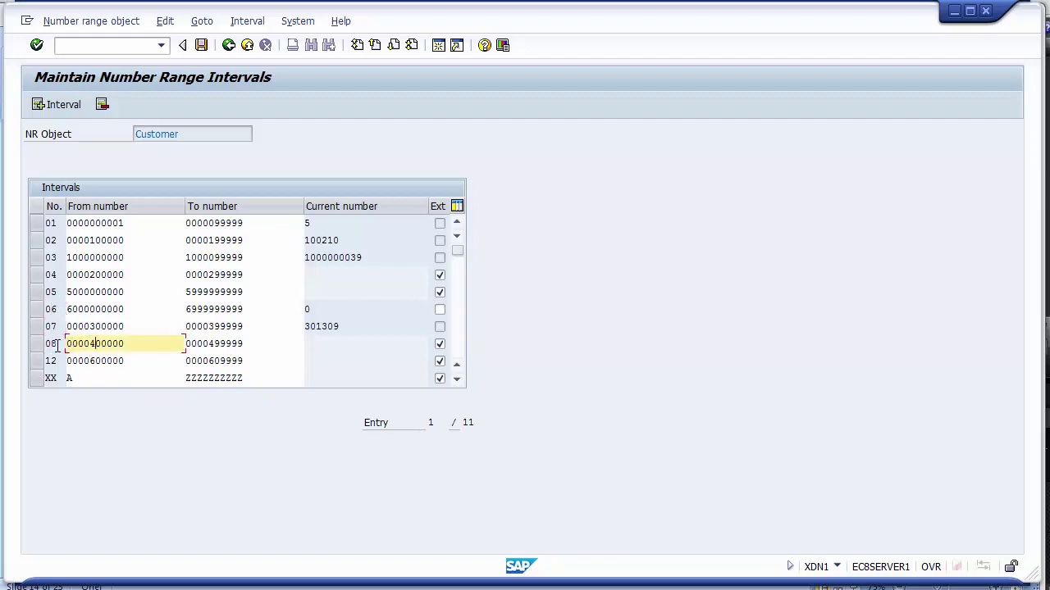
Try to insert a new customer interval 09 from 90000 to 90999
{"action": "left_click", "coordinate": [57, 104]}
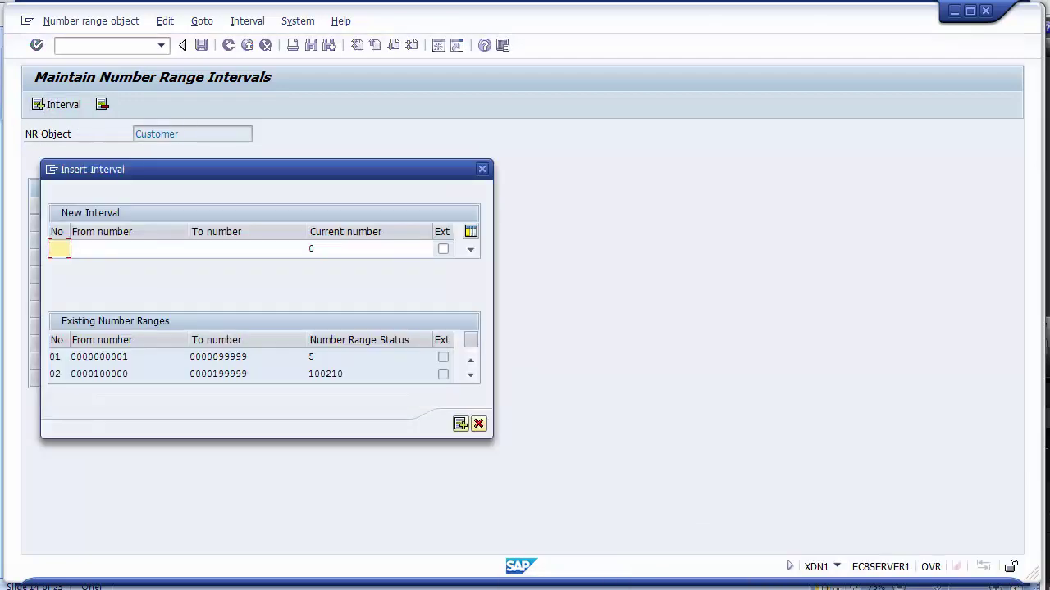
{"action": "type", "text": "09"}
{"action": "left_click", "coordinate": [95, 249]}
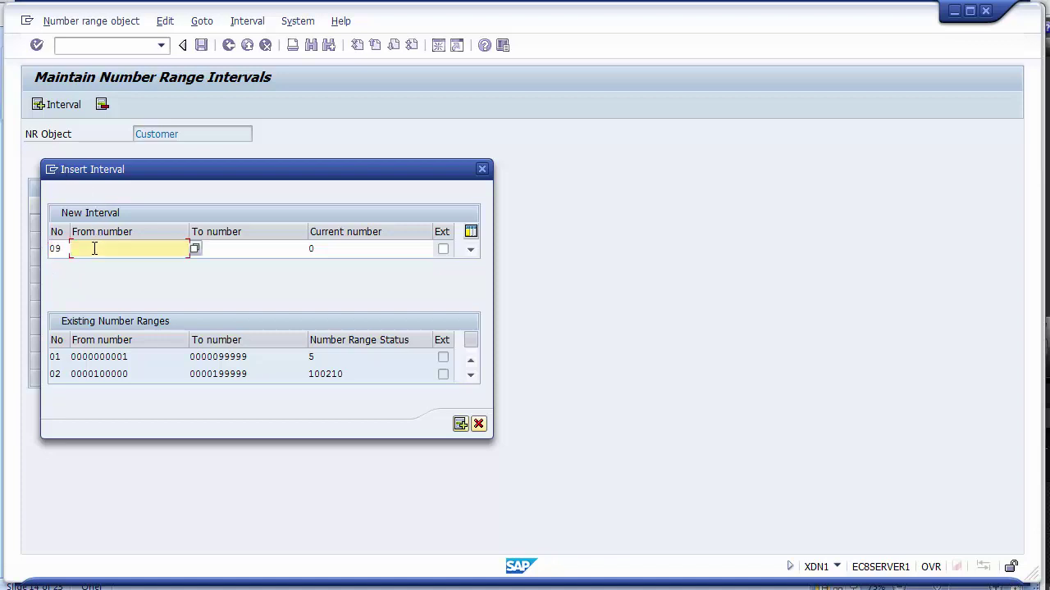
{"action": "type", "text": "90000"}
{"action": "left_click", "coordinate": [243, 252]}
{"action": "type", "text": "90"}
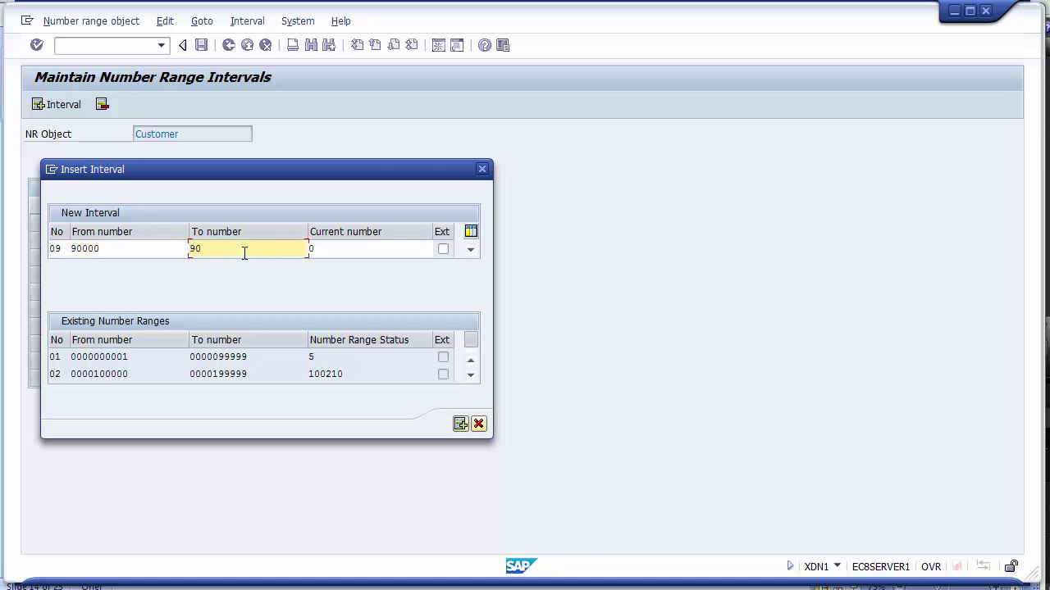
{"action": "type", "text": "999"}
{"action": "left_click", "coordinate": [460, 424]}
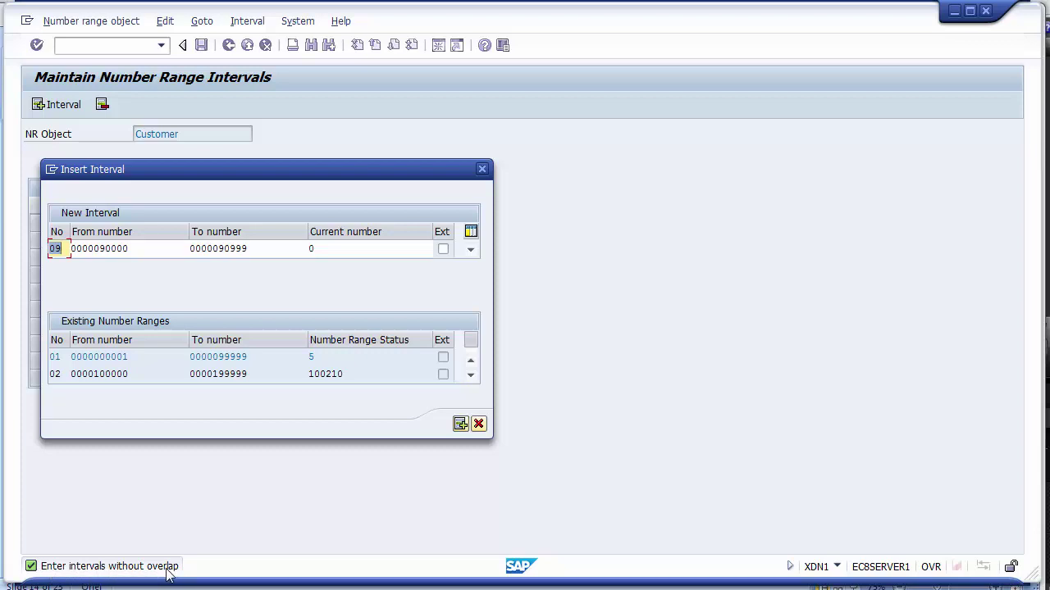
{"action": "left_click", "coordinate": [264, 246]}
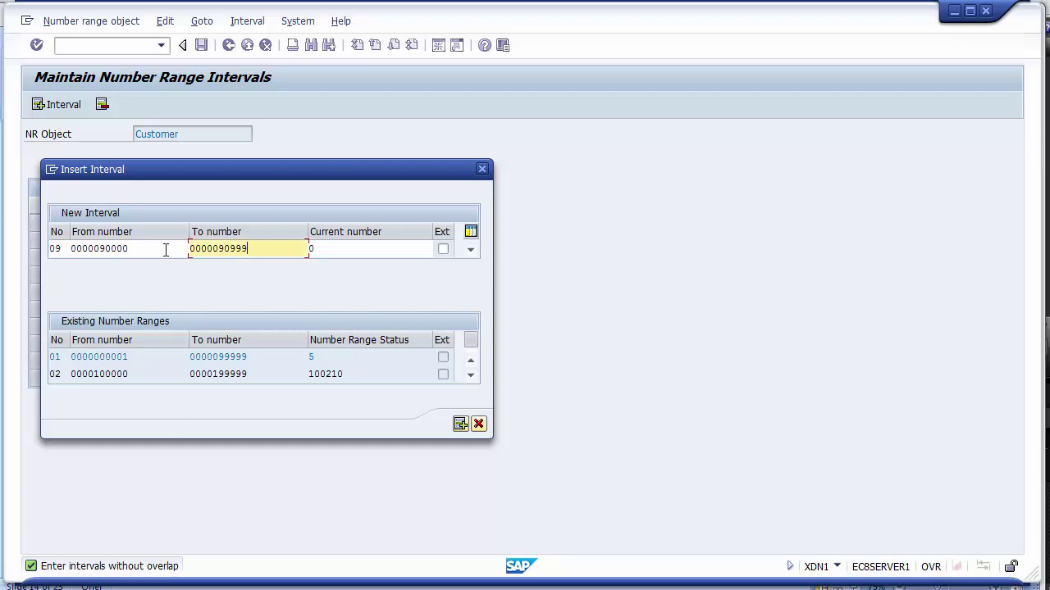
{"action": "left_click", "coordinate": [135, 246]}
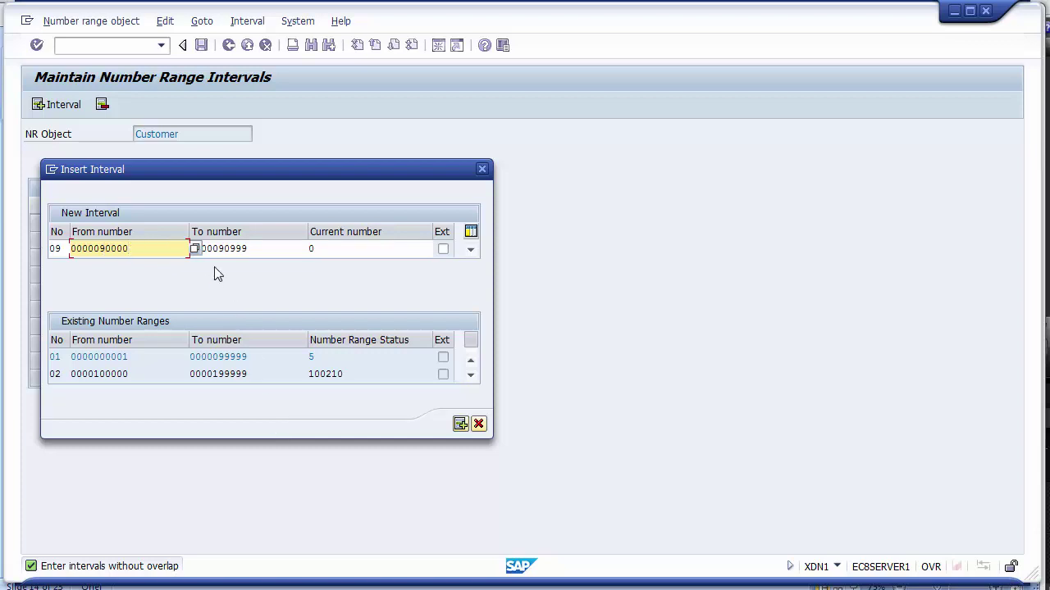
{"action": "left_click", "coordinate": [100, 251]}
{"action": "key", "text": "BackSpace"}
{"action": "key", "text": "BackSpace"}
{"action": "type", "text": "00"}
{"action": "left_click", "coordinate": [264, 250]}
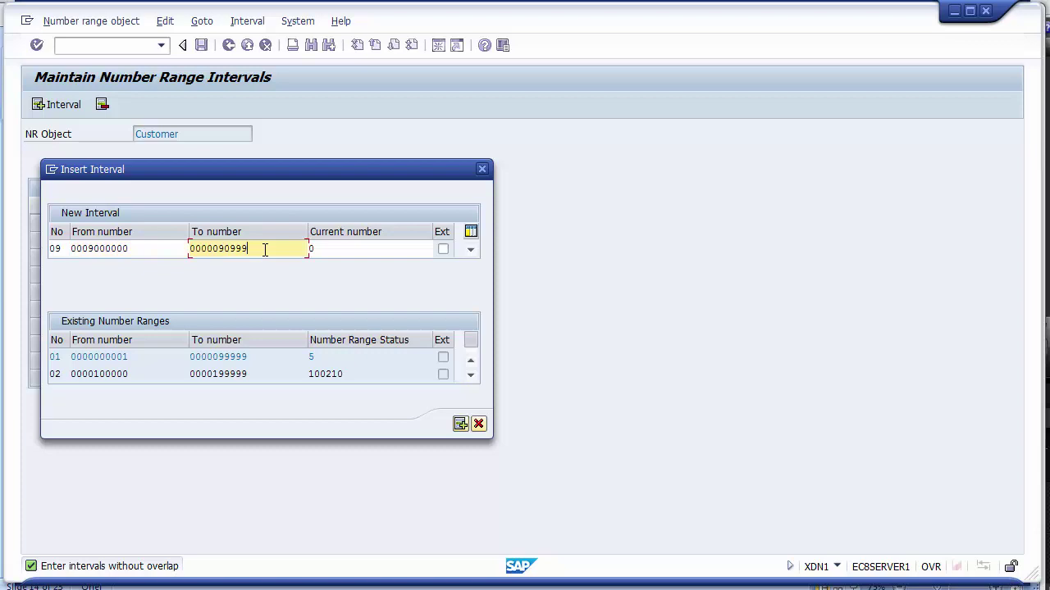
{"action": "key", "text": "BackSpace"}
{"action": "type", "text": "9"}
{"action": "key", "text": "BackSpace"}
{"action": "key", "text": "BackSpace"}
{"action": "type", "text": "99"}
{"action": "left_click", "coordinate": [460, 424]}
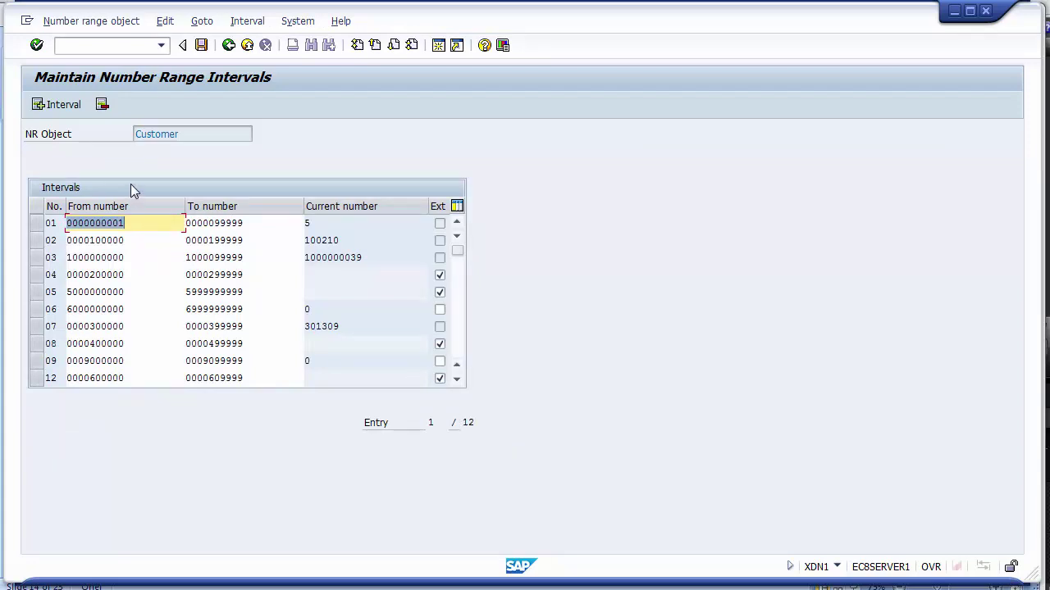
Save the customer number range intervals, accept the transport notice and return to the Customer Number Ranges start screen
{"action": "left_click", "coordinate": [37, 366]}
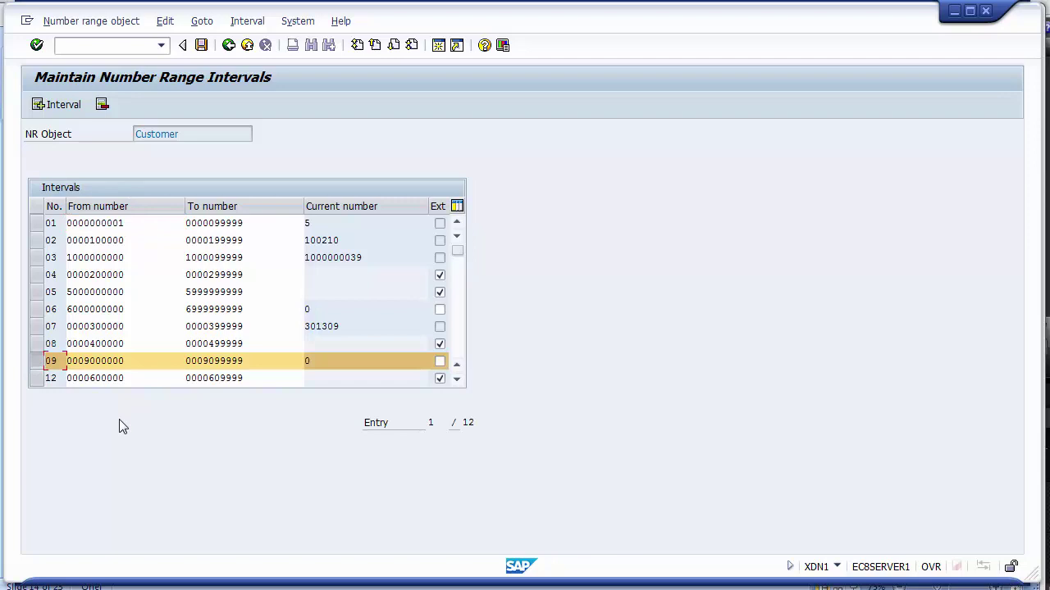
{"action": "left_click", "coordinate": [202, 45]}
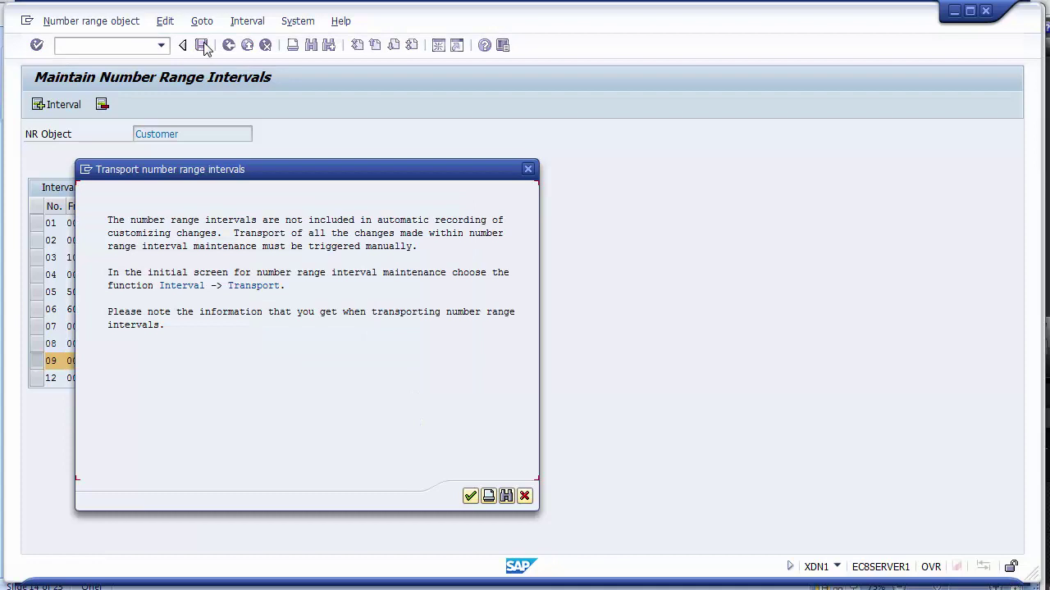
{"action": "left_click", "coordinate": [470, 496]}
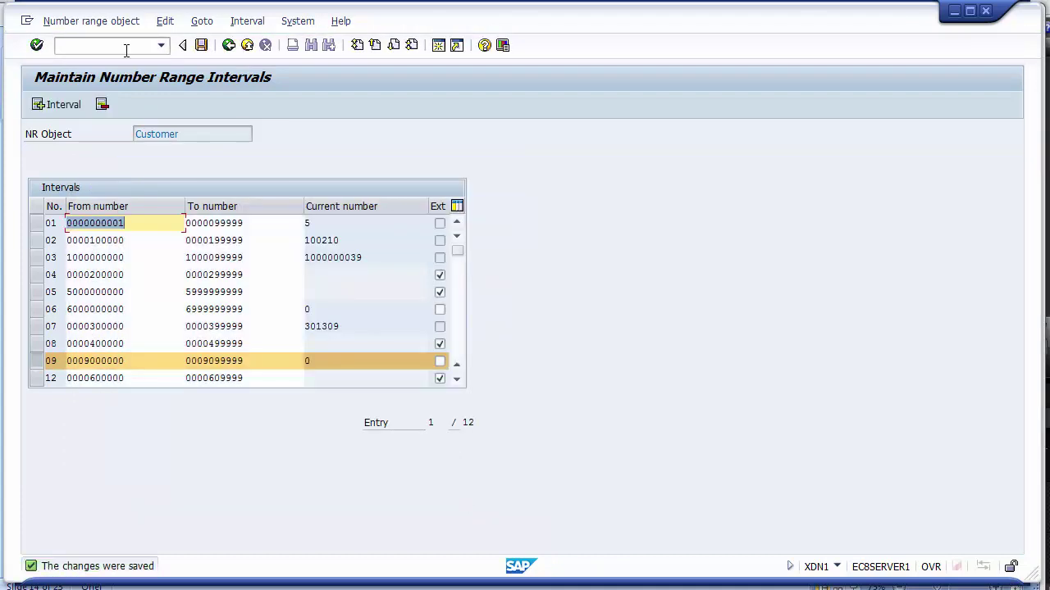
{"action": "left_click", "coordinate": [228, 45]}
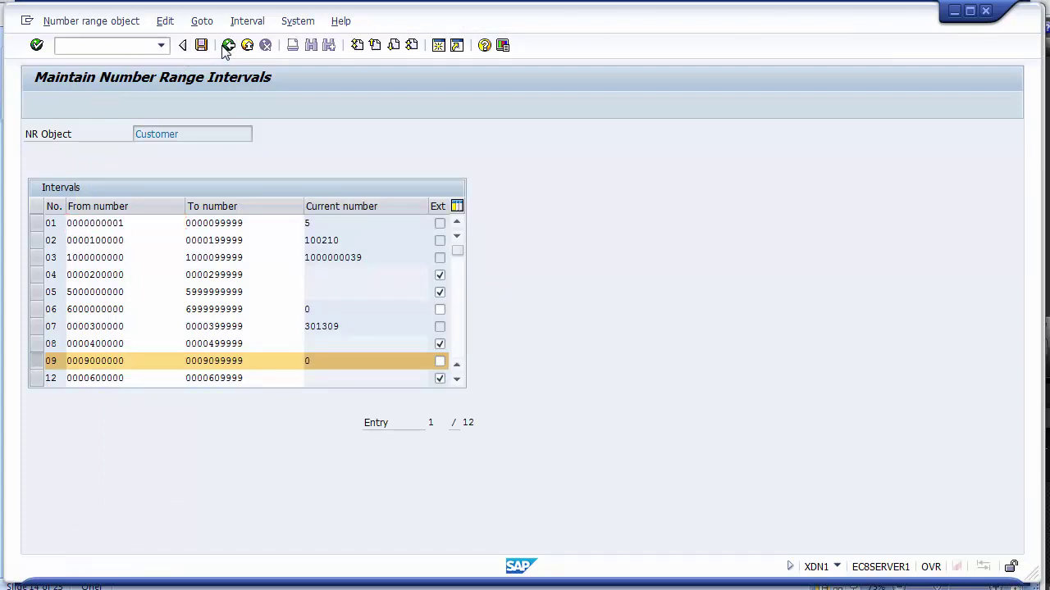
{"action": "left_click", "coordinate": [228, 45]}
Check the PowerPoint slide on assigning number ranges to customer account groups, and return to SAP
{"action": "key", "text": "alt+Tab"}
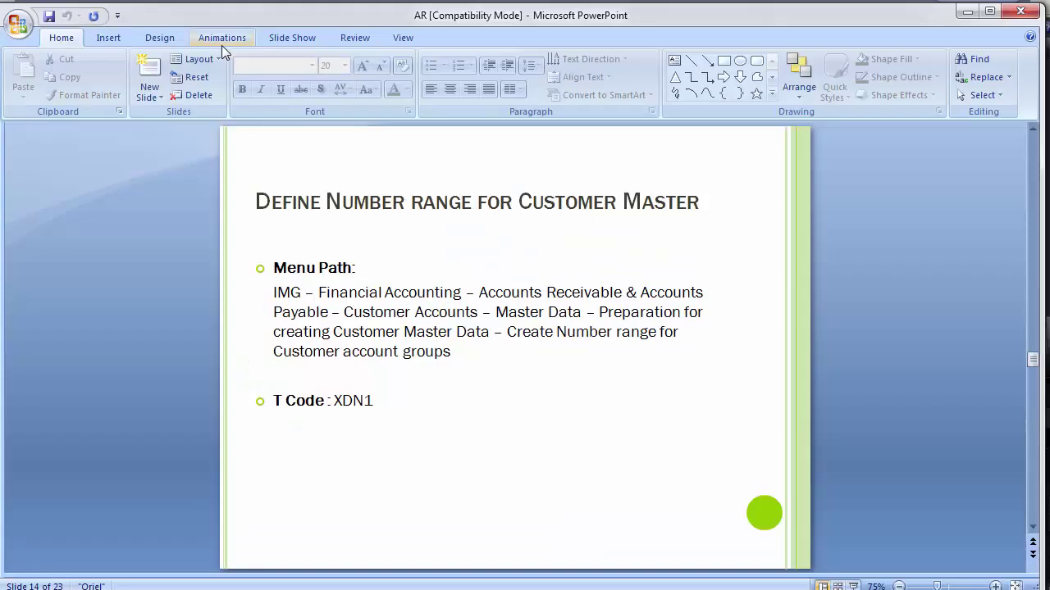
{"action": "key", "text": "Page_Down"}
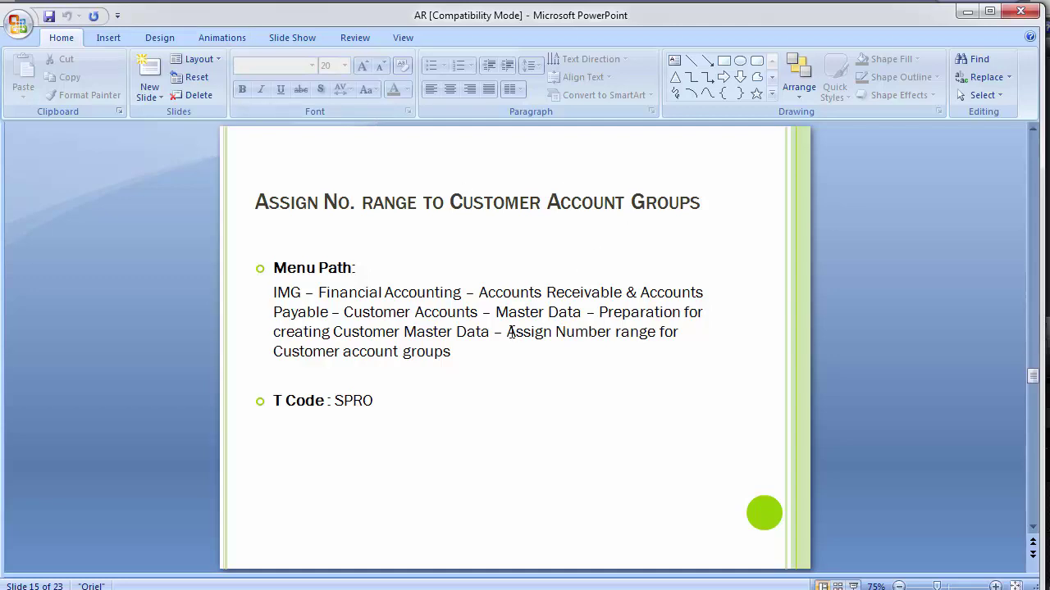
{"action": "key", "text": "alt+Tab"}
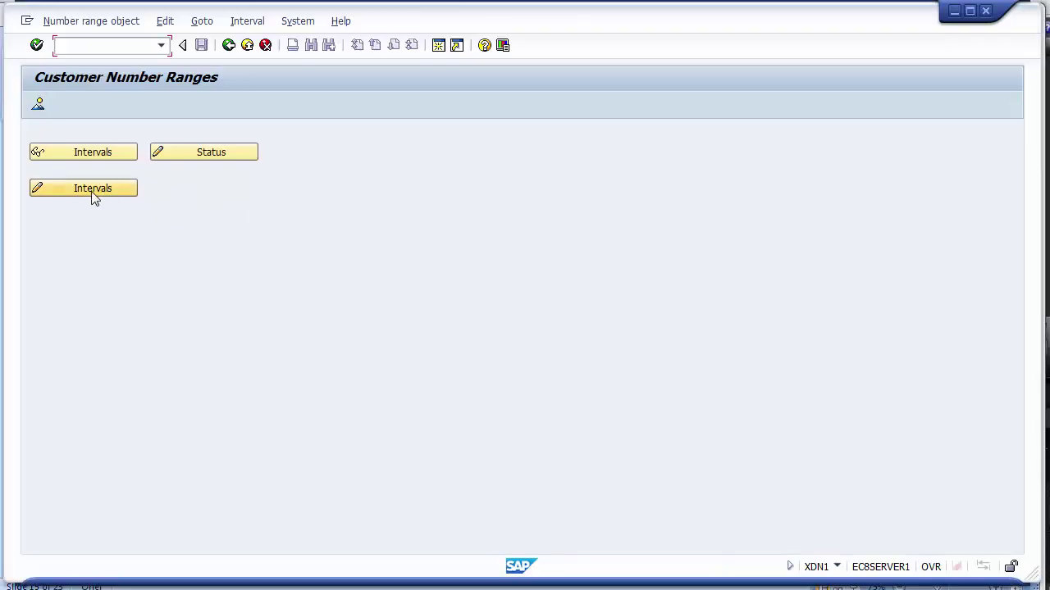
Return to the implementation guide and open the activity Assign Number Ranges to Customer Account Groups
{"action": "left_click", "coordinate": [229, 46]}
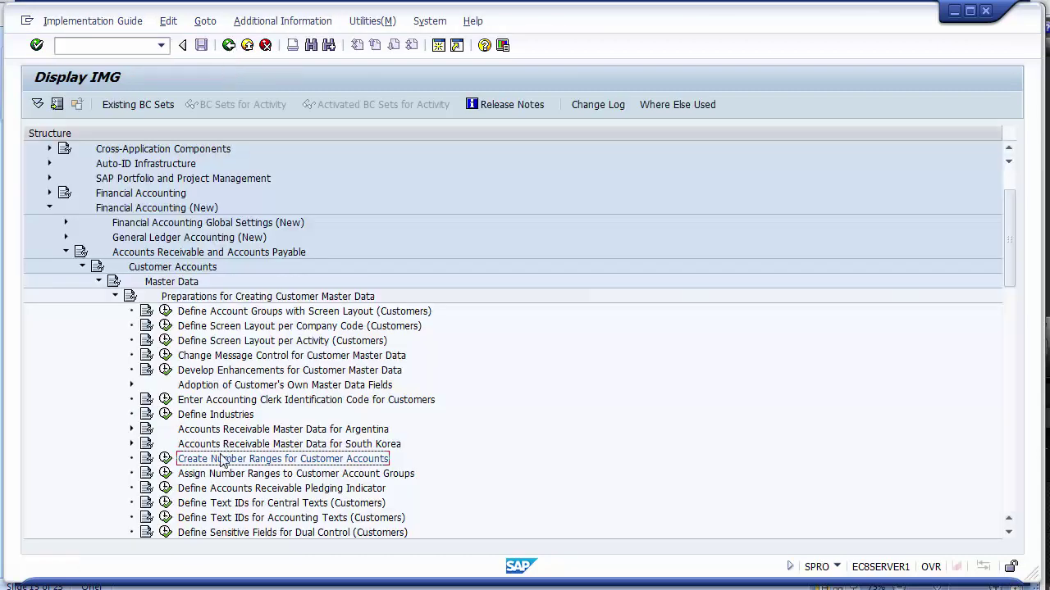
{"action": "left_click", "coordinate": [200, 474]}
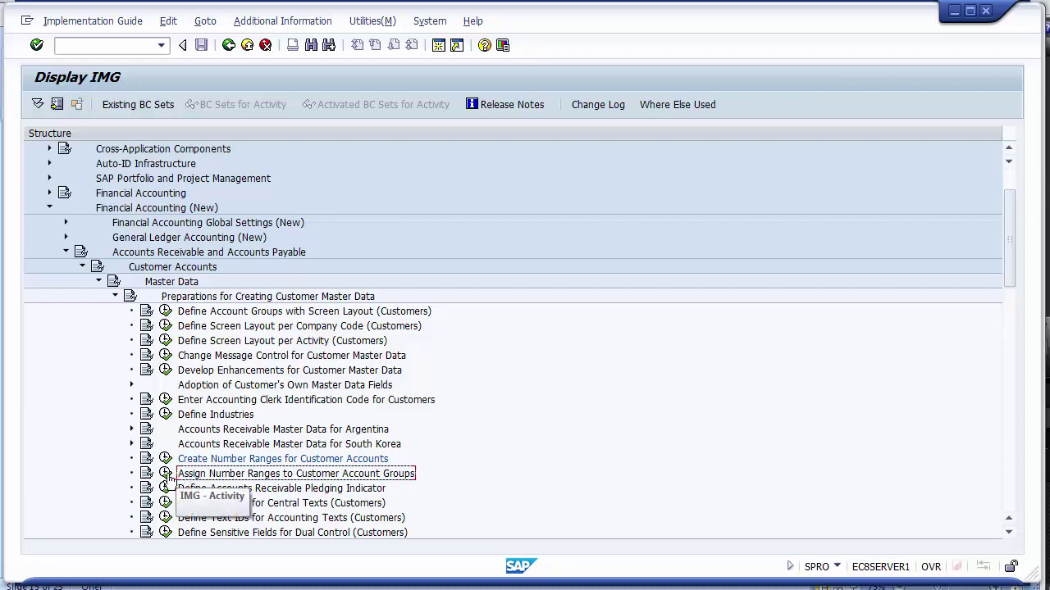
{"action": "left_click", "coordinate": [166, 474]}
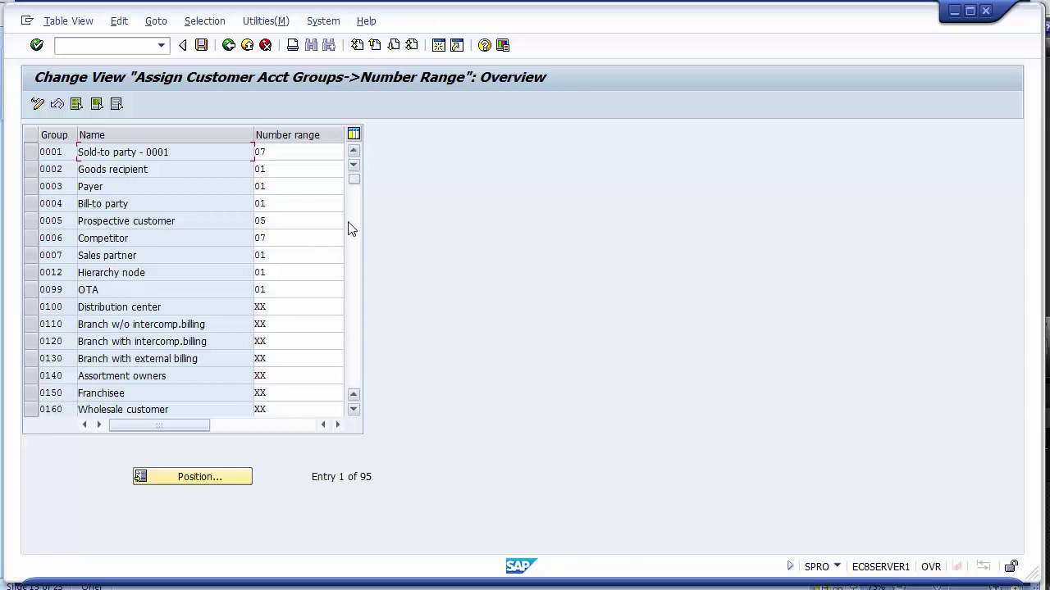
Find account group SERV, assign number range 09 to it, and save the assignment in the FICO Configurations customizing request
{"action": "left_click", "coordinate": [354, 380]}
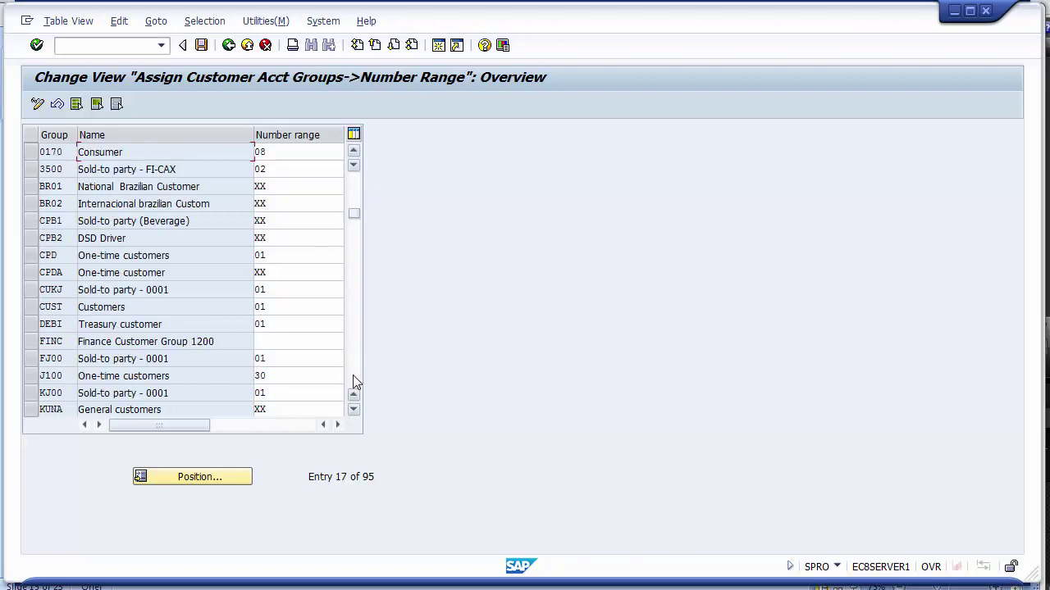
{"action": "left_click", "coordinate": [178, 476]}
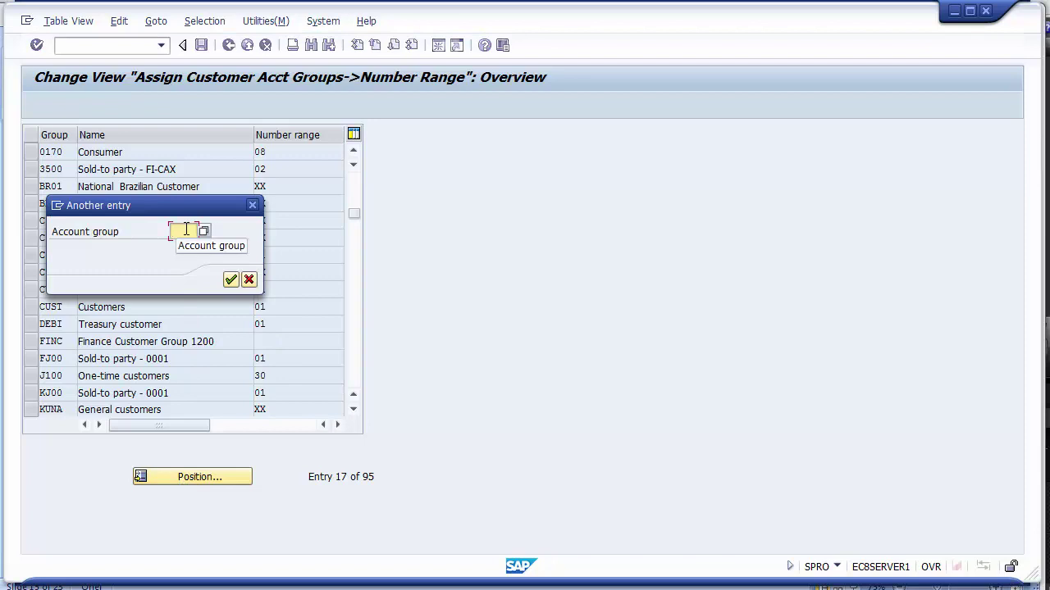
{"action": "type", "text": "serv"}
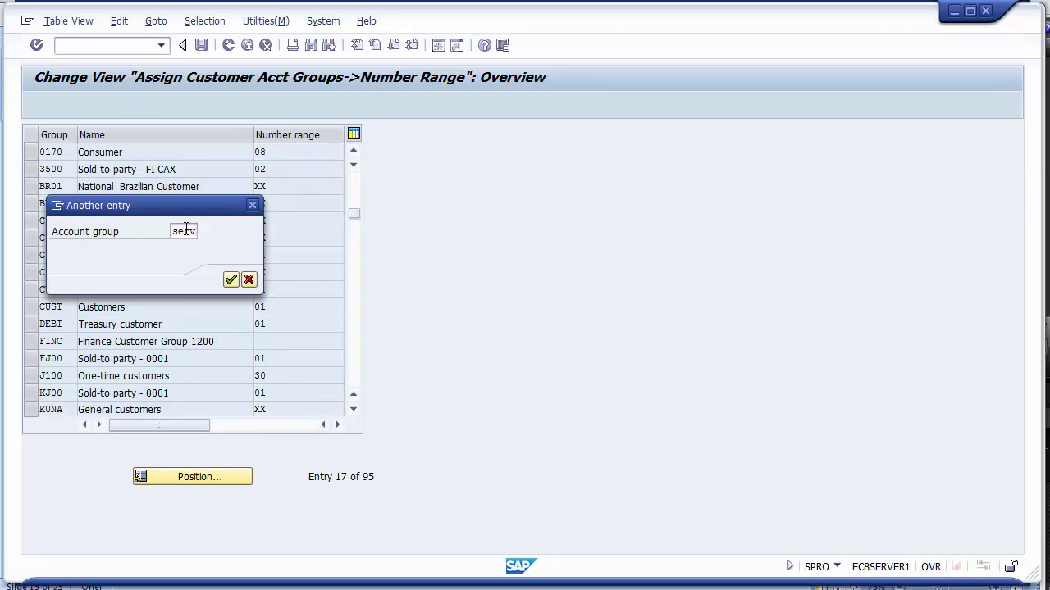
{"action": "key", "text": "Return"}
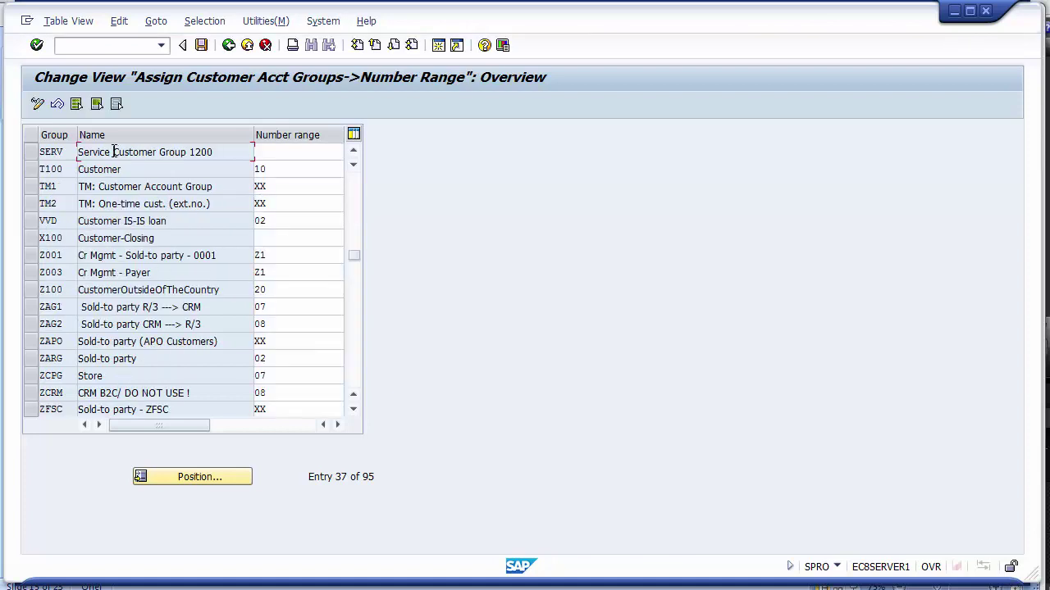
{"action": "left_click", "coordinate": [31, 153]}
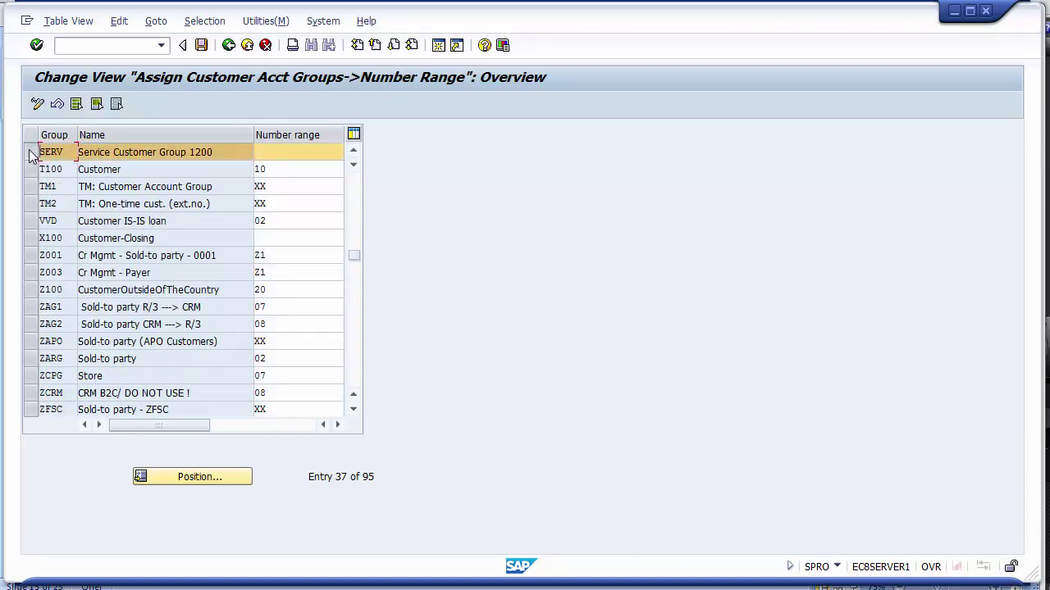
{"action": "left_click", "coordinate": [272, 159]}
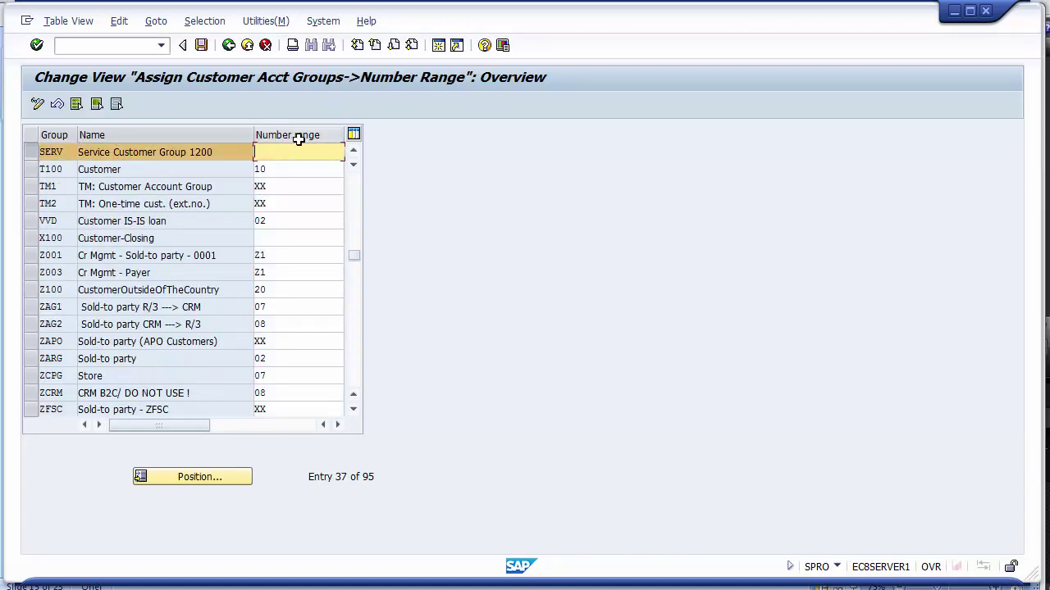
{"action": "type", "text": "09"}
{"action": "left_click", "coordinate": [205, 48]}
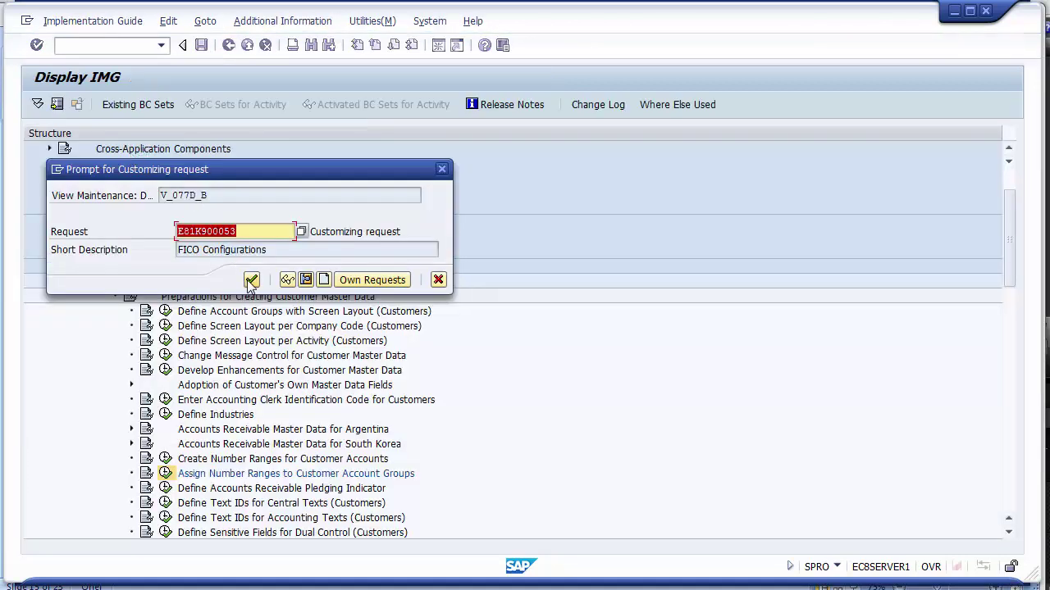
{"action": "left_click", "coordinate": [251, 280]}
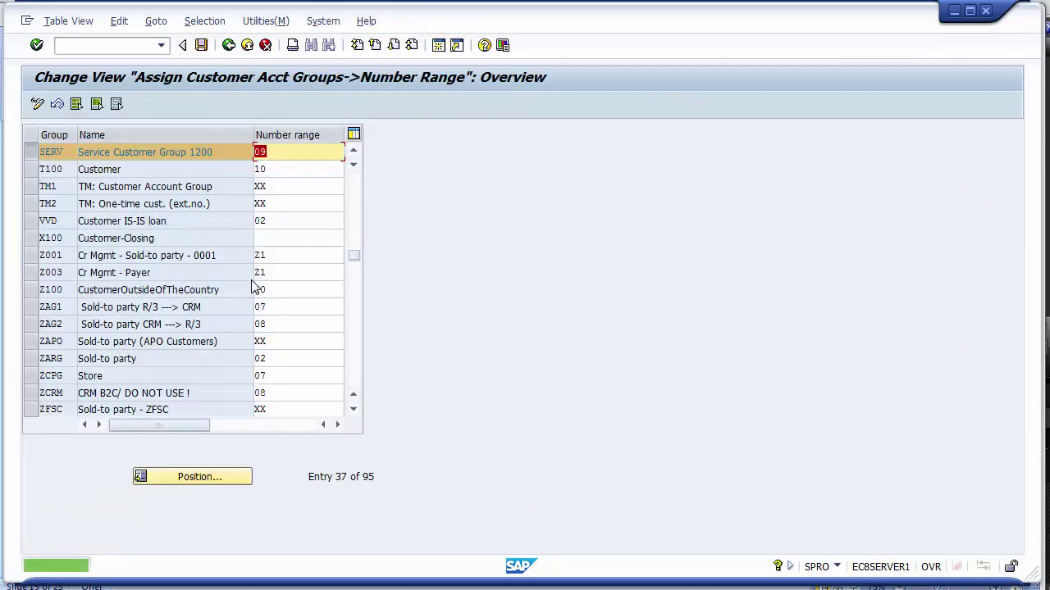
{"action": "left_click", "coordinate": [282, 152]}
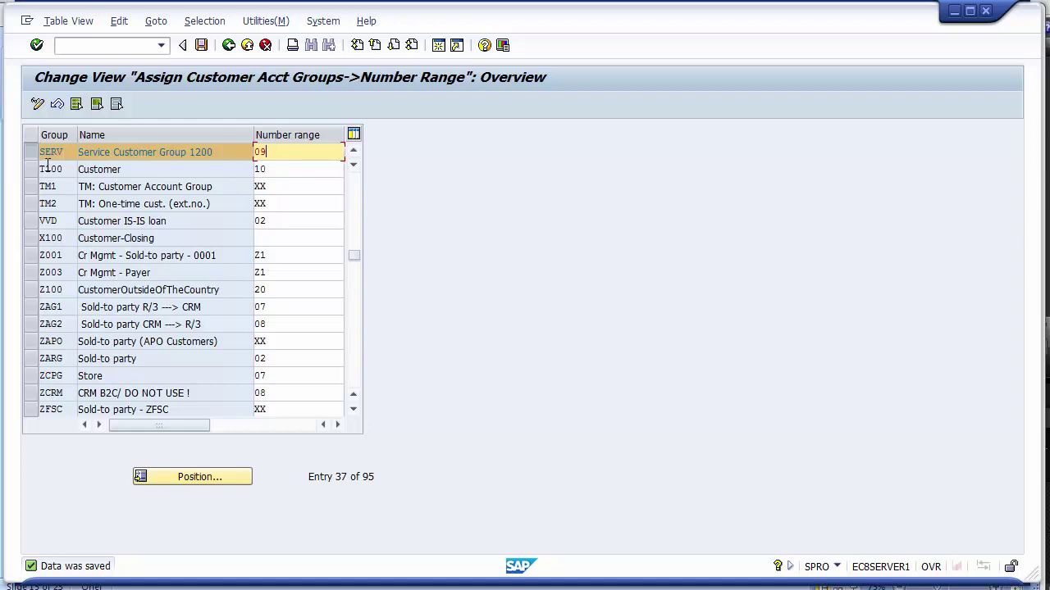
{"action": "left_click_drag", "start_coordinate": [277, 154], "coordinate": [254, 153]}
{"action": "left_click", "coordinate": [29, 156]}
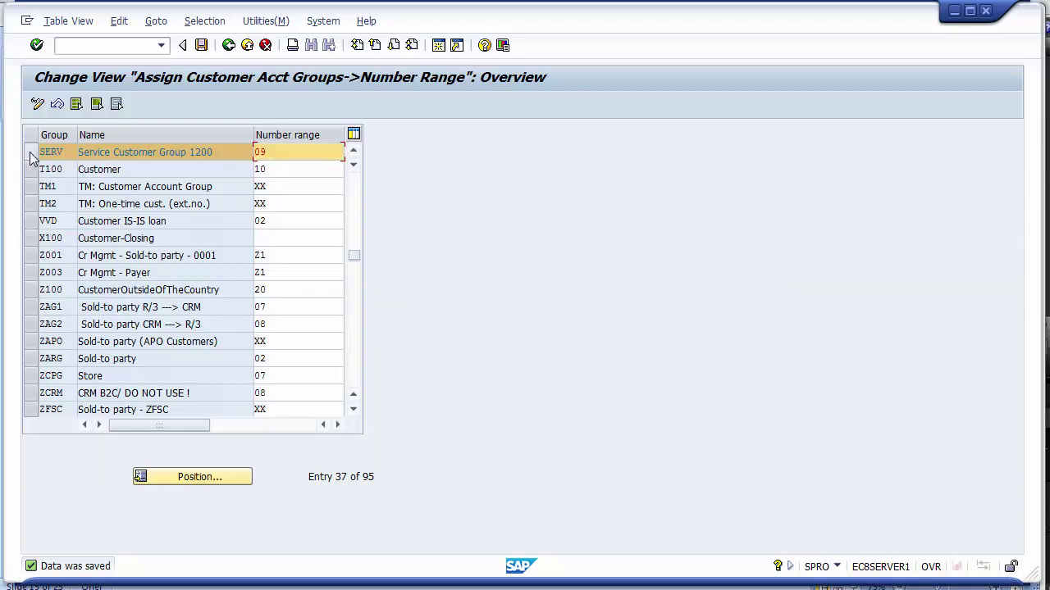
{"action": "left_click", "coordinate": [185, 481]}
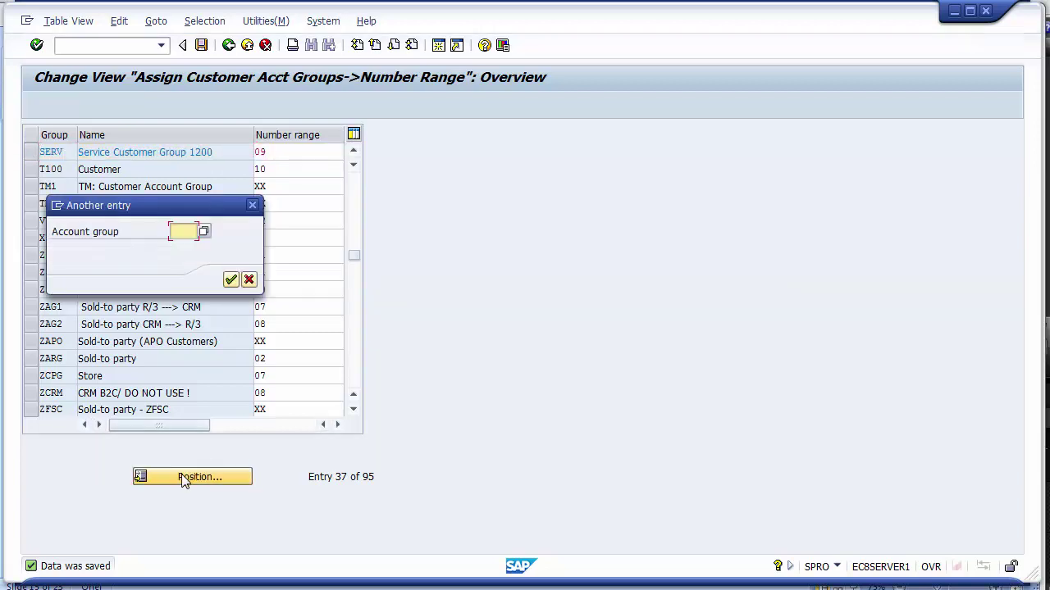
{"action": "type", "text": "finv"}
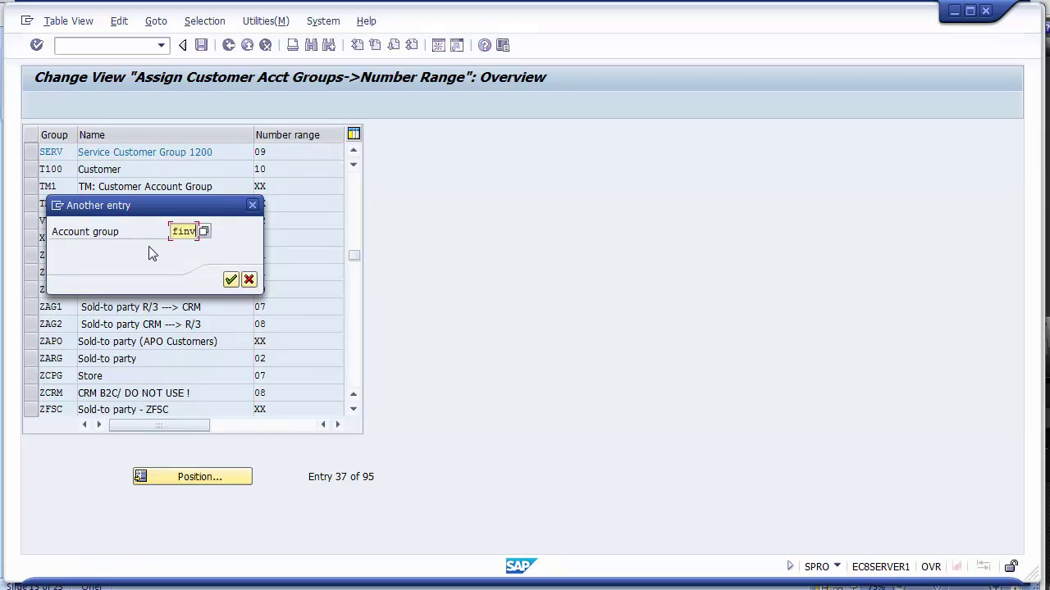
{"action": "key", "text": "Return"}
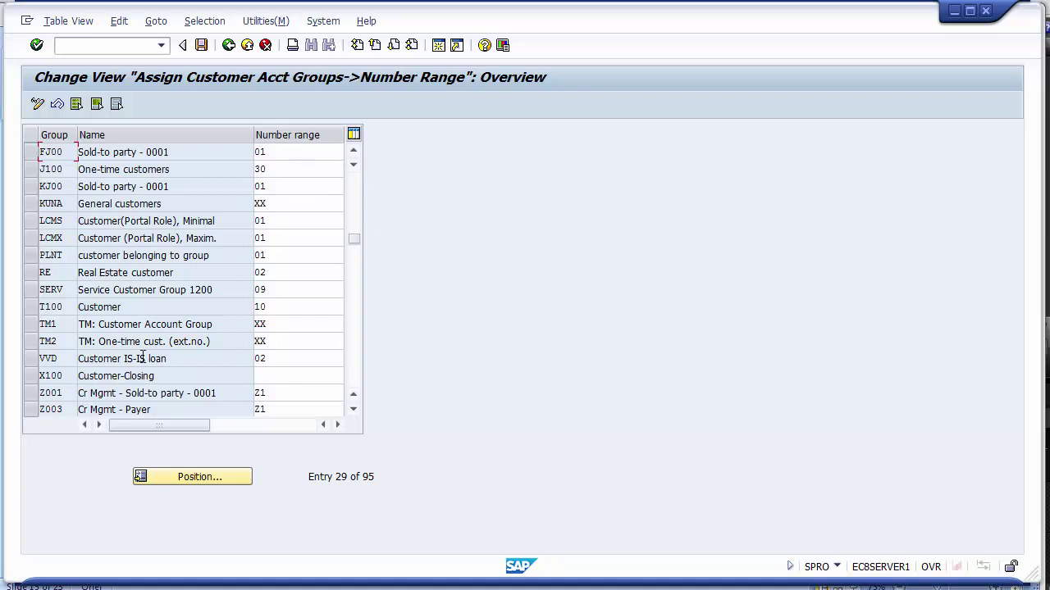
Find account group FINC, assign number range 09 to it, save the assignment and return to the implementation guide
{"action": "left_click", "coordinate": [196, 482]}
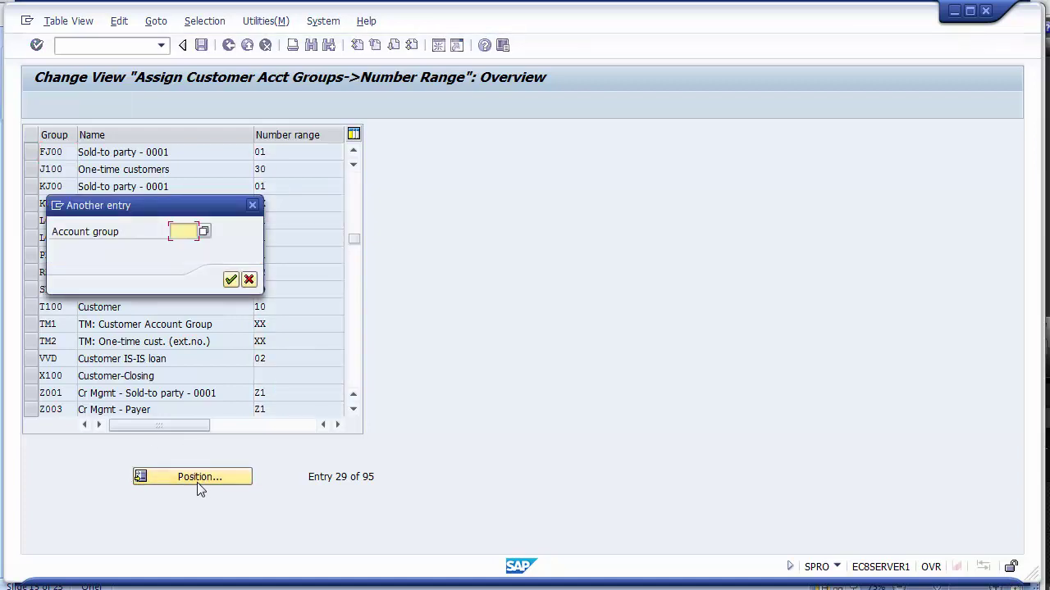
{"action": "type", "text": "finc"}
{"action": "key", "text": "Return"}
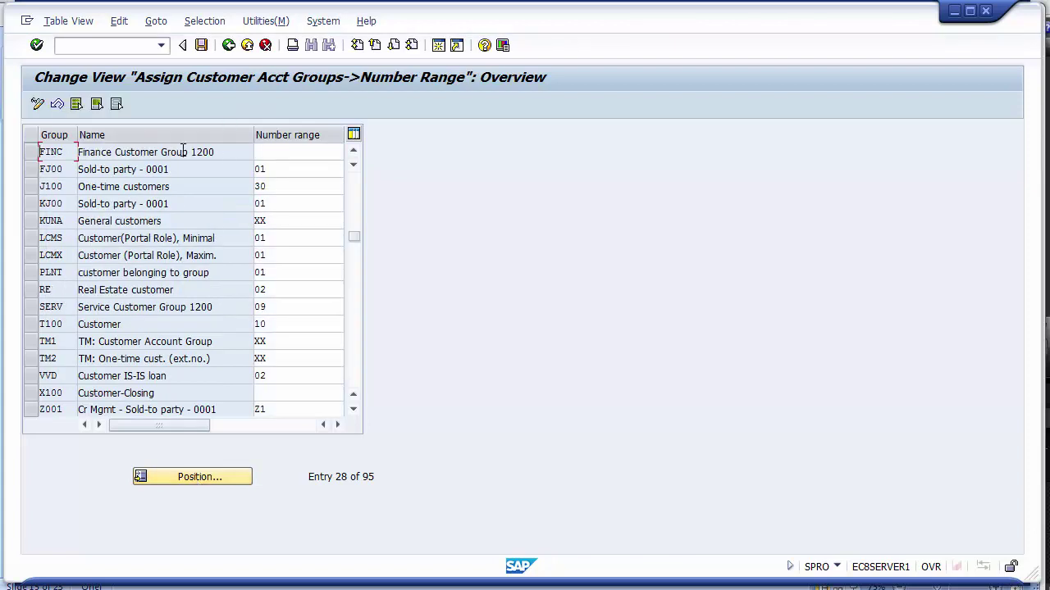
{"action": "left_click", "coordinate": [30, 152]}
{"action": "left_click", "coordinate": [263, 155]}
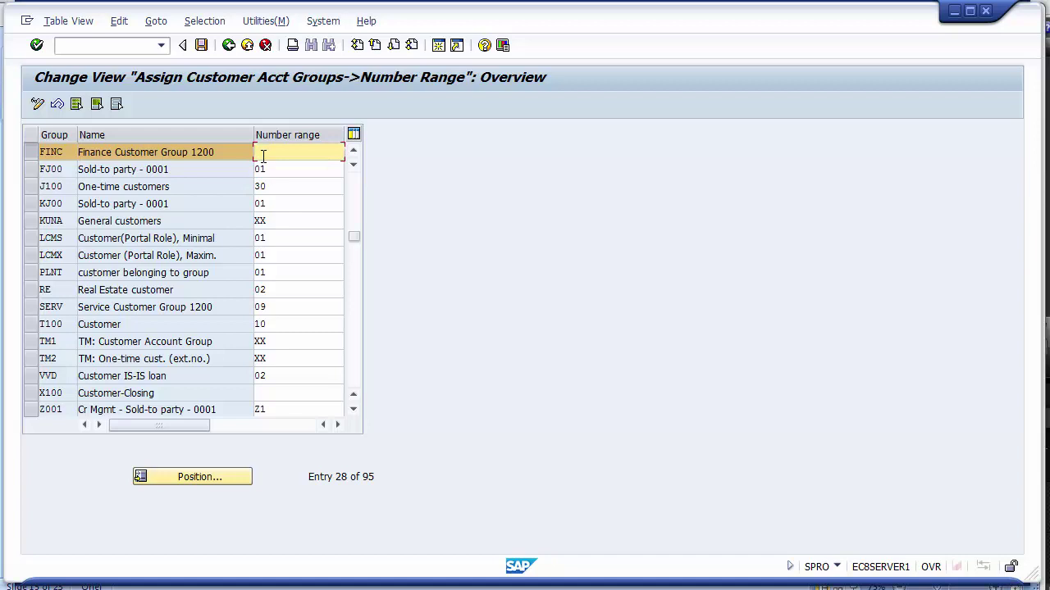
{"action": "type", "text": "09"}
{"action": "left_click", "coordinate": [204, 51]}
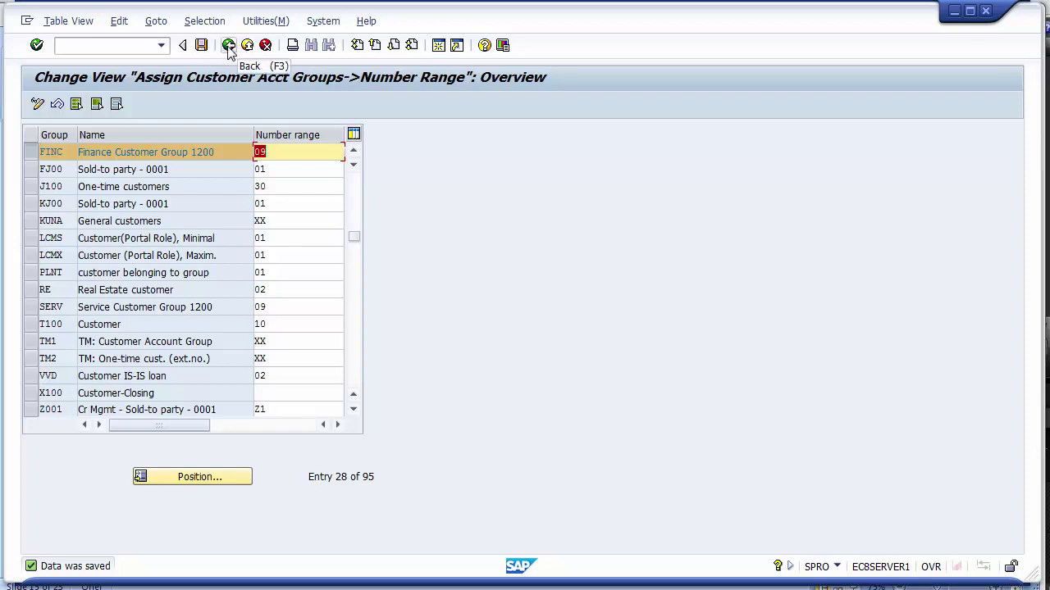
{"action": "left_click", "coordinate": [230, 48]}
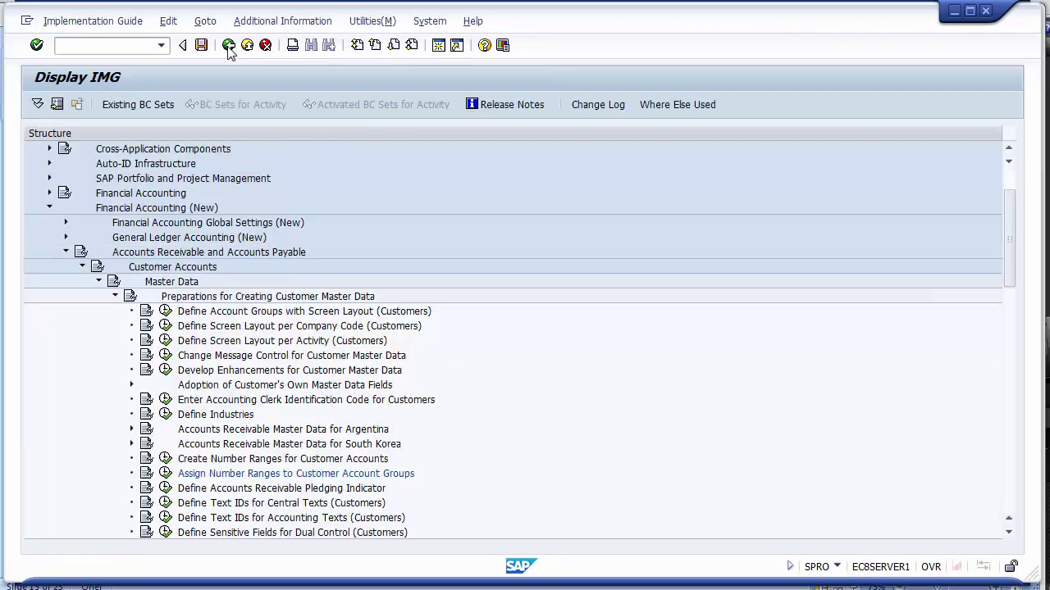
Open the customer number range intervals for maintenance from Create Number Ranges for Customer Accounts and check interval 09
{"action": "left_click", "coordinate": [231, 460]}
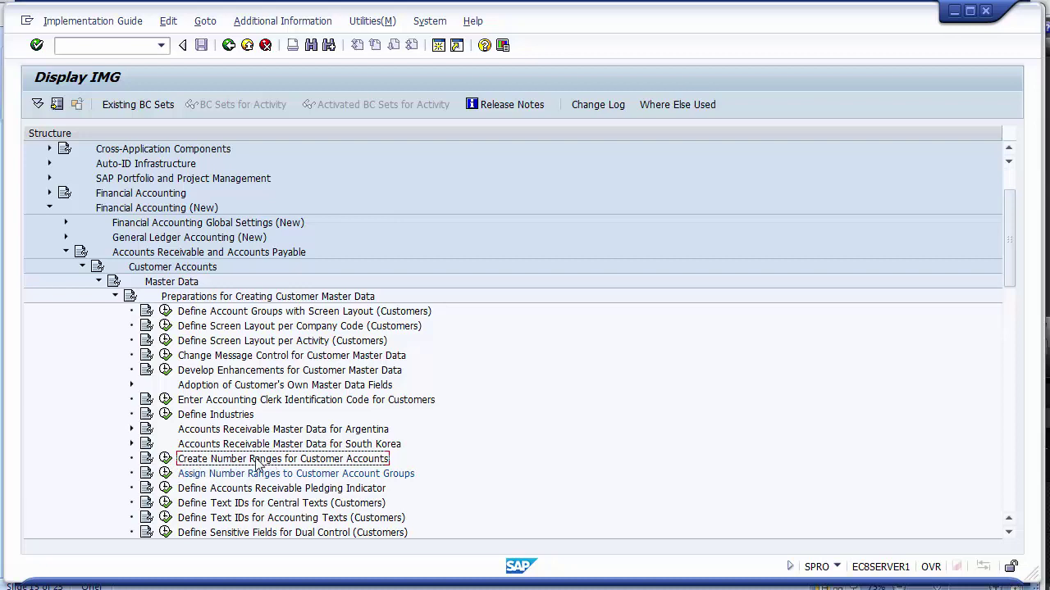
{"action": "left_click", "coordinate": [163, 461]}
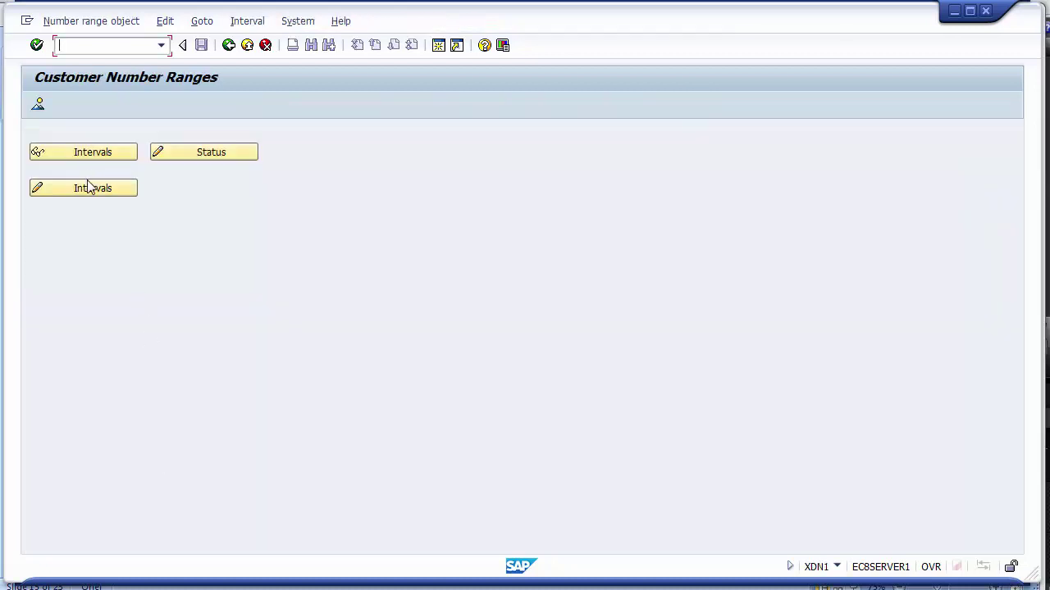
{"action": "left_click", "coordinate": [89, 187]}
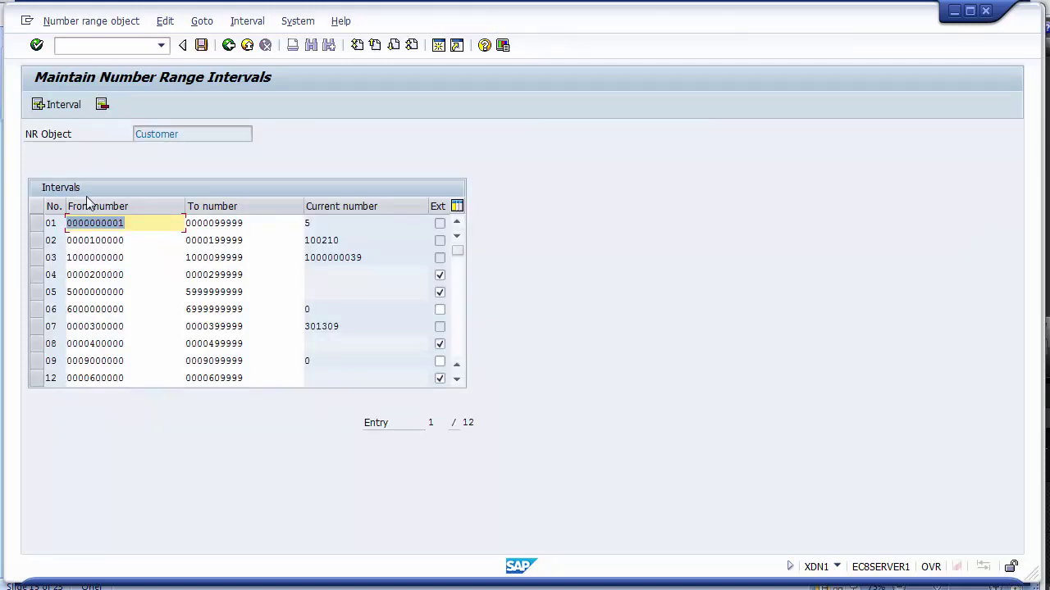
{"action": "left_click", "coordinate": [39, 367]}
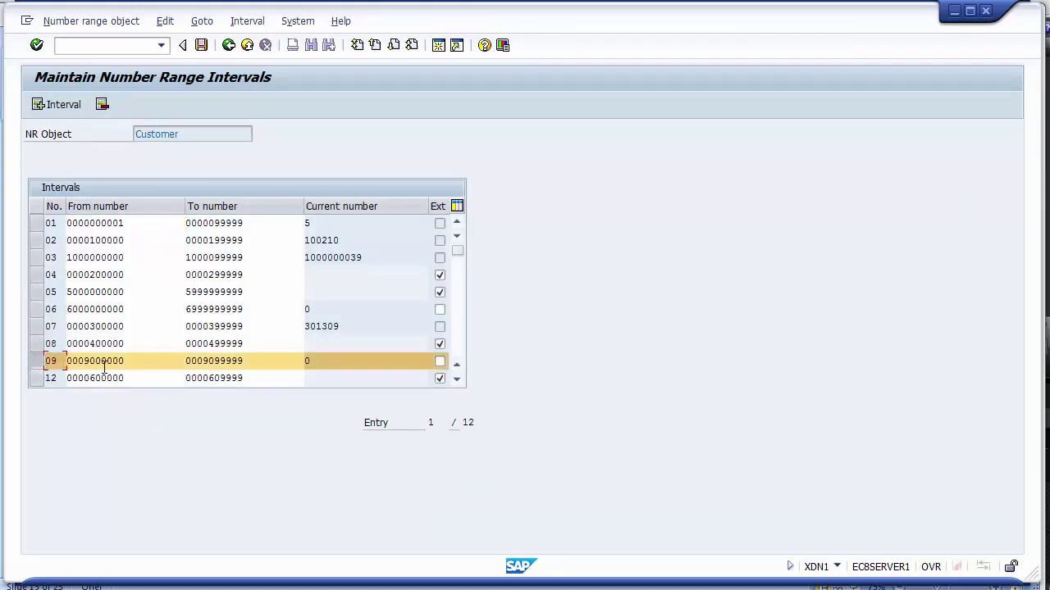
{"action": "left_click", "coordinate": [36, 359]}
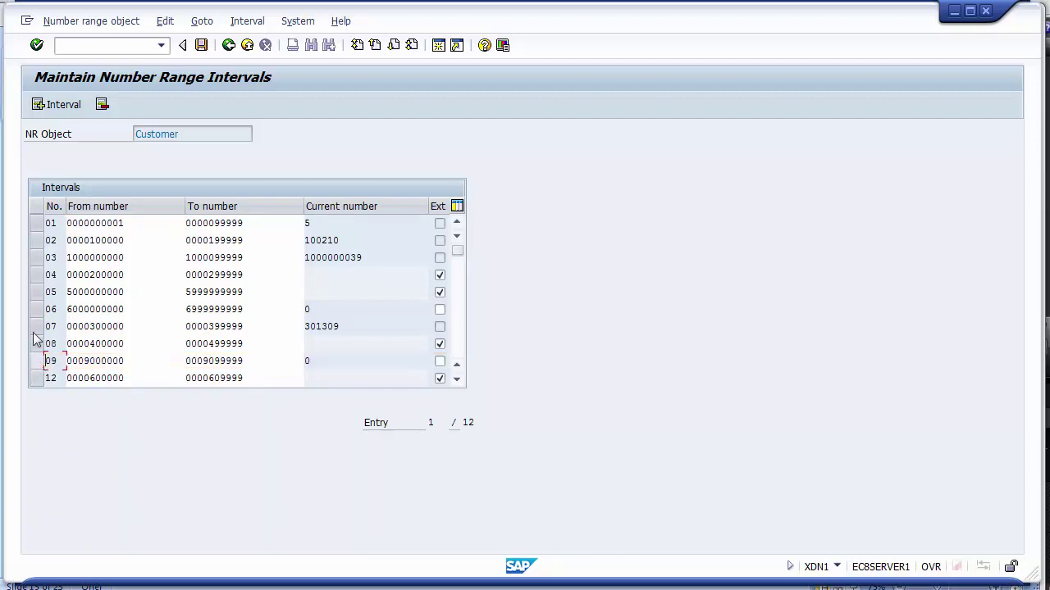
Insert a new customer number range interval 10 running from 1000000 to 1000099
{"action": "left_click", "coordinate": [55, 107]}
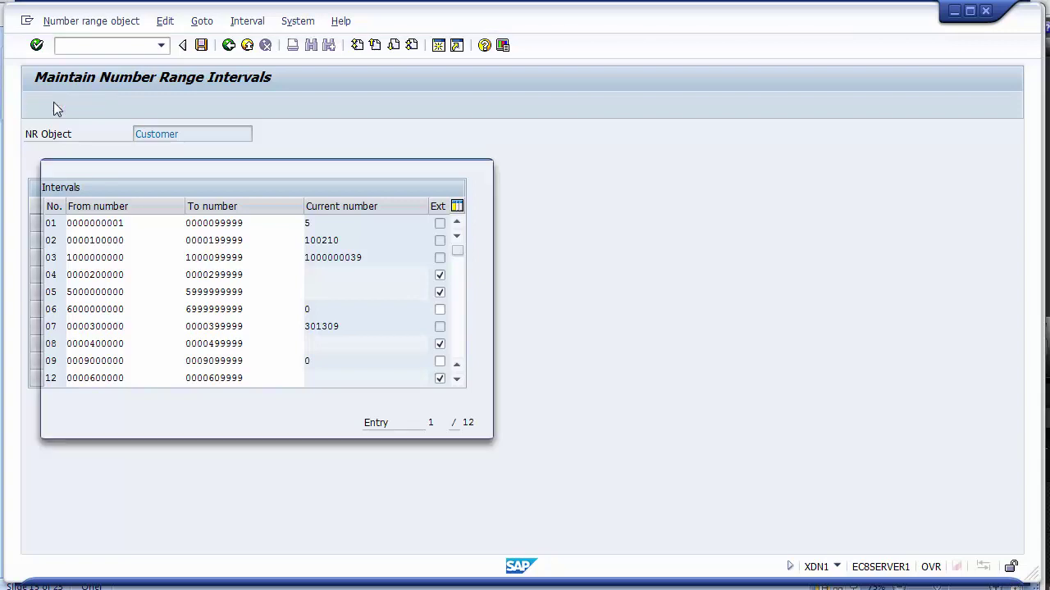
{"action": "type", "text": "10"}
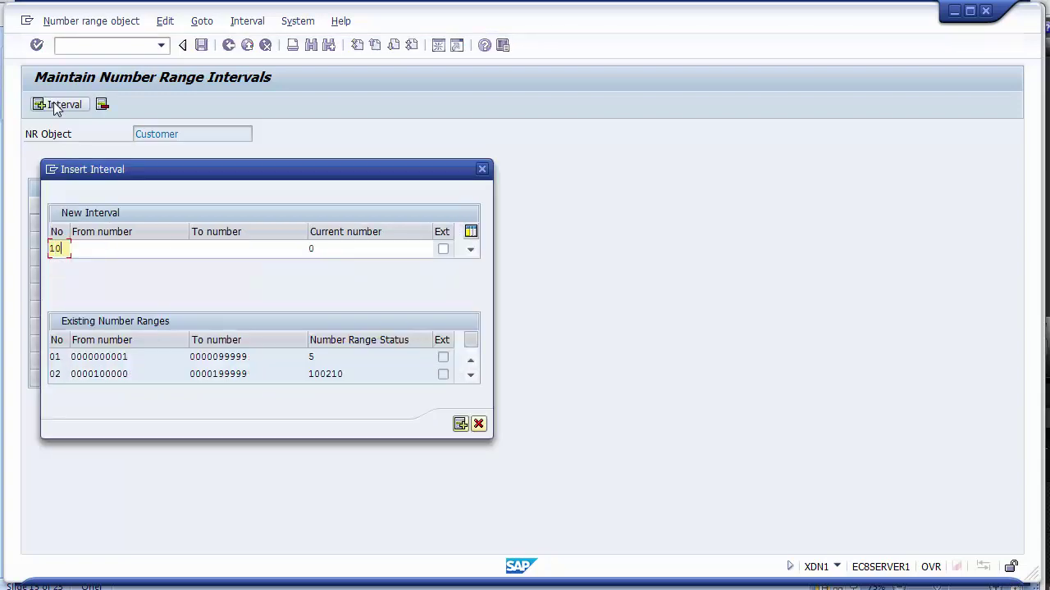
{"action": "left_click", "coordinate": [86, 249]}
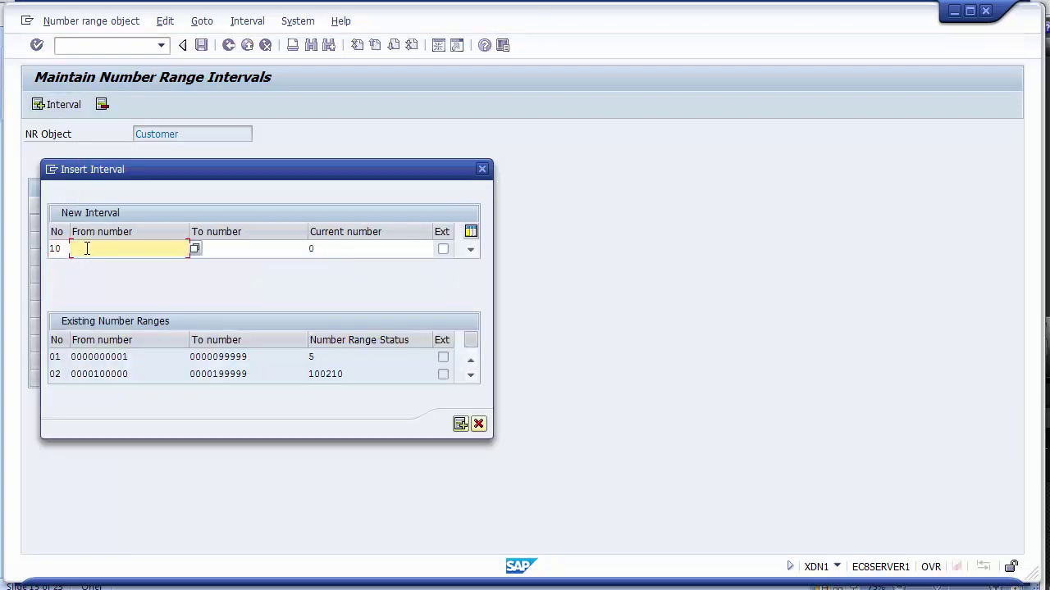
{"action": "type", "text": "1000000"}
{"action": "key", "text": "Tab"}
{"action": "type", "text": "10000"}
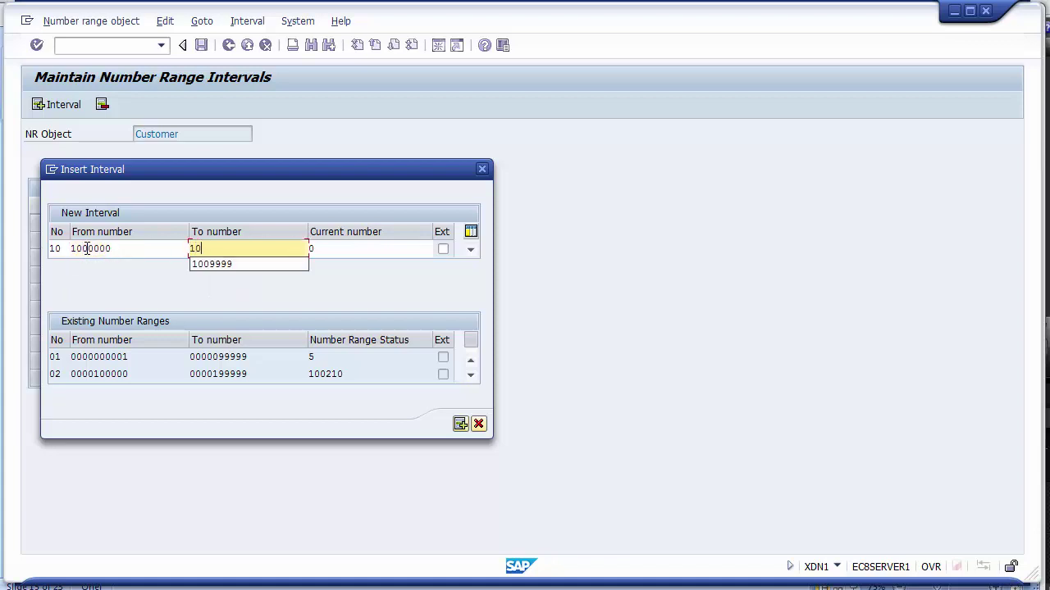
{"action": "type", "text": "99"}
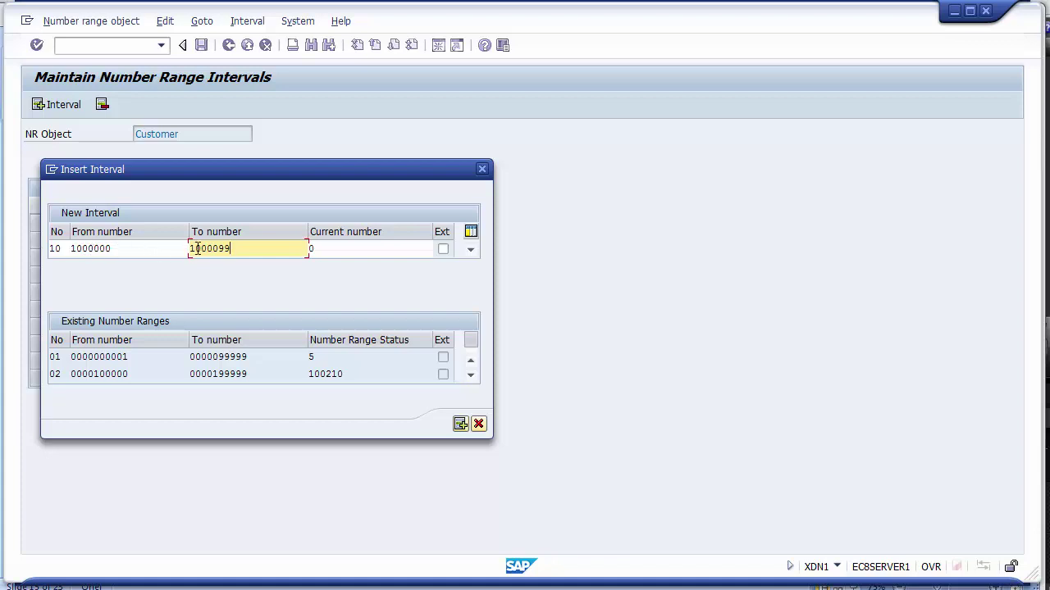
{"action": "left_click", "coordinate": [460, 424]}
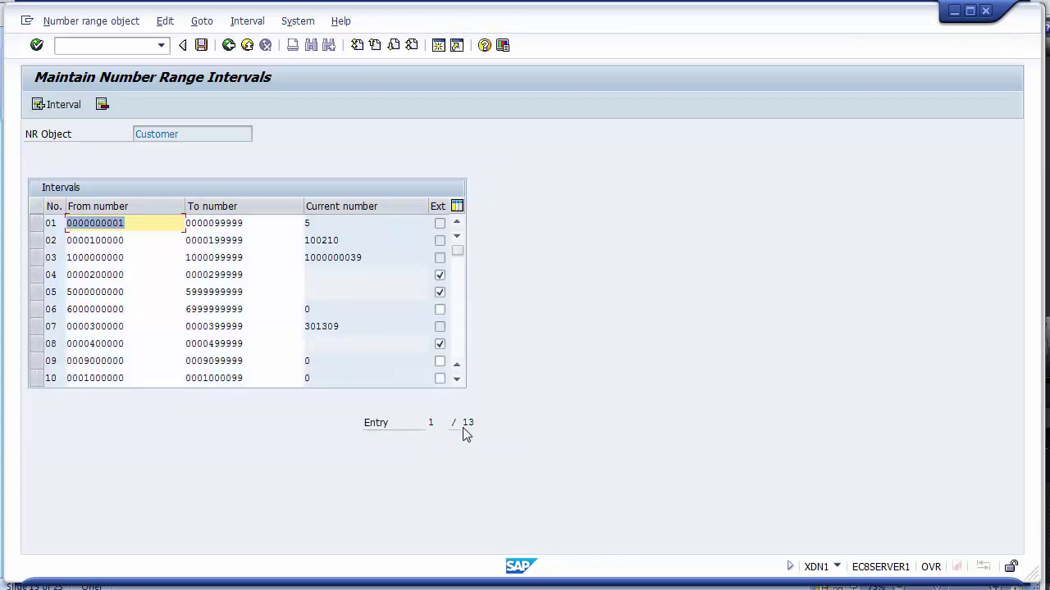
Save the new customer number range interval 10, accept the transport notice and return to the implementation guide
{"action": "left_click", "coordinate": [35, 385]}
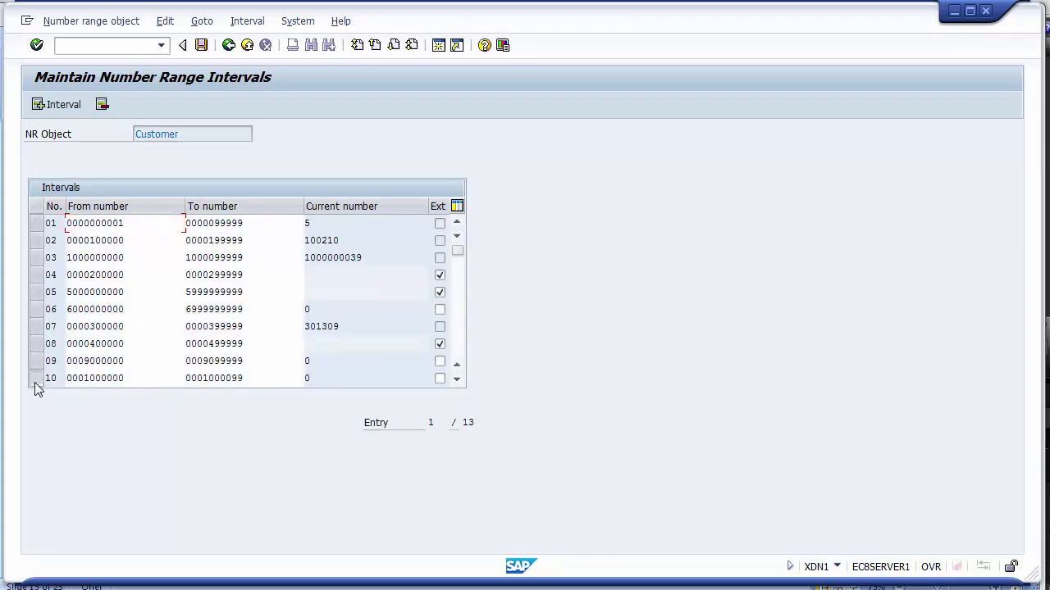
{"action": "left_click", "coordinate": [35, 382]}
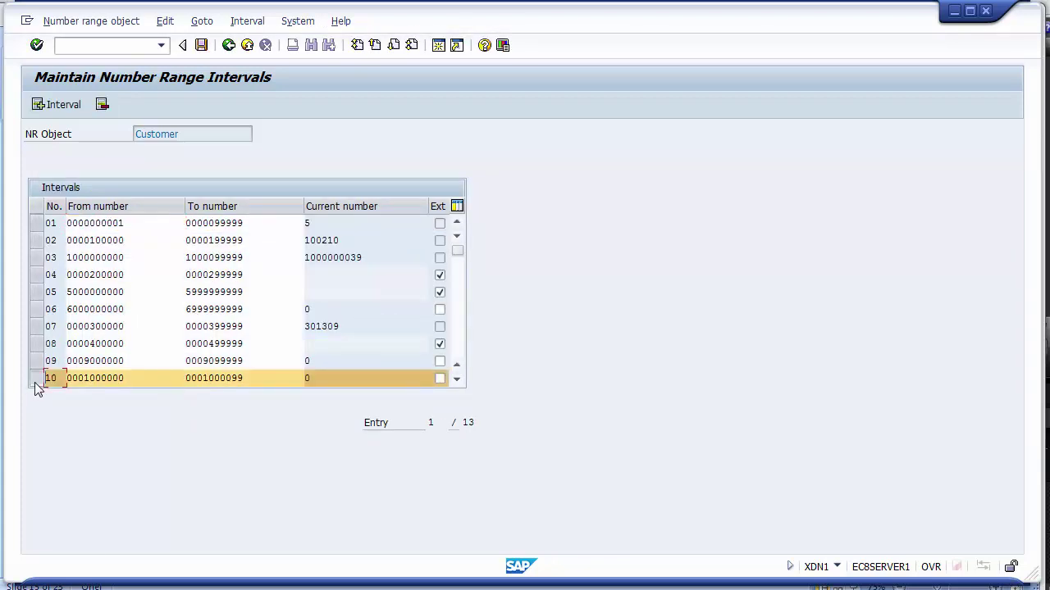
{"action": "left_click", "coordinate": [201, 46]}
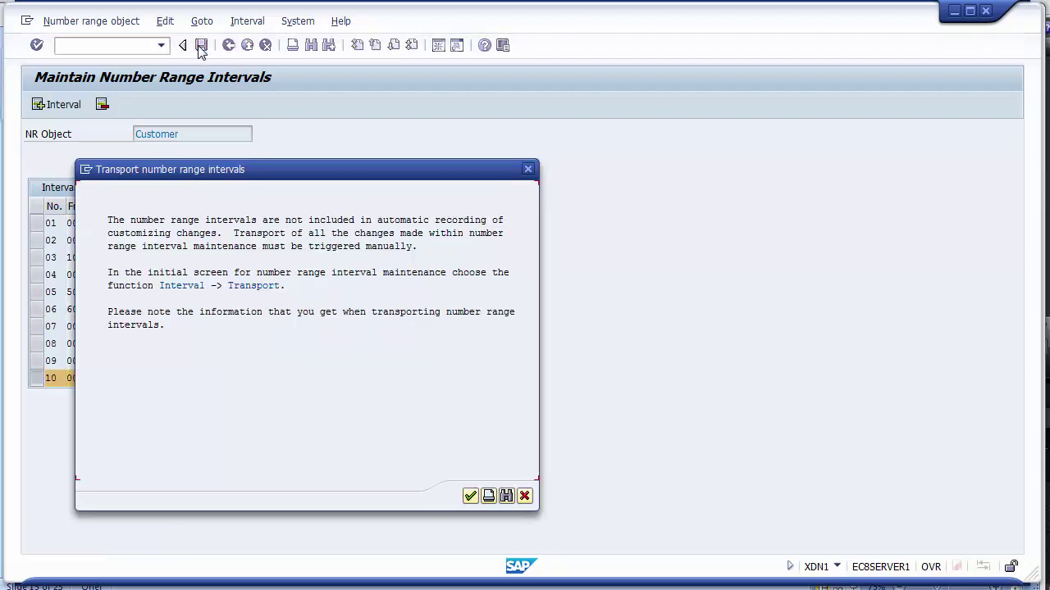
{"action": "left_click", "coordinate": [470, 497]}
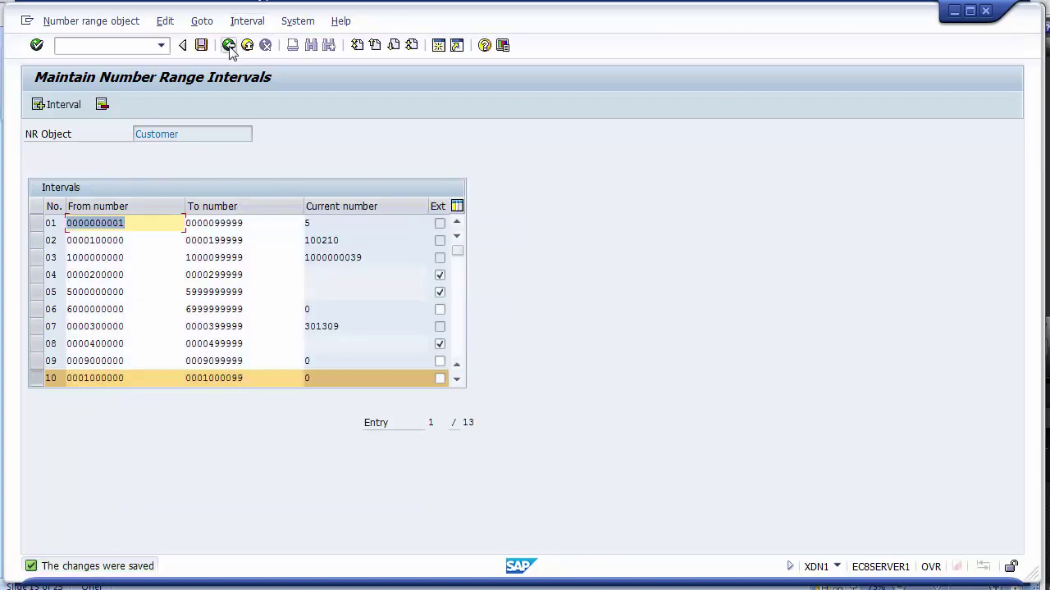
{"action": "left_click", "coordinate": [230, 45]}
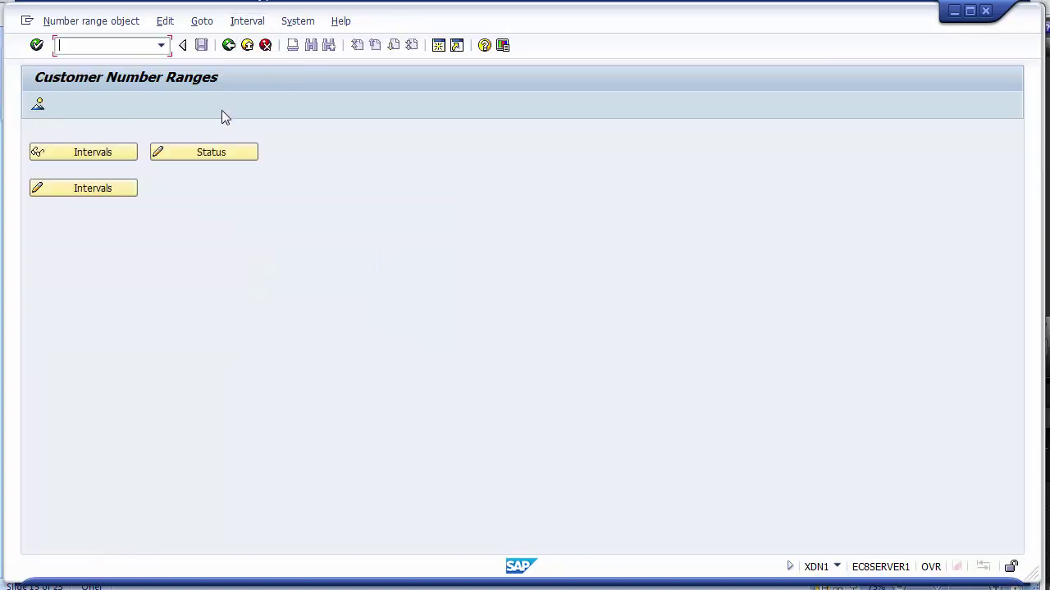
{"action": "left_click", "coordinate": [229, 46]}
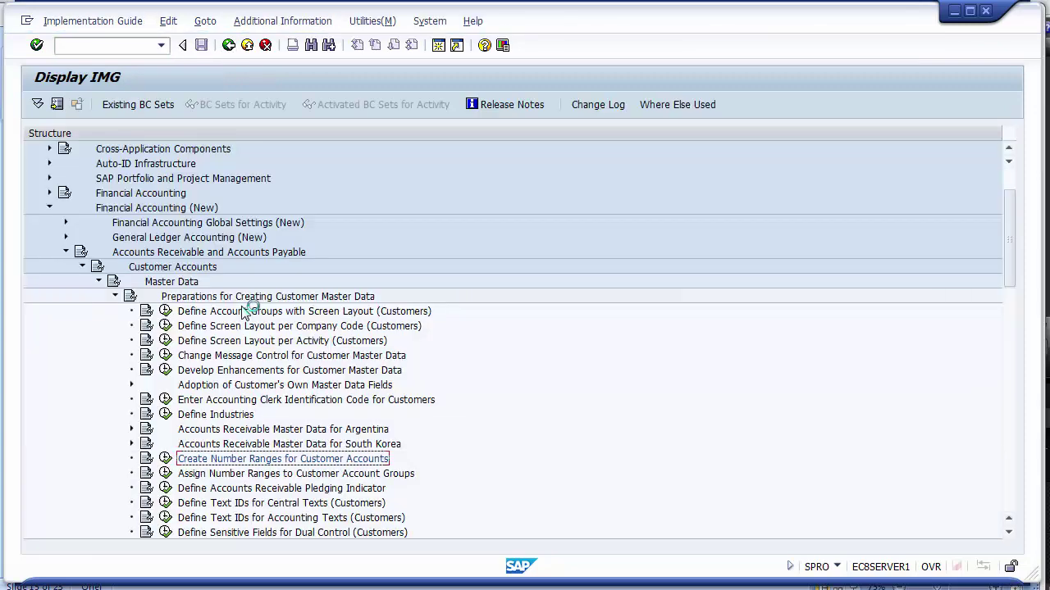
Open Assign Number Ranges to Customer Account Groups and position the list at account group FINC
{"action": "left_click", "coordinate": [166, 474]}
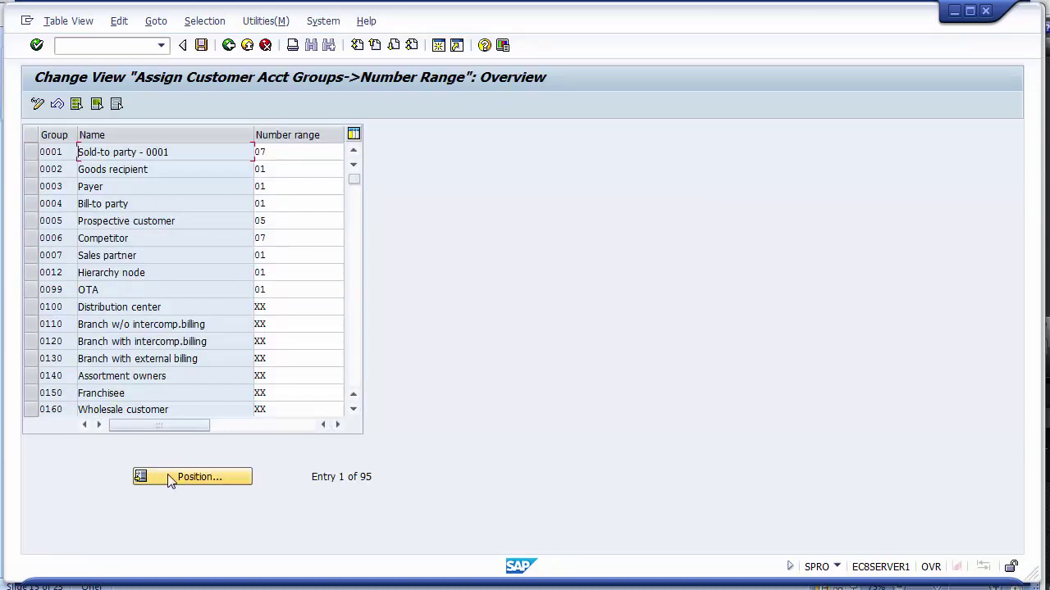
{"action": "left_click", "coordinate": [169, 479]}
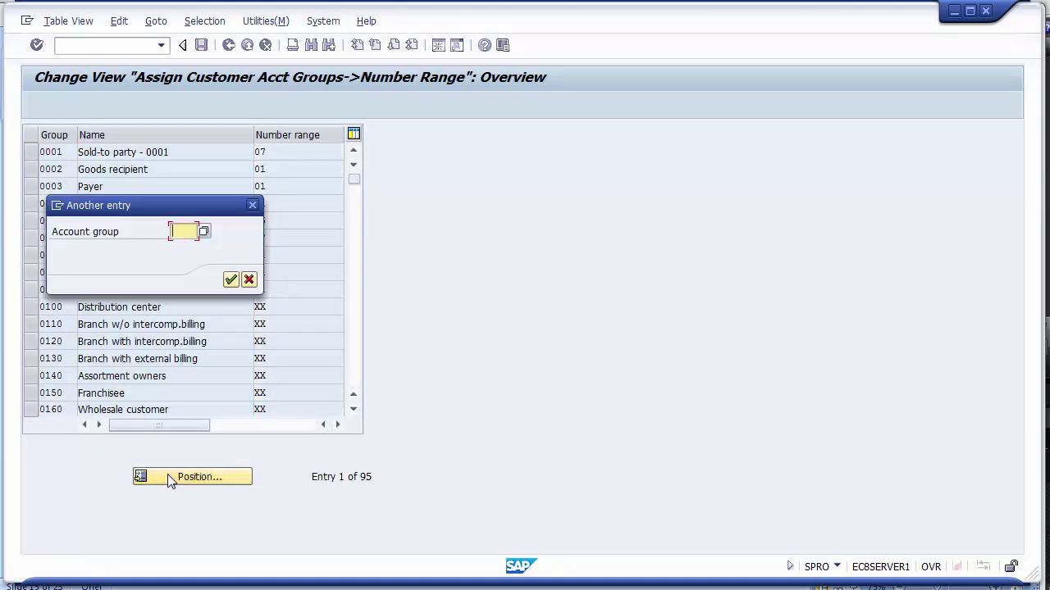
{"action": "type", "text": "f"}
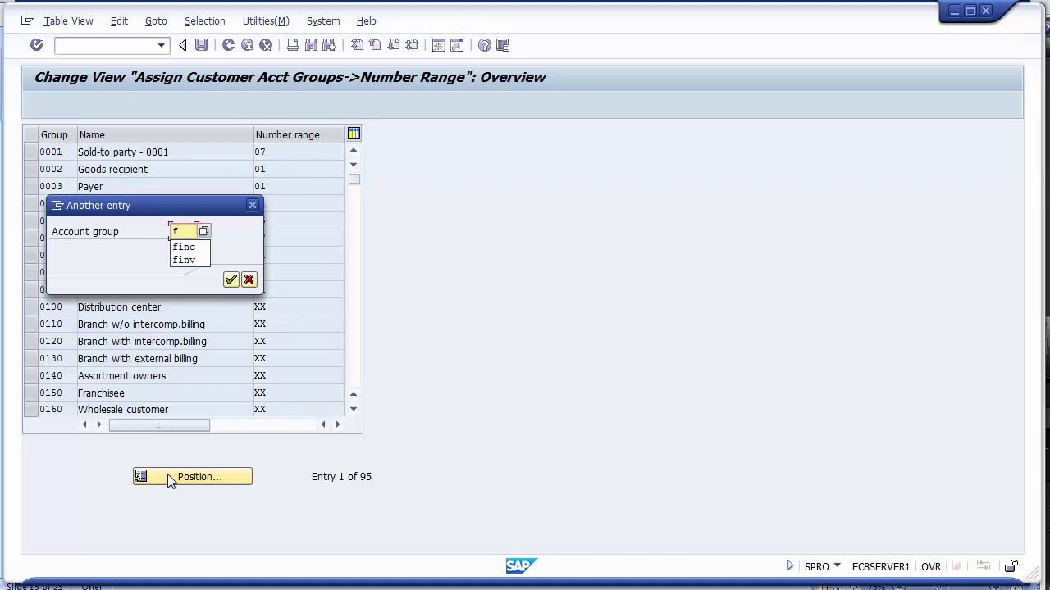
{"action": "type", "text": "inc"}
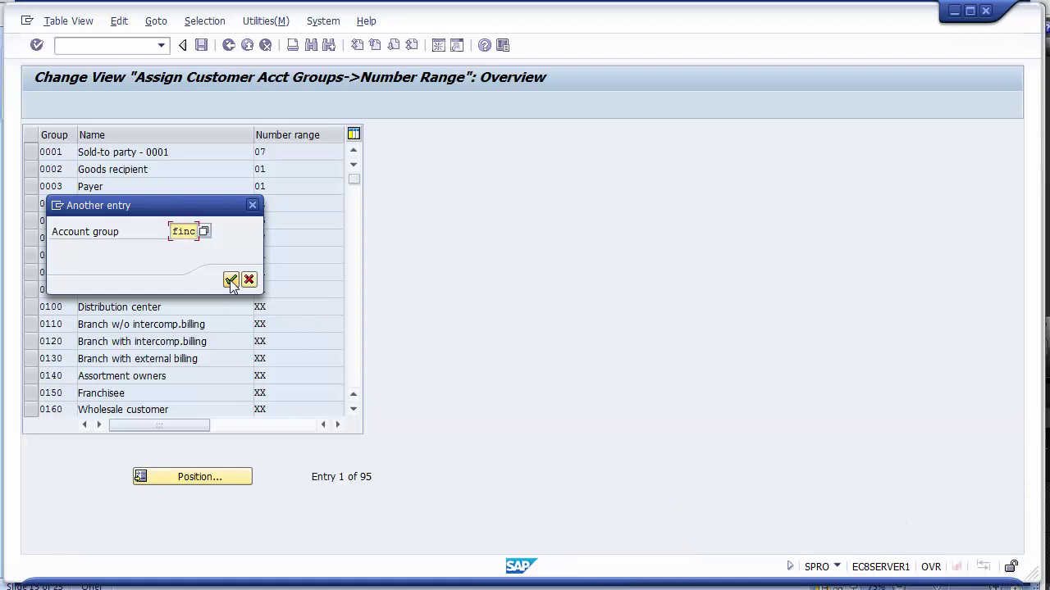
{"action": "key", "text": "F9"}
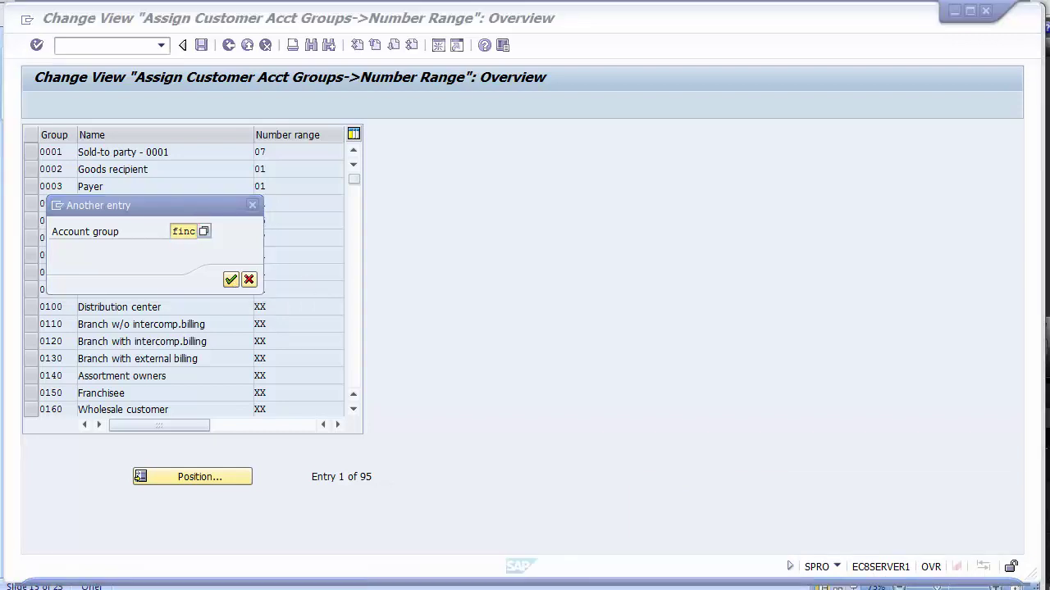
{"action": "key", "text": "F9"}
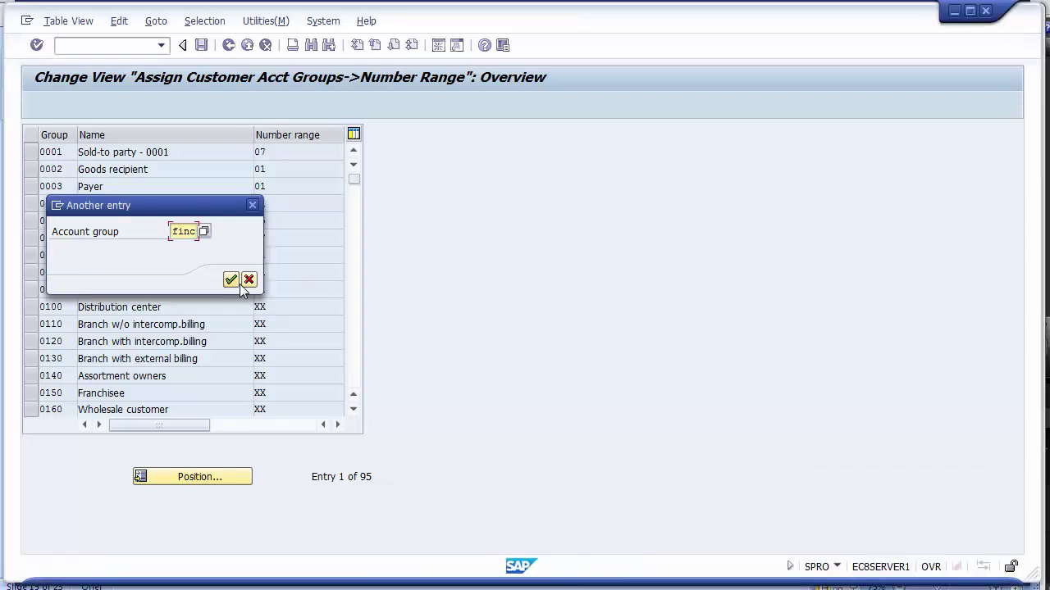
{"action": "key", "text": "Return"}
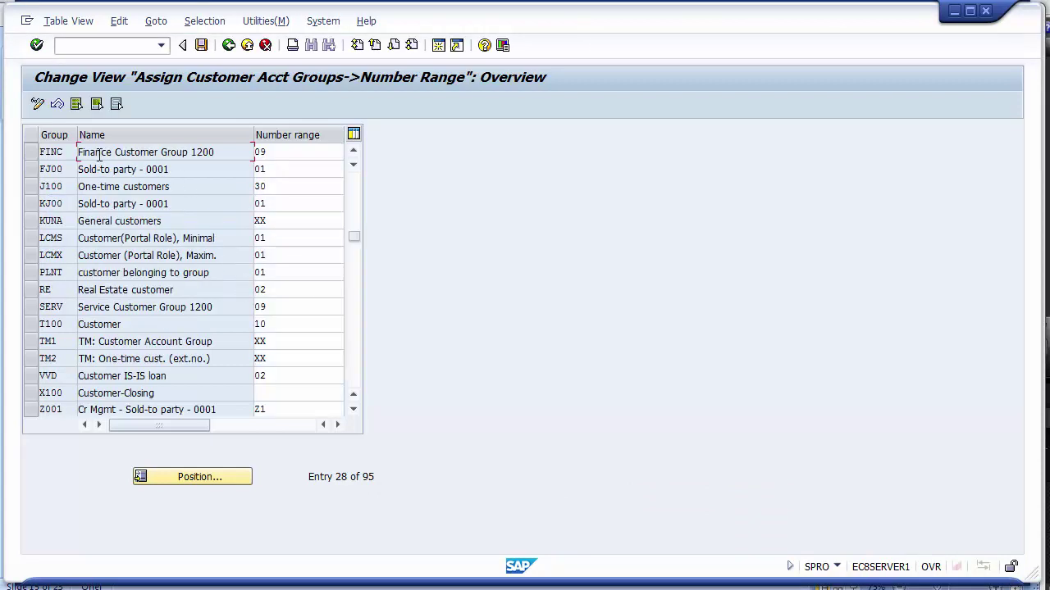
Set the number range of account group FINC to 10 and save it in the FICO Configurations customizing request
{"action": "left_click", "coordinate": [288, 153]}
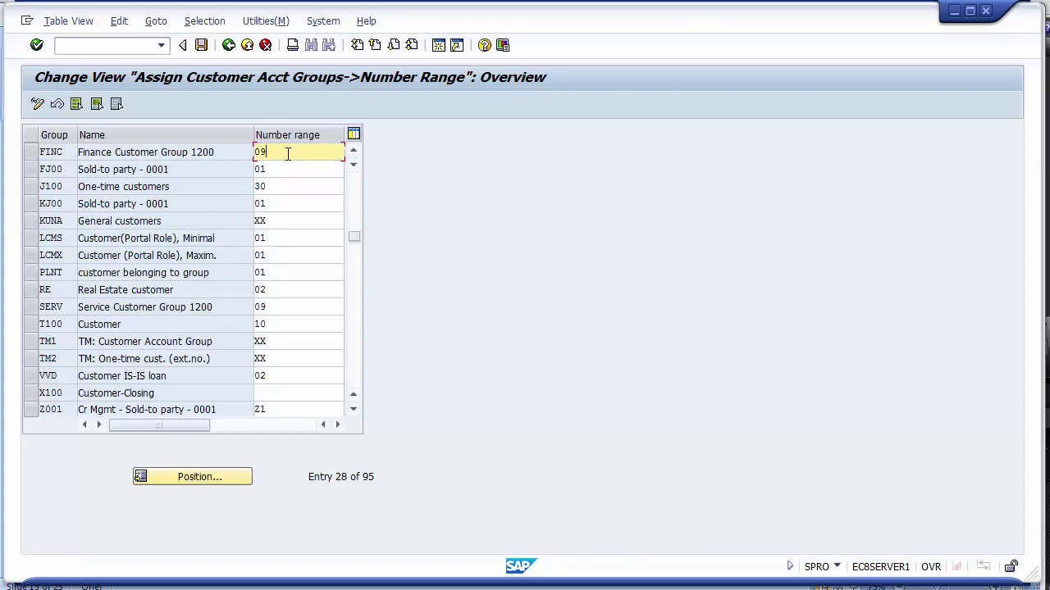
{"action": "key", "text": "BackSpace"}
{"action": "key", "text": "BackSpace"}
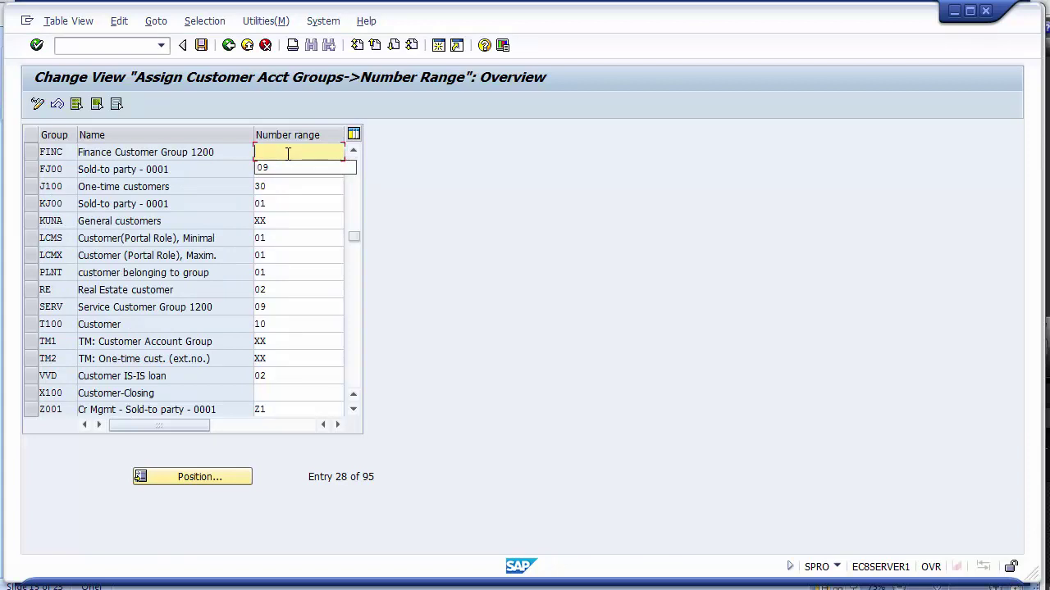
{"action": "type", "text": "10"}
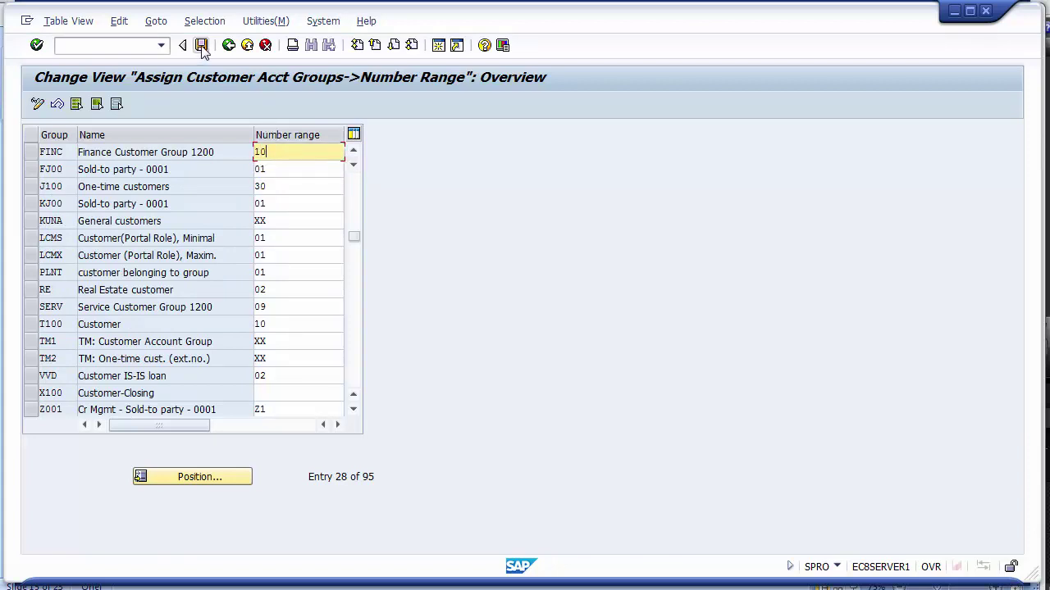
{"action": "left_click", "coordinate": [201, 46]}
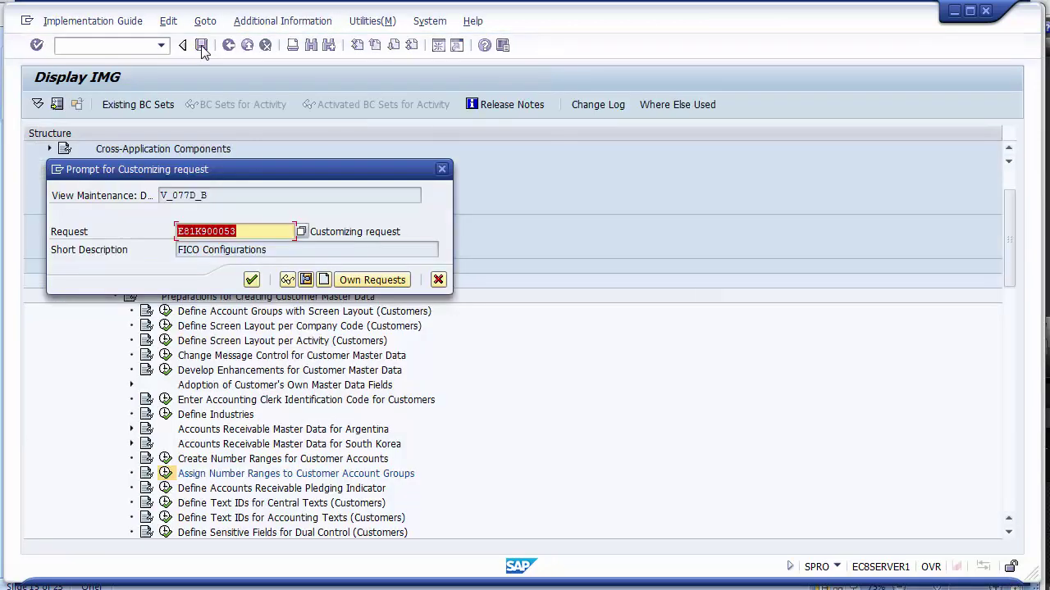
{"action": "left_click", "coordinate": [252, 280]}
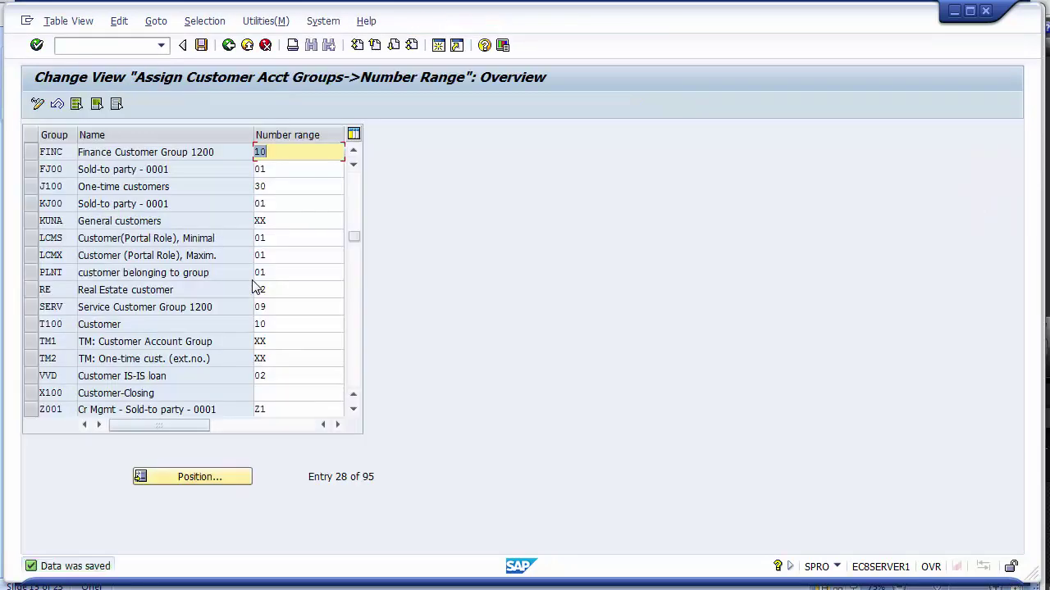
Switch to the AR presentation in PowerPoint and review the configuration steps list and the menu path for Define Customer Tolerance
{"action": "key", "text": "alt+Tab"}
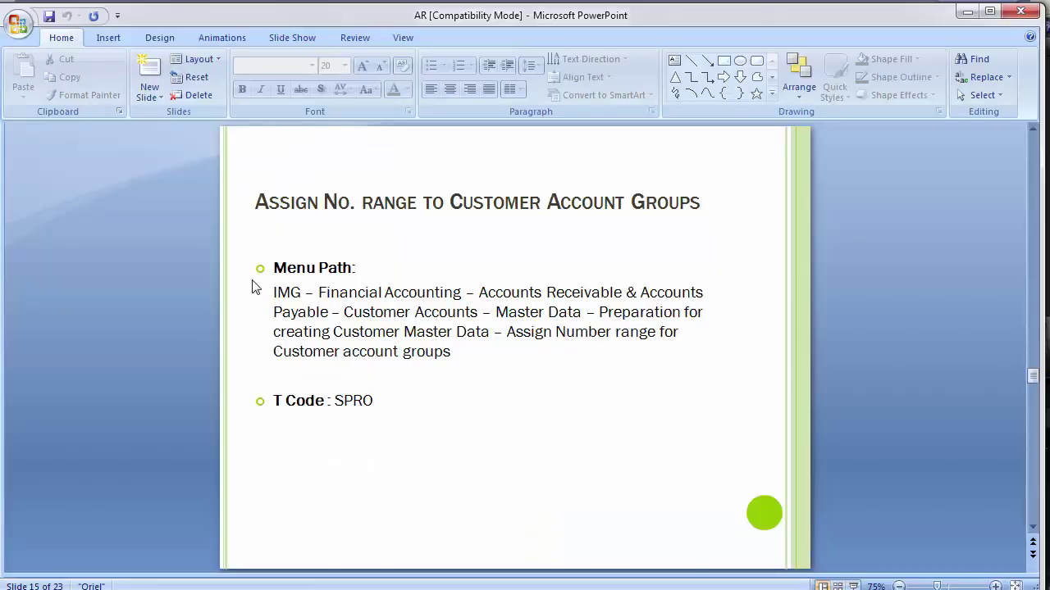
{"action": "scroll", "coordinate": [189, 300], "scroll_direction": "up", "scroll_amount": 2}
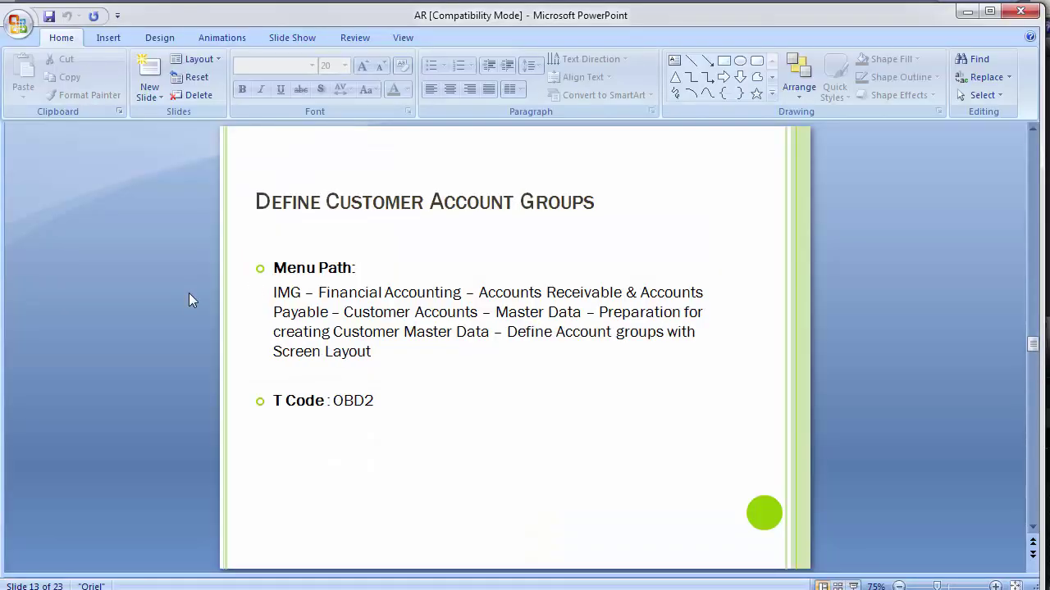
{"action": "scroll", "coordinate": [188, 299], "scroll_direction": "up", "scroll_amount": 1}
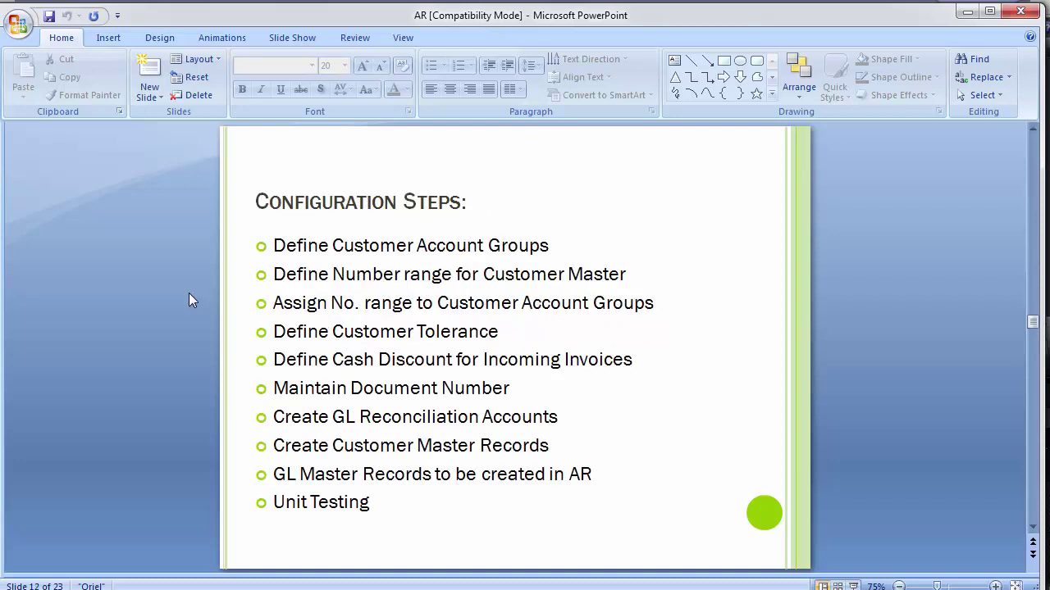
{"action": "left_click", "coordinate": [369, 246]}
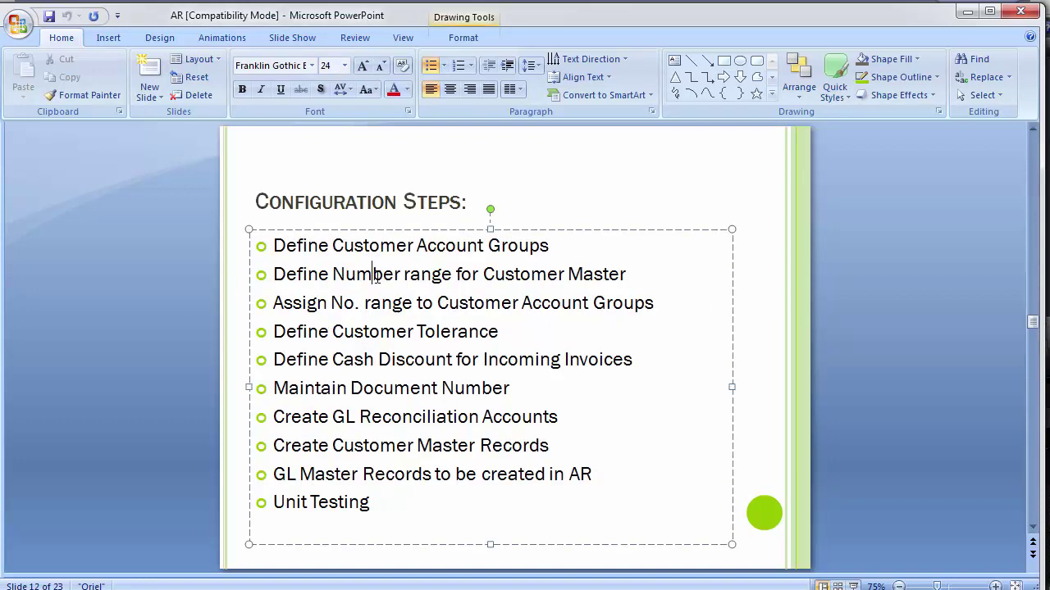
{"action": "left_click", "coordinate": [379, 330]}
{"action": "left_click", "coordinate": [154, 332]}
{"action": "scroll", "coordinate": [153, 331], "scroll_direction": "down", "scroll_amount": 2}
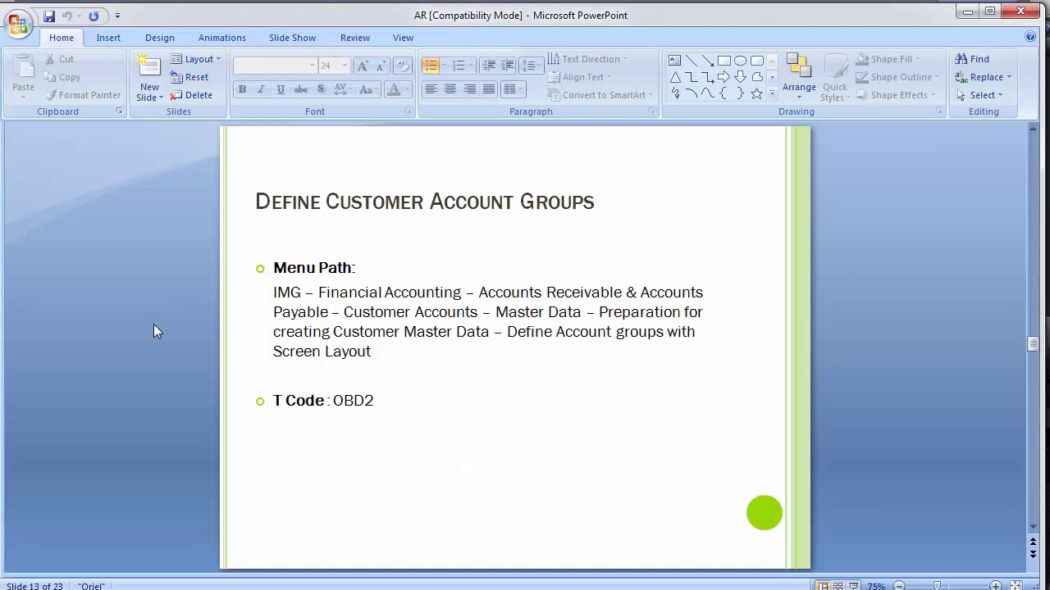
{"action": "scroll", "coordinate": [154, 325], "scroll_direction": "down", "scroll_amount": 1}
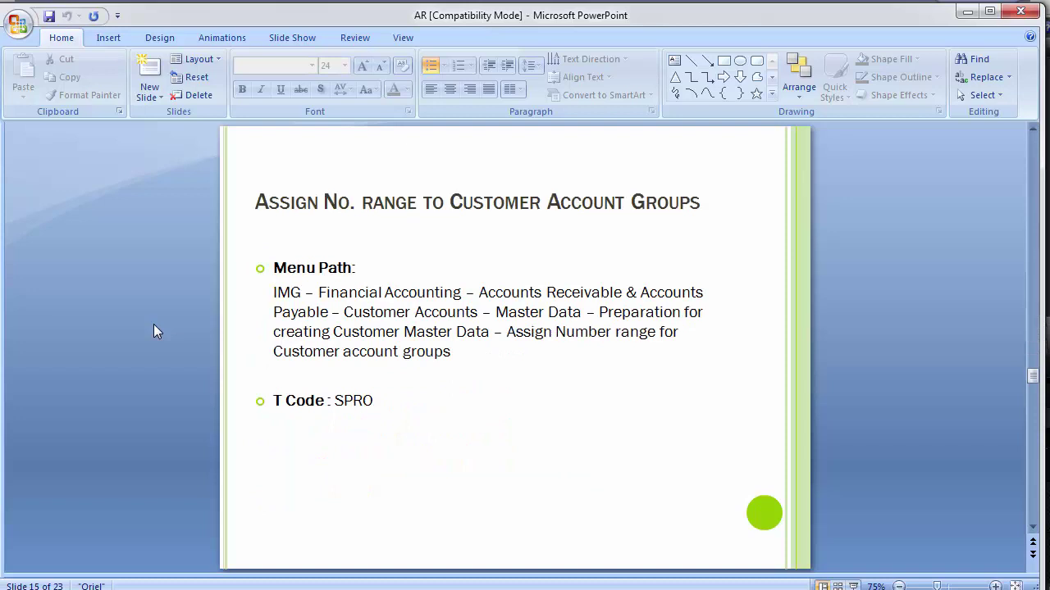
{"action": "scroll", "coordinate": [153, 325], "scroll_direction": "down", "scroll_amount": 1}
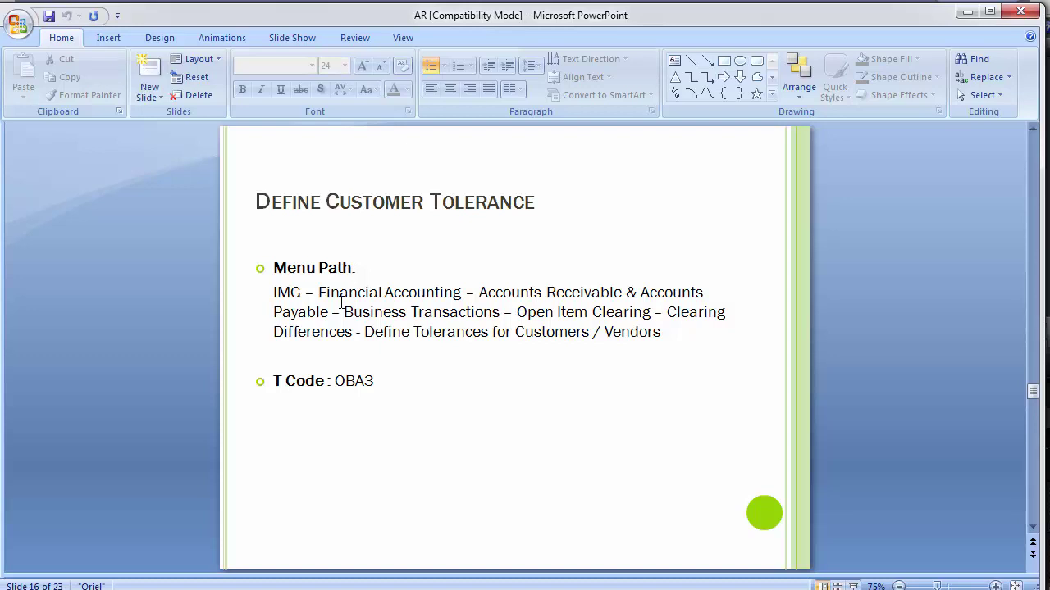
Switch back to SAP, leave the number range assignment view and collapse Master Data under Customer Accounts in the implementation guide
{"action": "key", "text": "alt+Tab"}
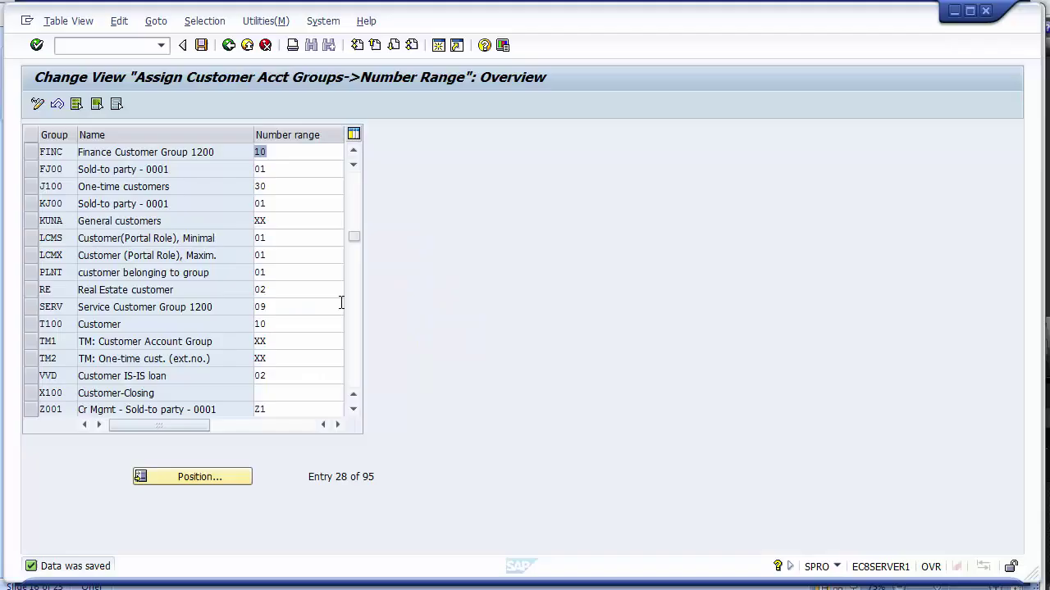
{"action": "left_click", "coordinate": [228, 45]}
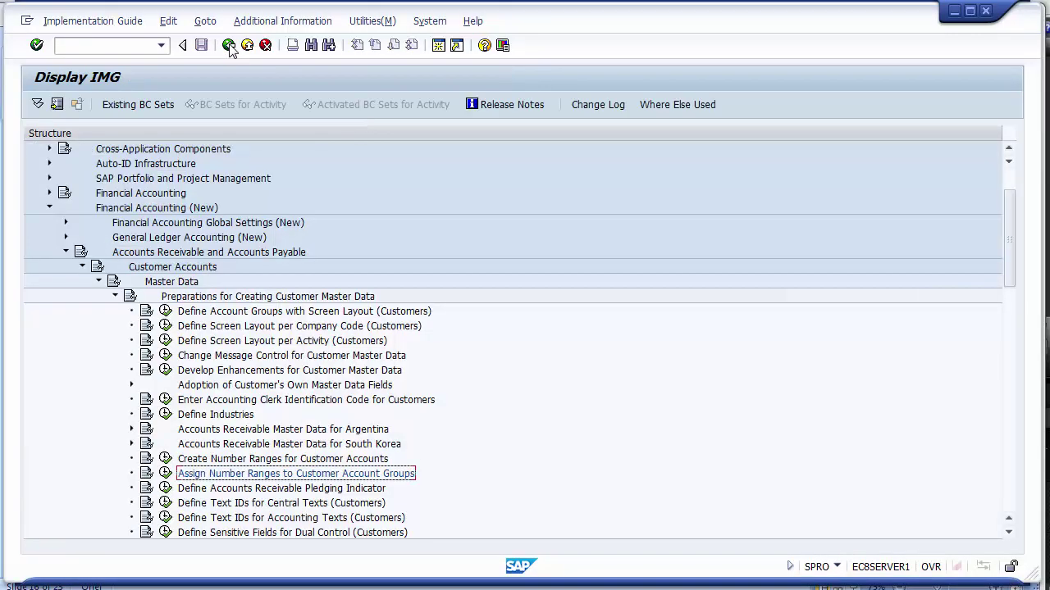
{"action": "left_click", "coordinate": [98, 283]}
Following the customer tolerance menu path in the presentation, collapse Customer Accounts and expand Business Transactions in the SAP implementation guide
{"action": "key", "text": "alt+Tab"}
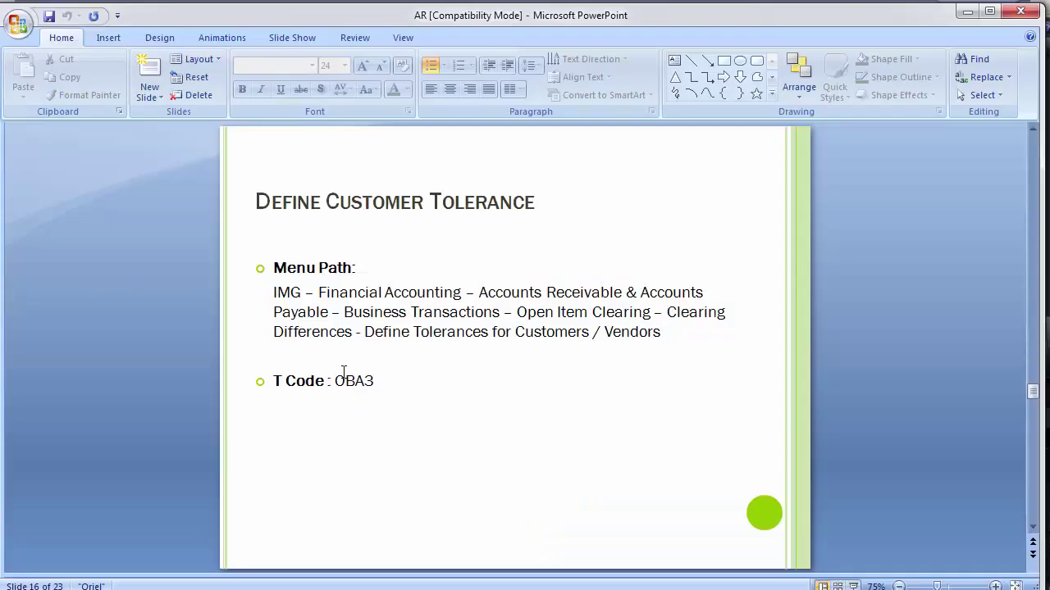
{"action": "left_click", "coordinate": [405, 312]}
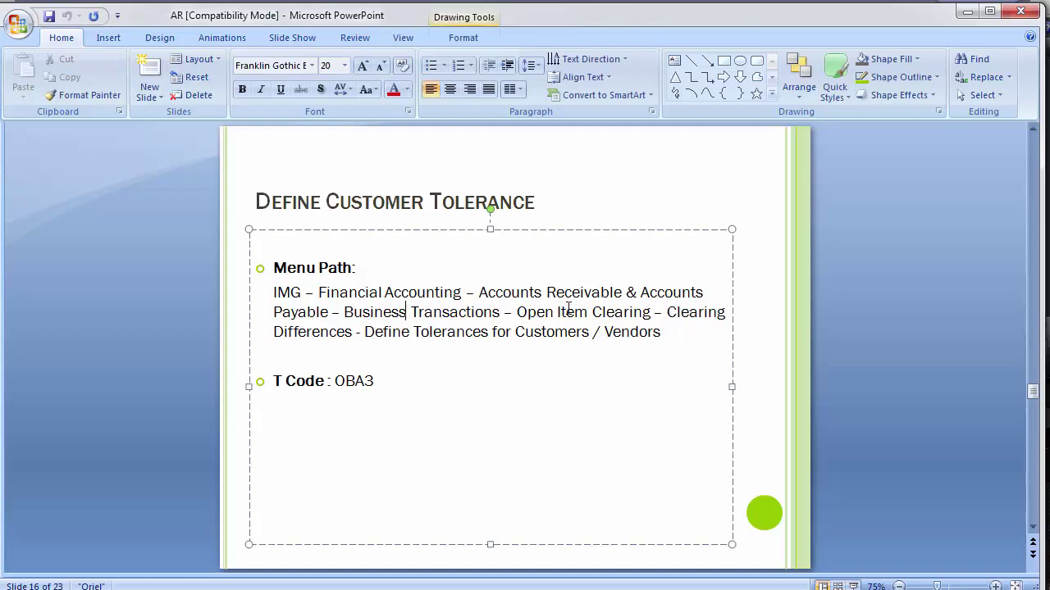
{"action": "left_click", "coordinate": [144, 327]}
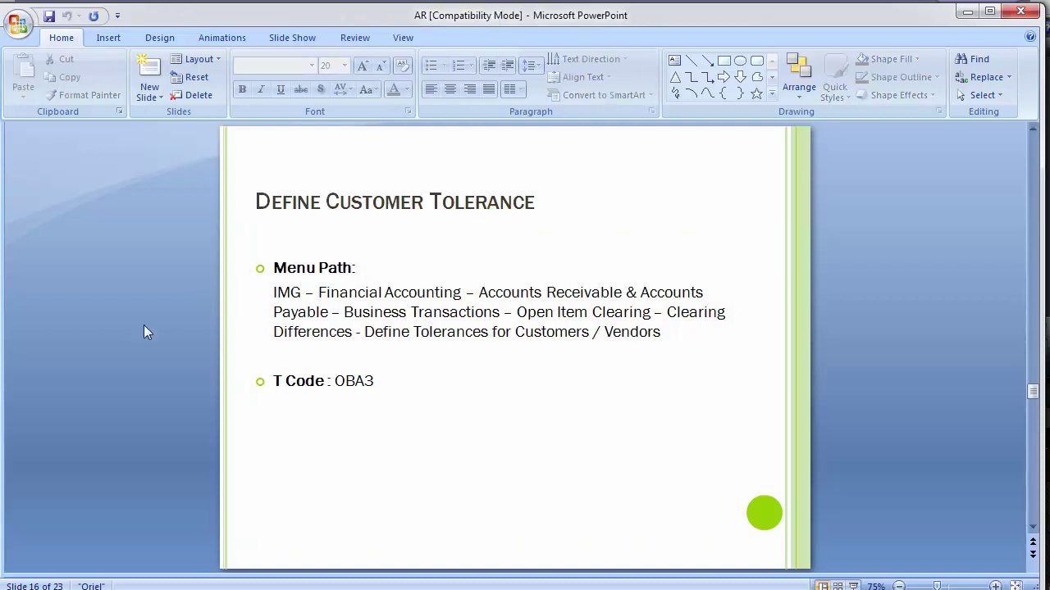
{"action": "key", "text": "alt+Tab"}
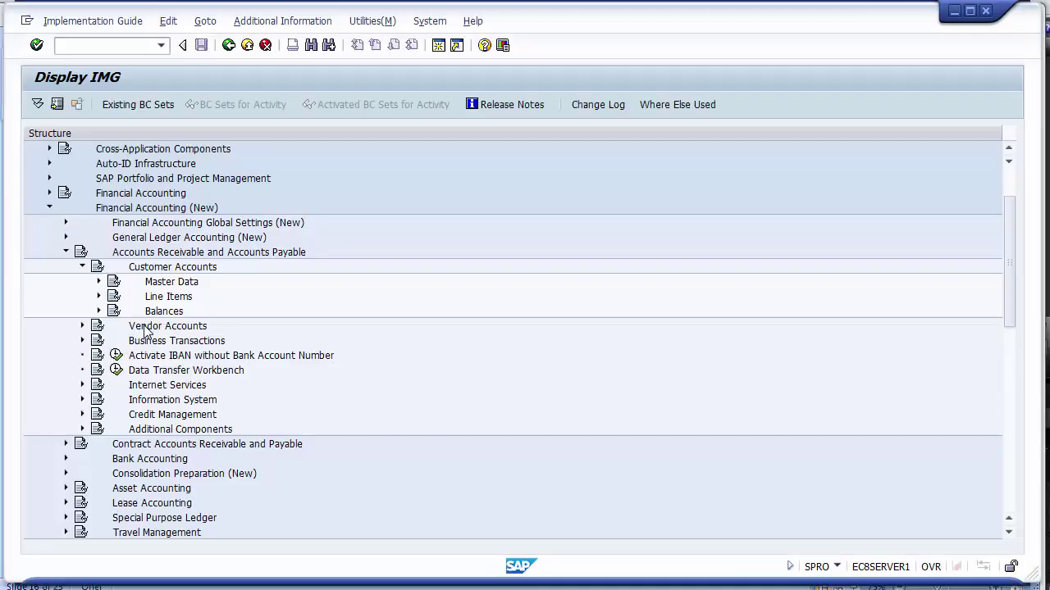
{"action": "left_click", "coordinate": [82, 266]}
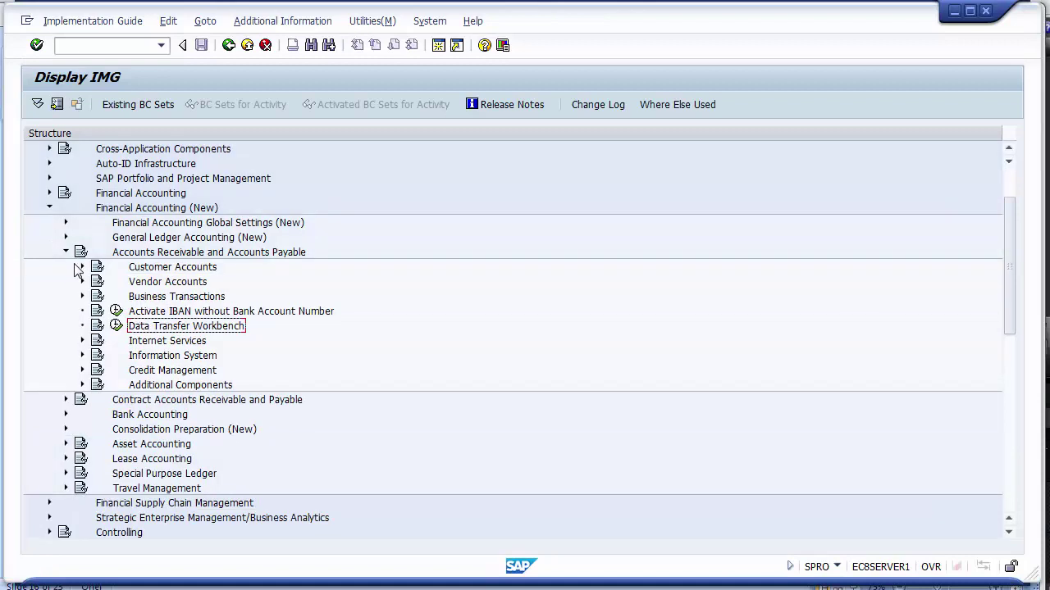
{"action": "left_click", "coordinate": [82, 296]}
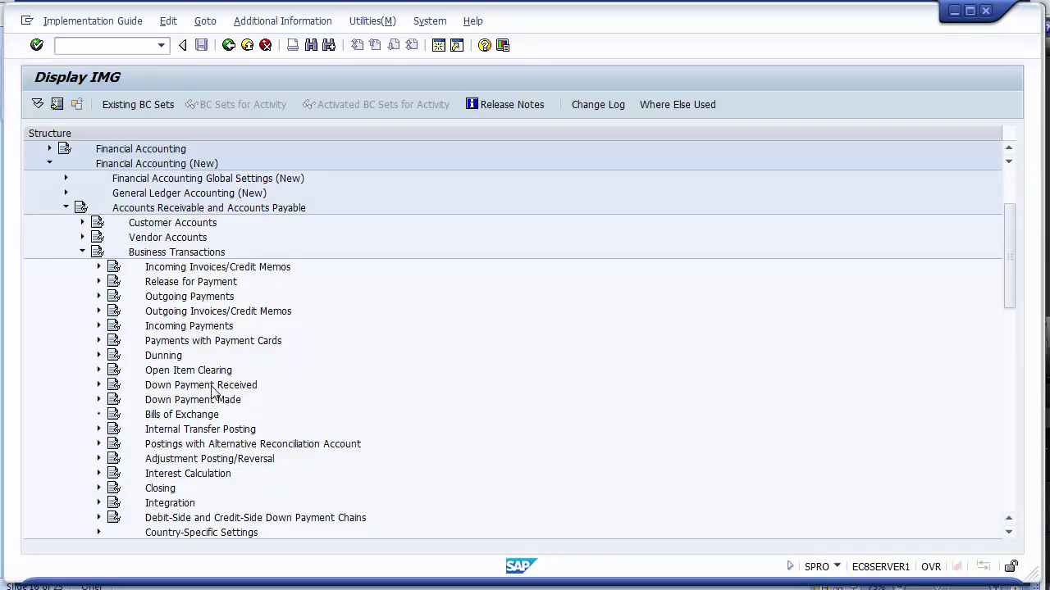
{"action": "key", "text": "alt+Tab"}
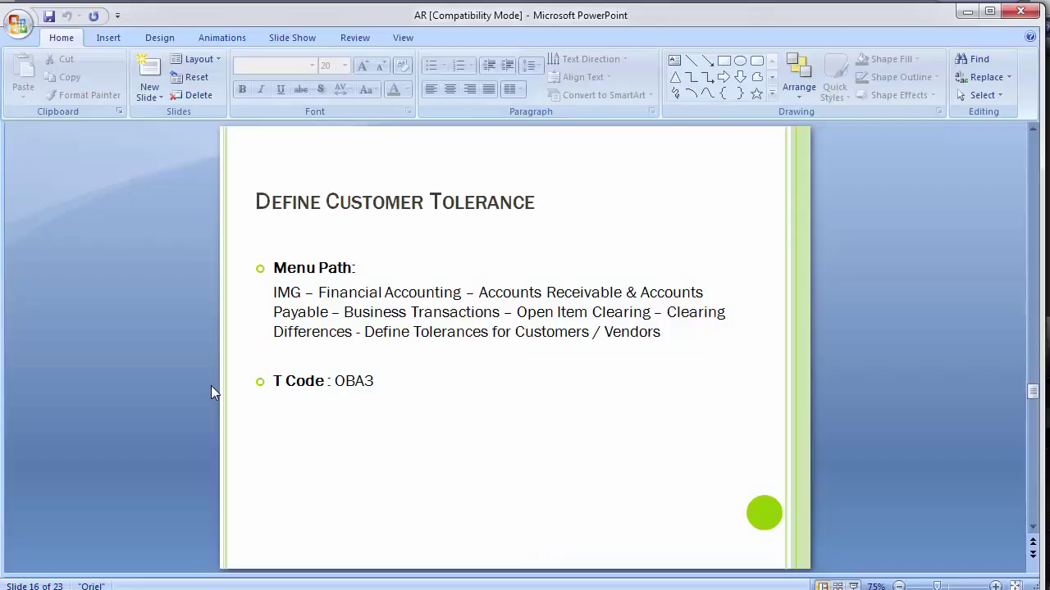
{"action": "key", "text": "alt+Tab"}
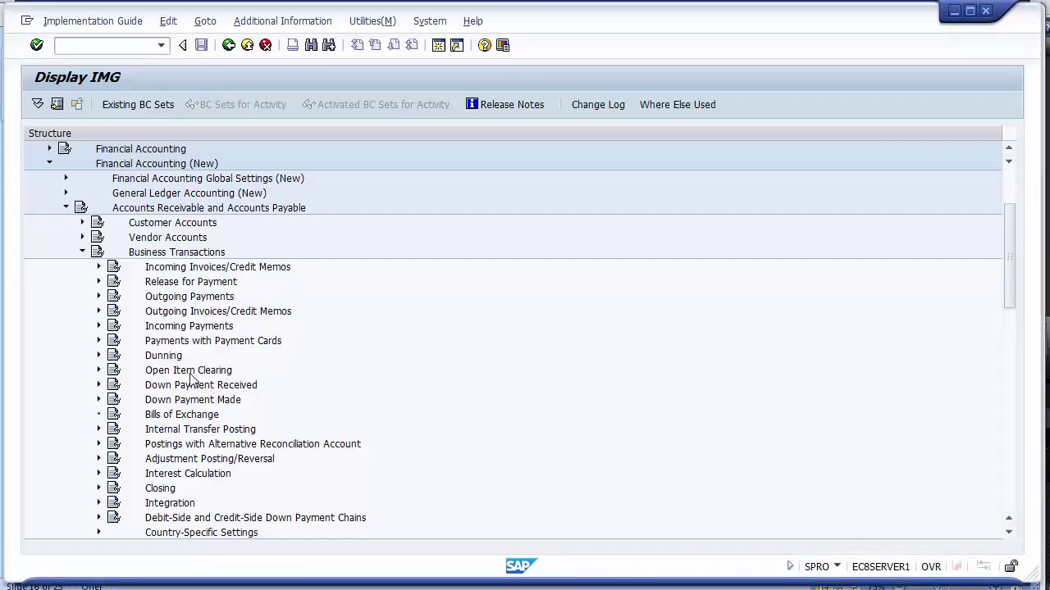
Open Define Tolerances for Customers/Vendors under Open Item Clearing, Clearing Differences in the implementation guide
{"action": "left_click", "coordinate": [99, 371]}
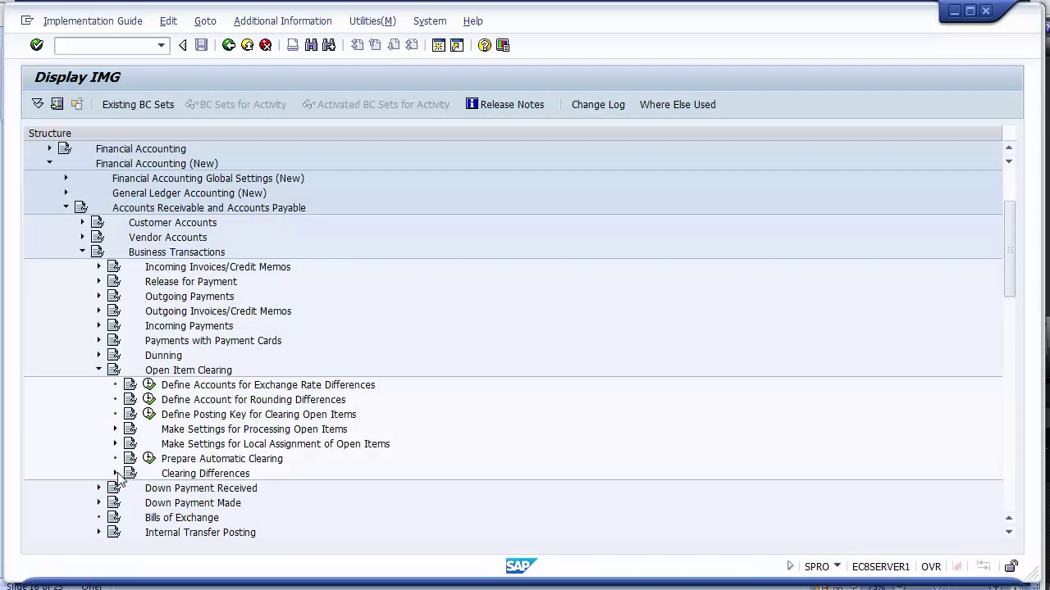
{"action": "left_click", "coordinate": [115, 474]}
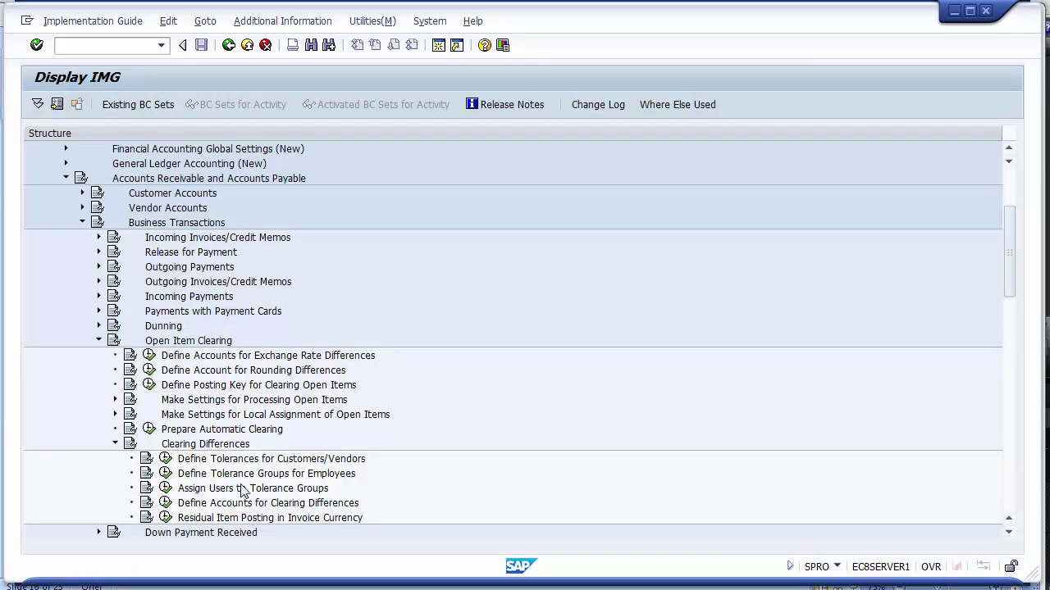
{"action": "left_click", "coordinate": [259, 461]}
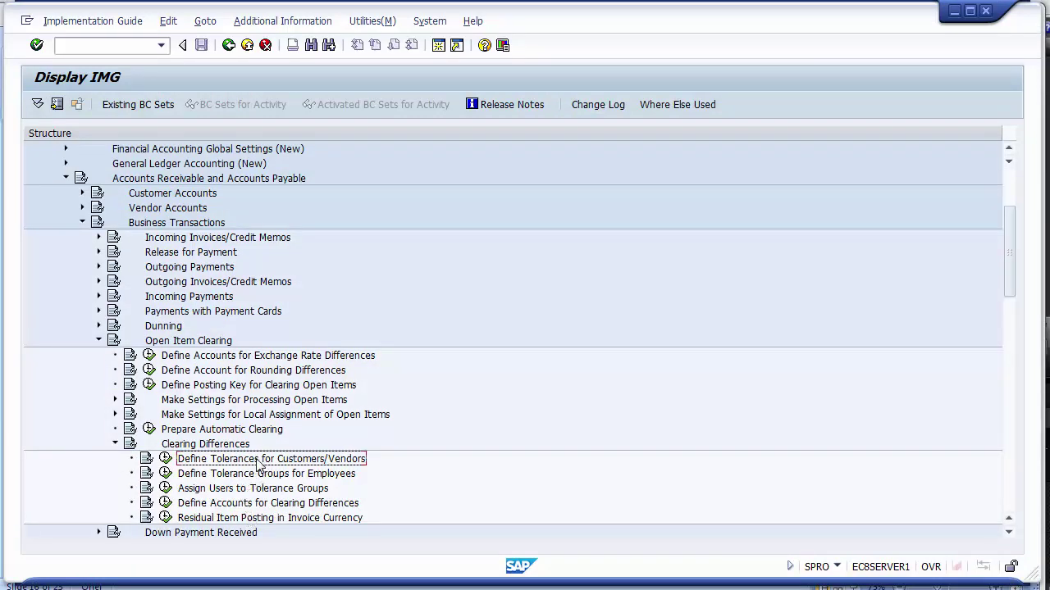
{"action": "left_click", "coordinate": [165, 465]}
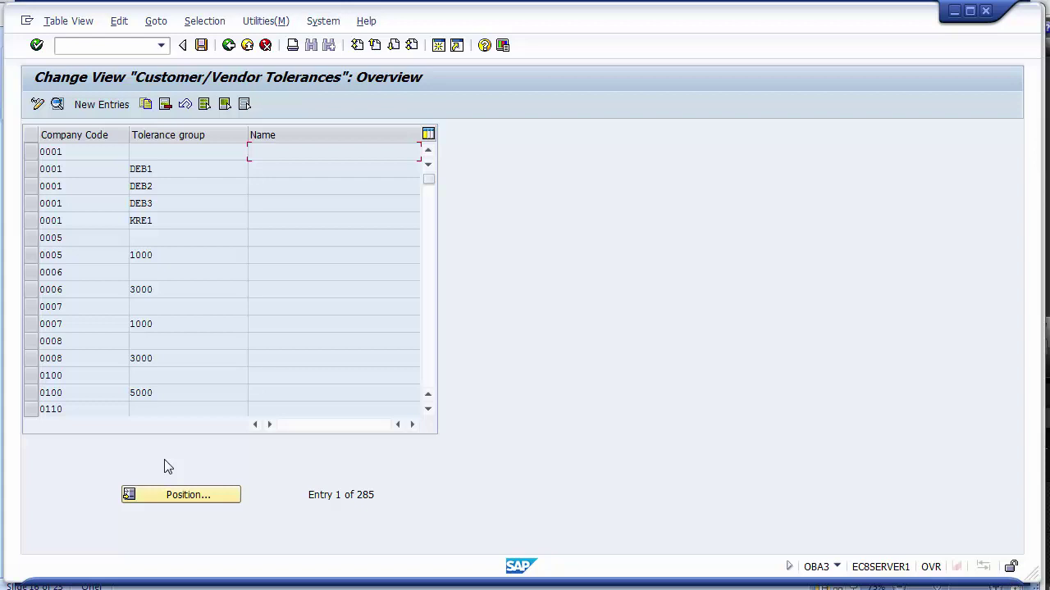
Position the customer/vendor tolerances list at company code 1200 and open the details of its entry with the blank tolerance group
{"action": "left_click", "coordinate": [186, 494]}
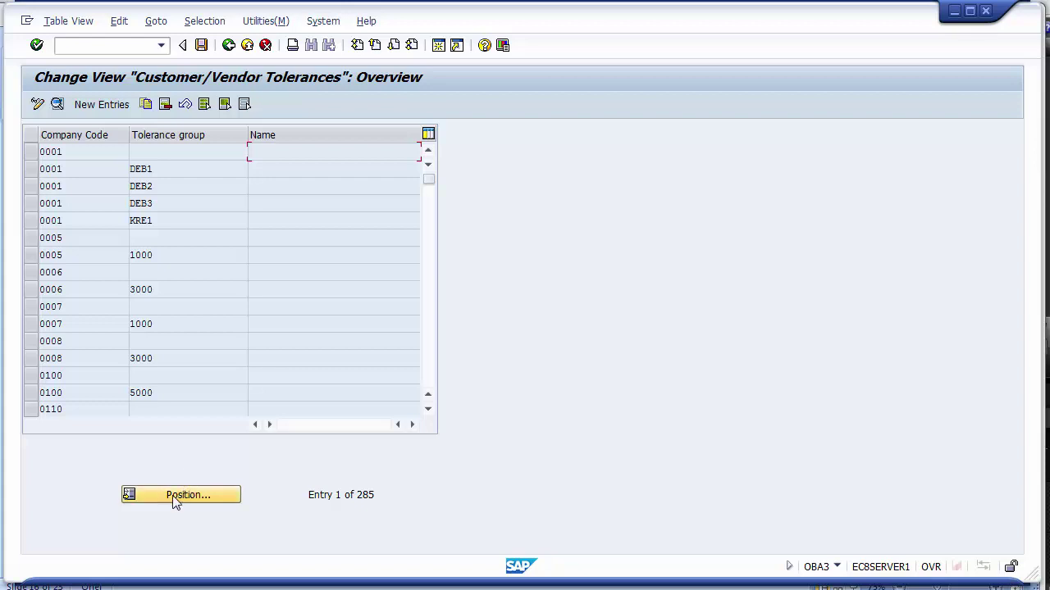
{"action": "type", "text": "1200"}
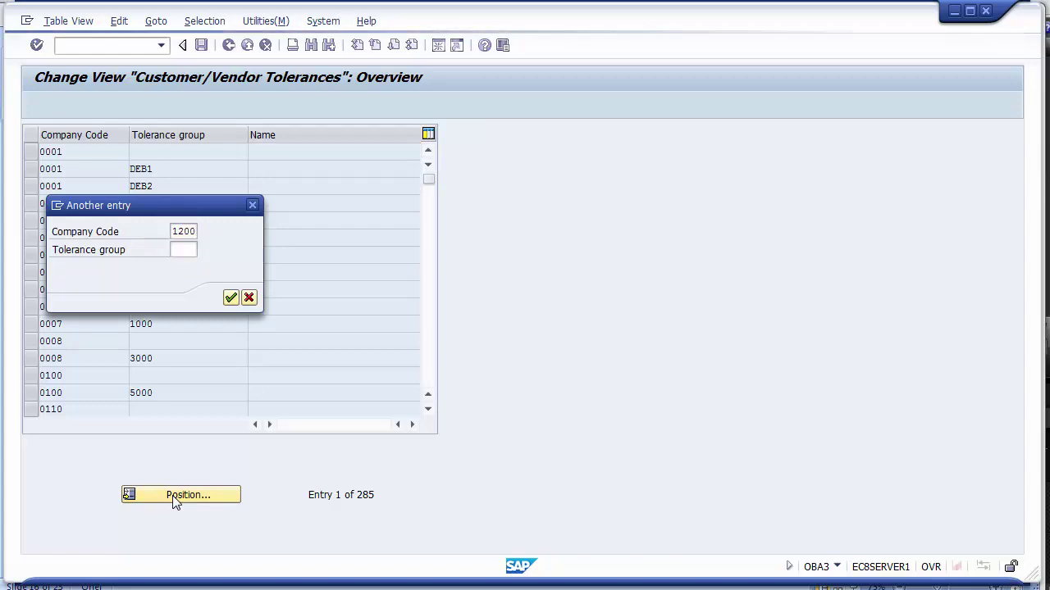
{"action": "key", "text": "Return"}
{"action": "left_click", "coordinate": [86, 153]}
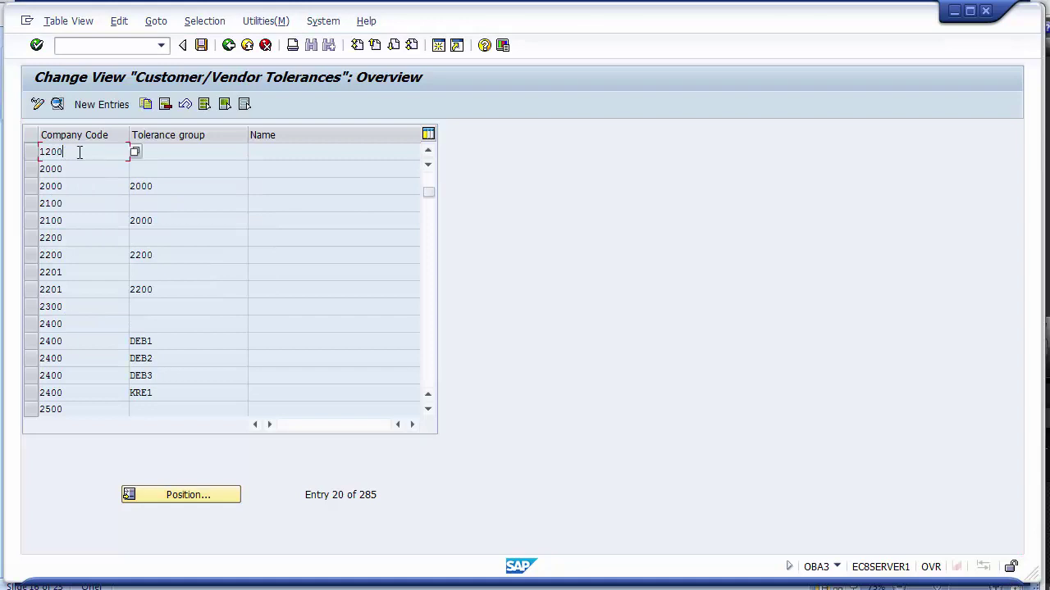
{"action": "left_click", "coordinate": [161, 156]}
{"action": "double_click", "coordinate": [55, 152]}
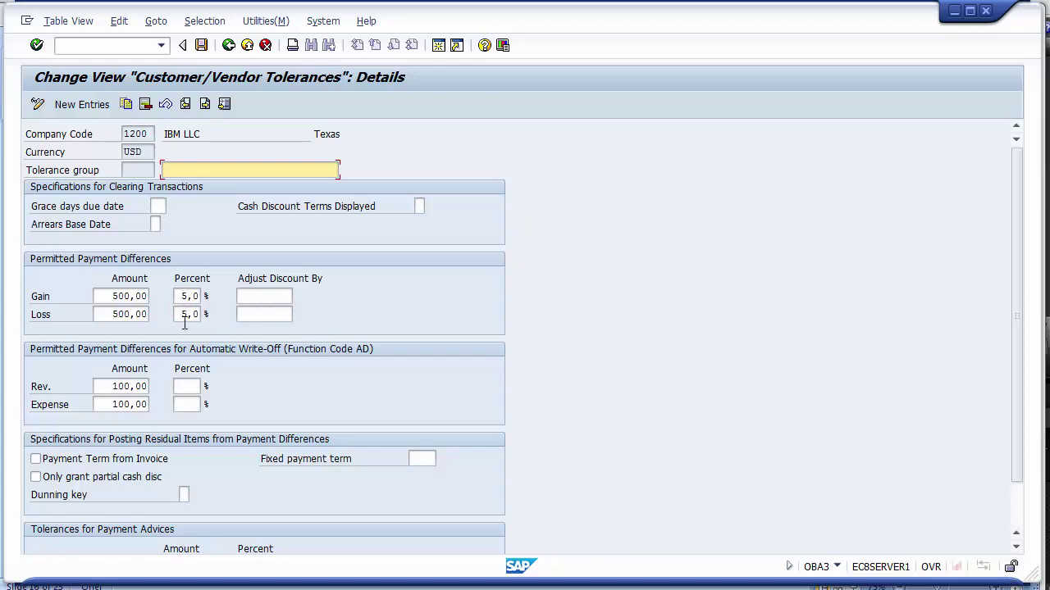
Review the automatic write-off amounts and percentages for company code 1200 and save the tolerance settings
{"action": "left_click", "coordinate": [137, 386]}
{"action": "left_click", "coordinate": [134, 406]}
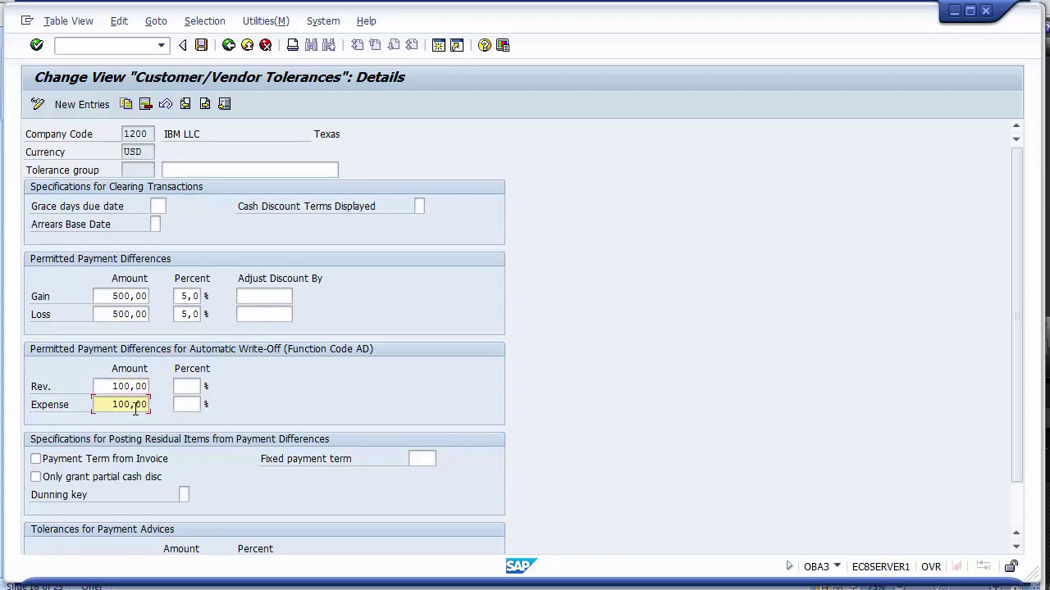
{"action": "left_click", "coordinate": [190, 386]}
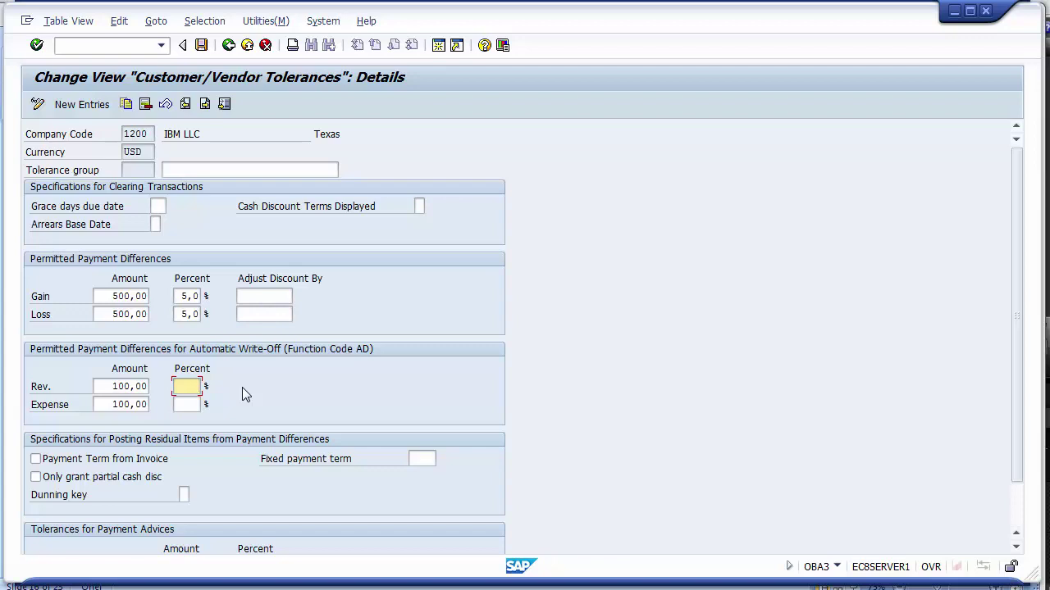
{"action": "left_click", "coordinate": [188, 405]}
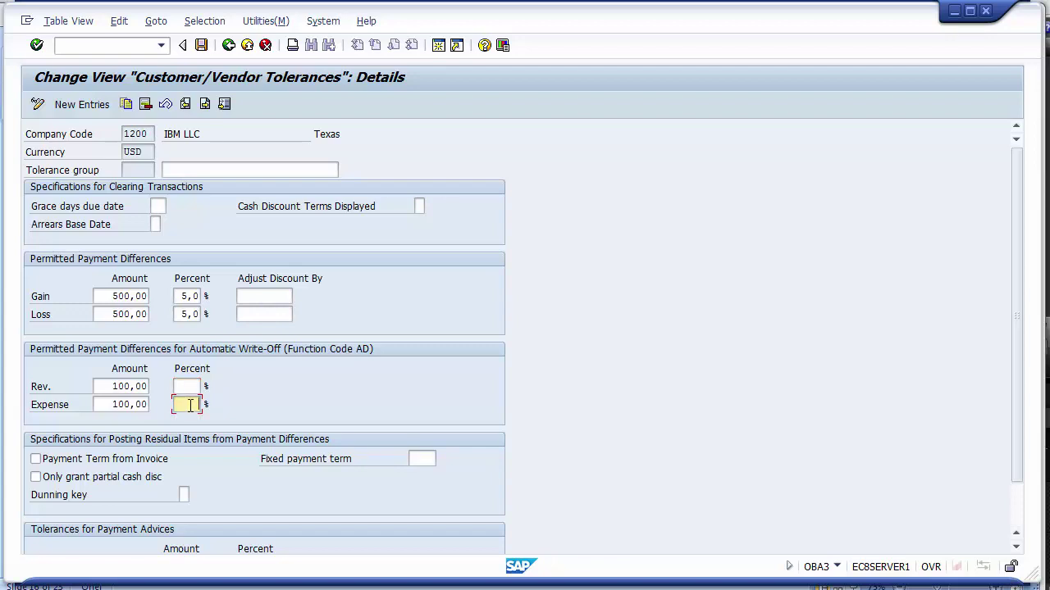
{"action": "scroll", "coordinate": [189, 405], "scroll_direction": "down", "scroll_amount": 1}
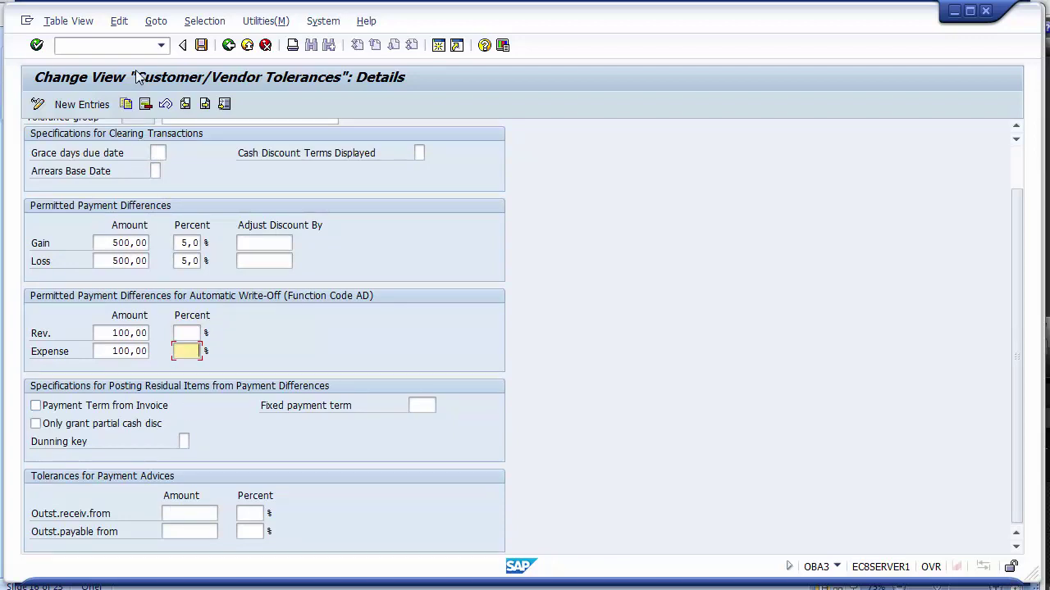
{"action": "left_click", "coordinate": [202, 47]}
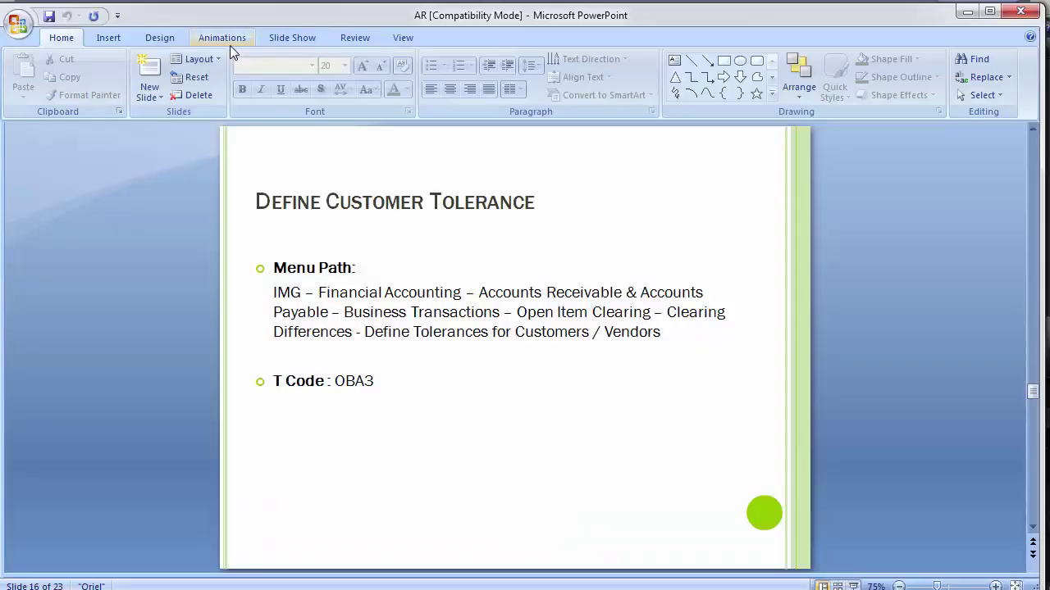
Read the Define Cash Discount for Incoming Invoices slide in PowerPoint, switch back to SAP and leave the customer/vendor tolerances view
{"action": "key", "text": "Page_Down"}
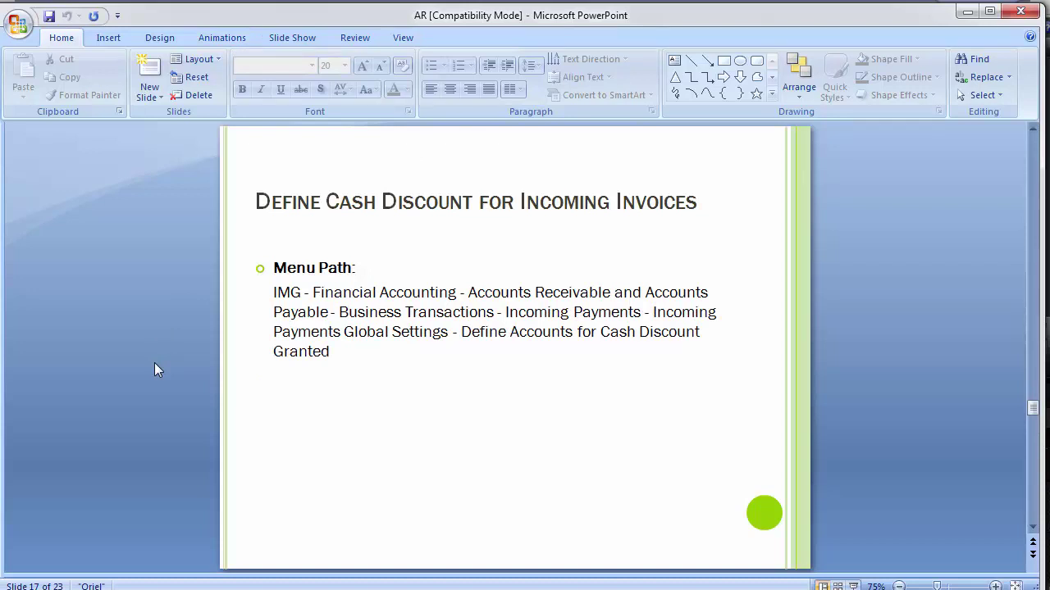
{"action": "key", "text": "alt+Tab"}
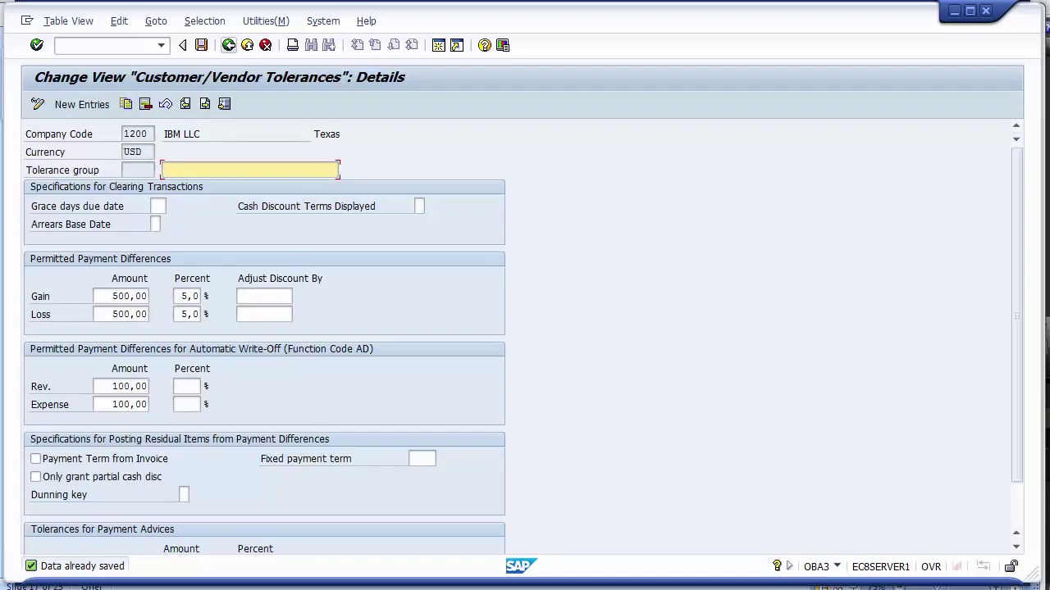
{"action": "left_click", "coordinate": [229, 45]}
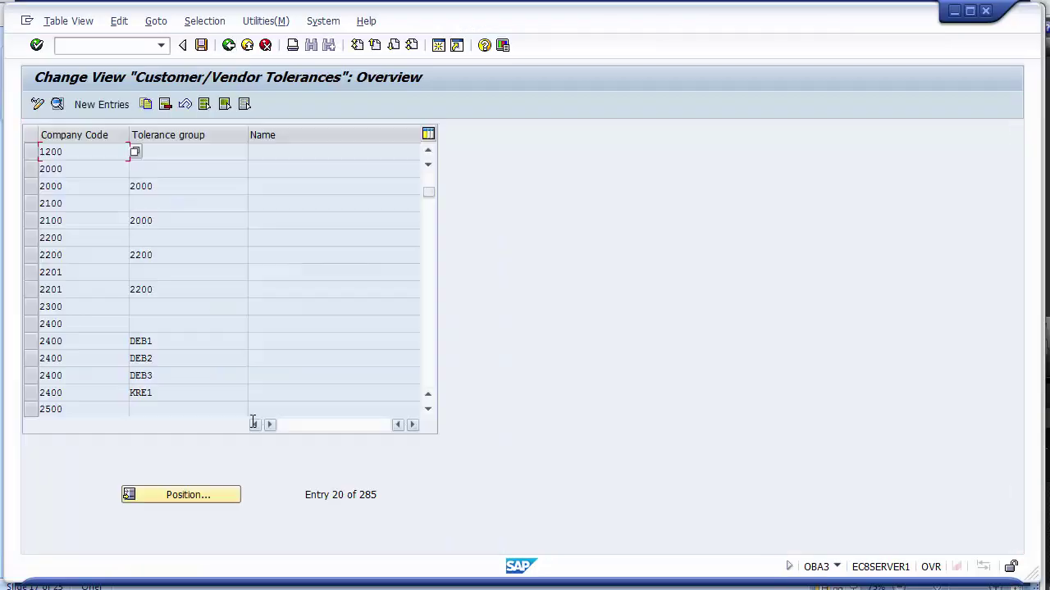
{"action": "left_click", "coordinate": [229, 46]}
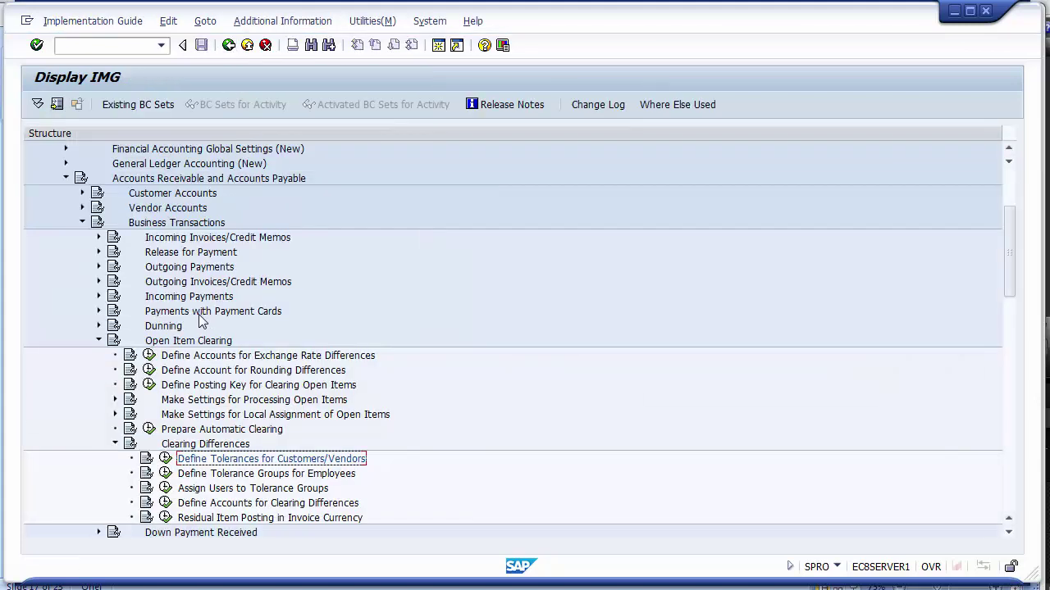
Collapse Open Item Clearing, expand Incoming Payments and its Global Settings, and select Define Accounts for Cash Discount Granted
{"action": "left_click", "coordinate": [98, 341]}
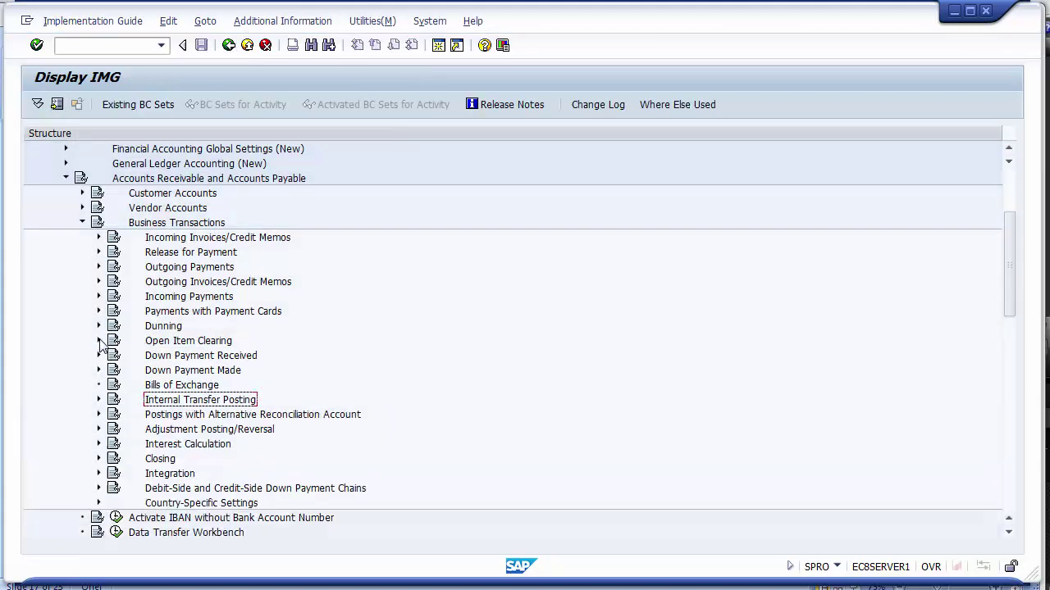
{"action": "left_click", "coordinate": [200, 297]}
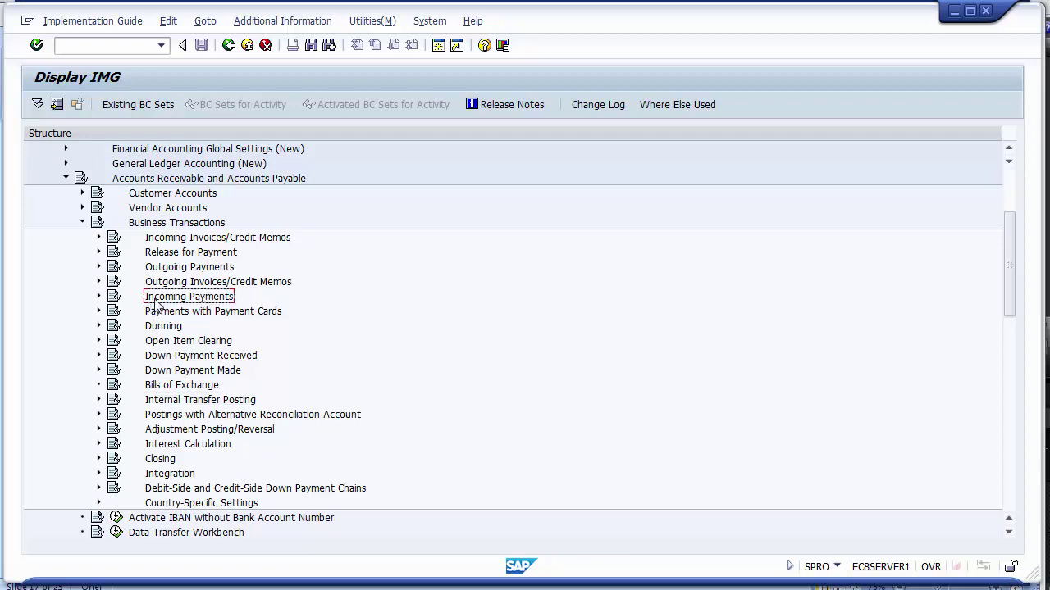
{"action": "left_click", "coordinate": [98, 297]}
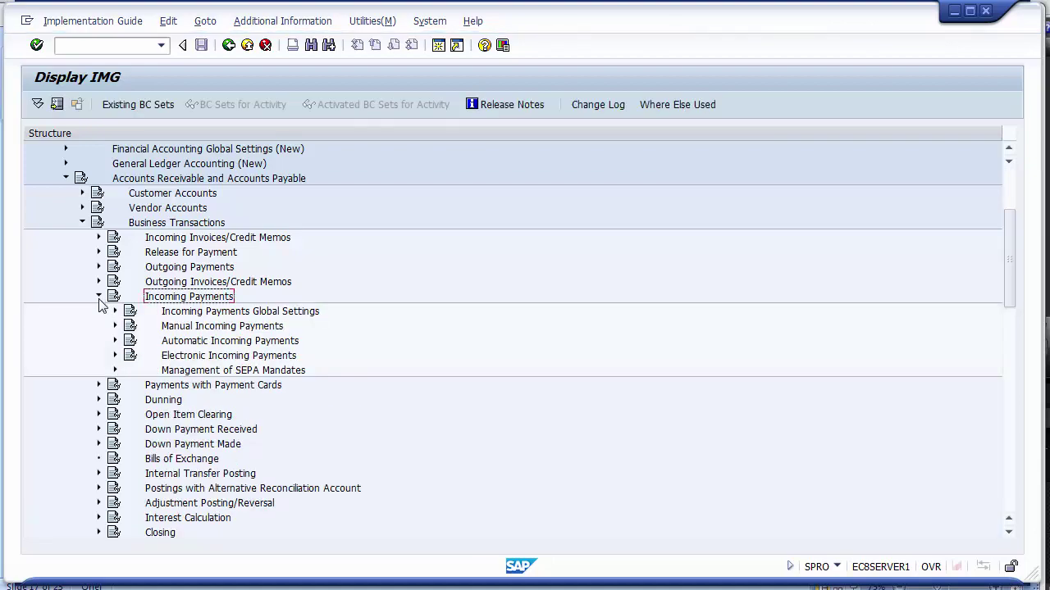
{"action": "key", "text": "alt+Tab"}
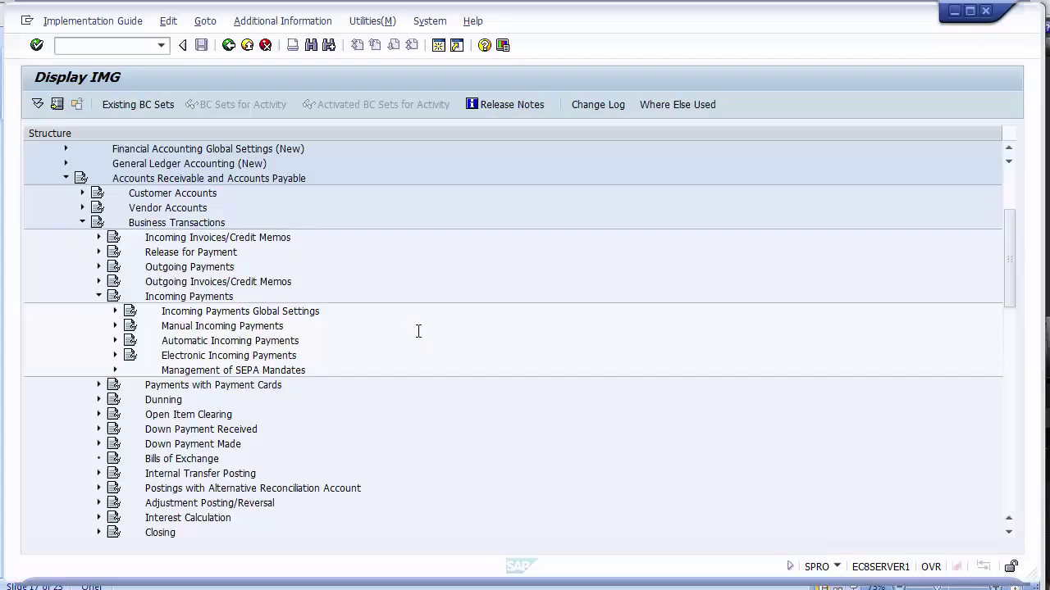
{"action": "key", "text": "alt+Tab"}
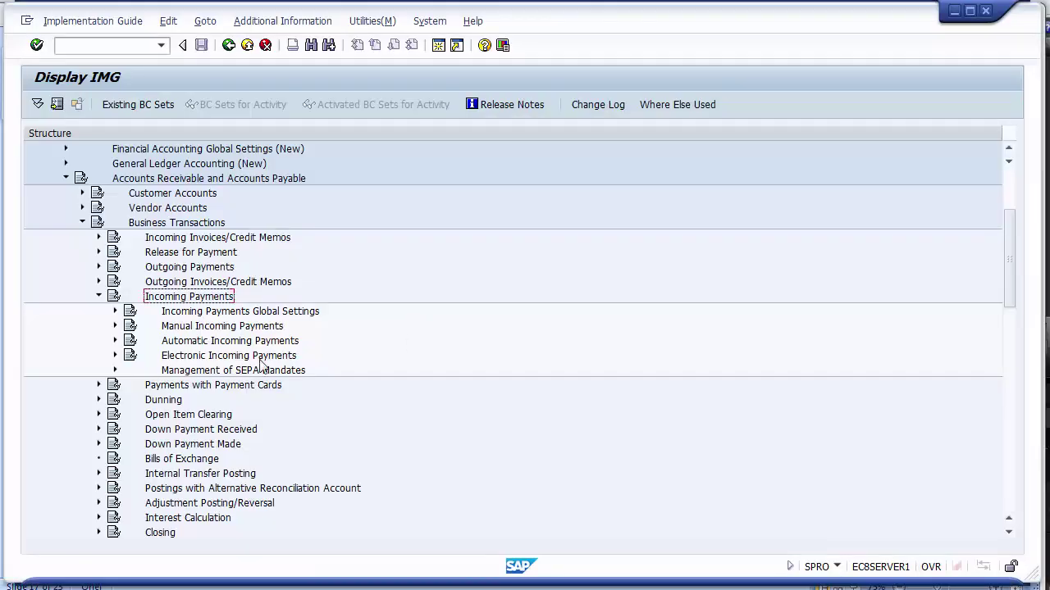
{"action": "left_click", "coordinate": [195, 311]}
{"action": "left_click", "coordinate": [116, 312]}
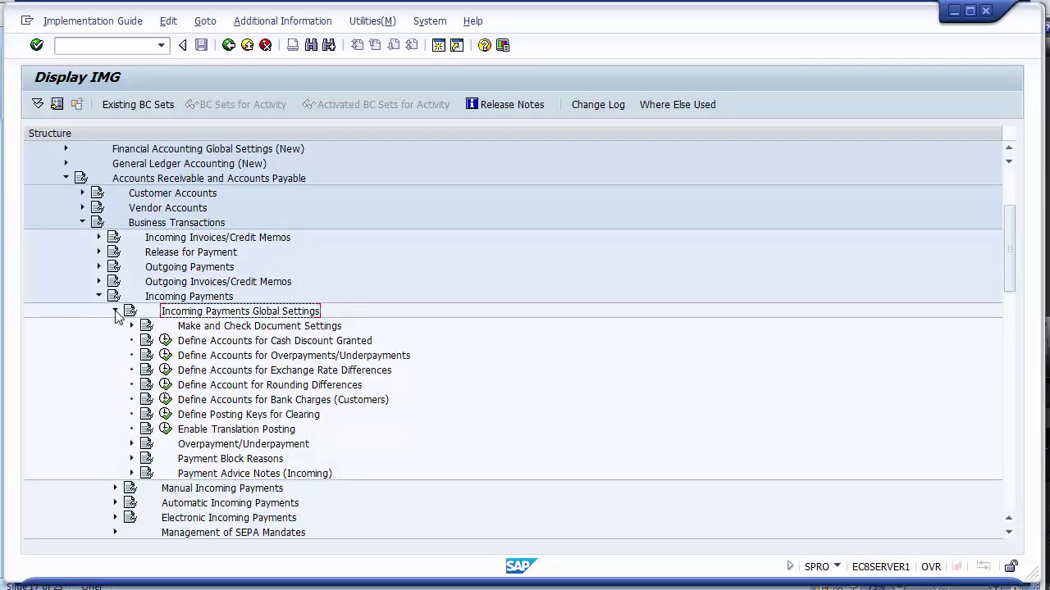
{"action": "left_click", "coordinate": [255, 344]}
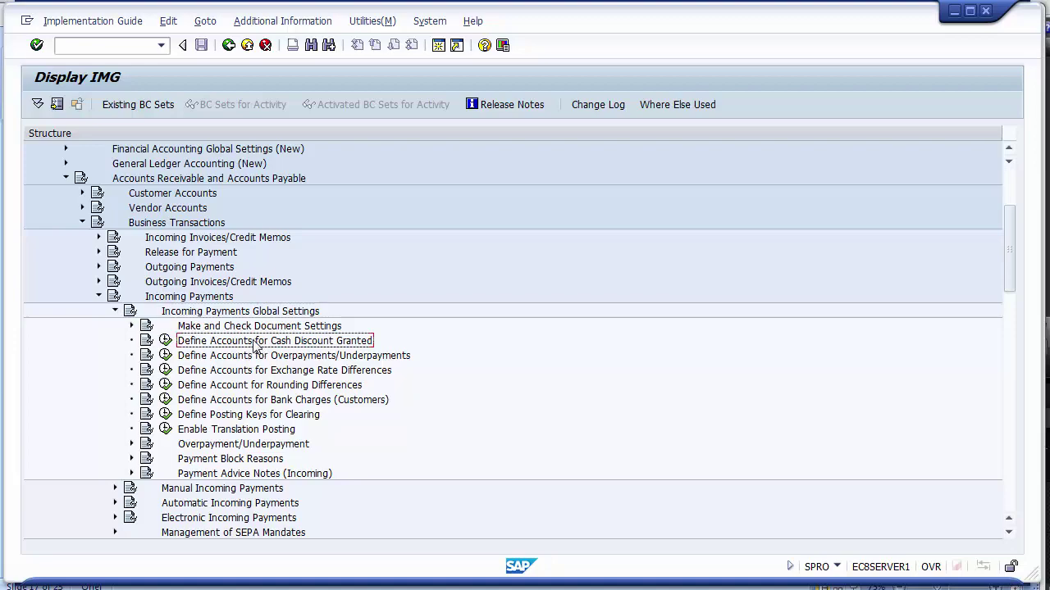
Check the cash discount menu path in PowerPoint and execute Define Accounts for Cash Discount Granted in SAP
{"action": "key", "text": "alt+Tab"}
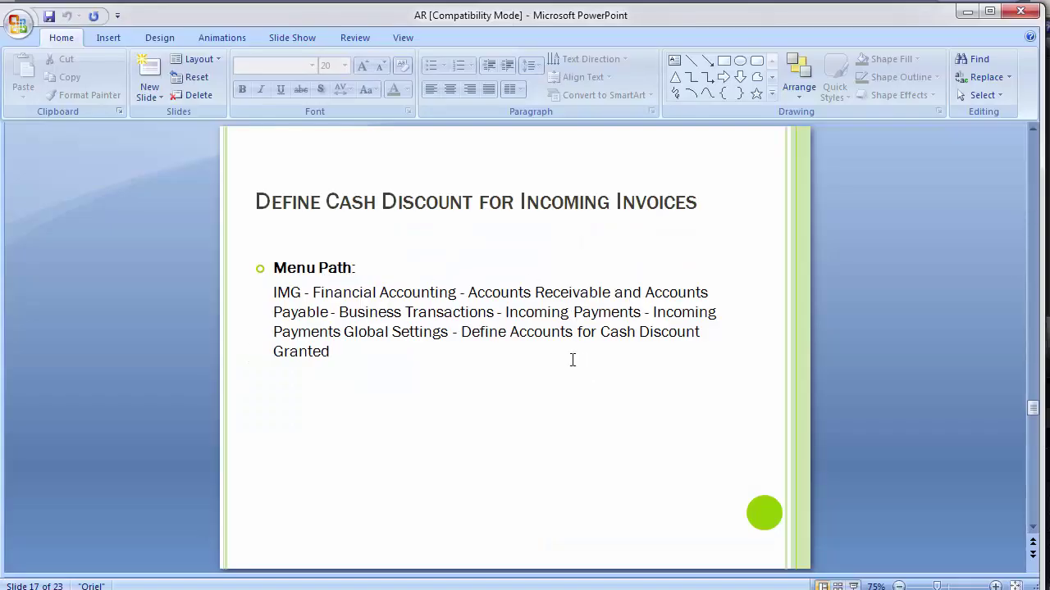
{"action": "key", "text": "alt+Tab"}
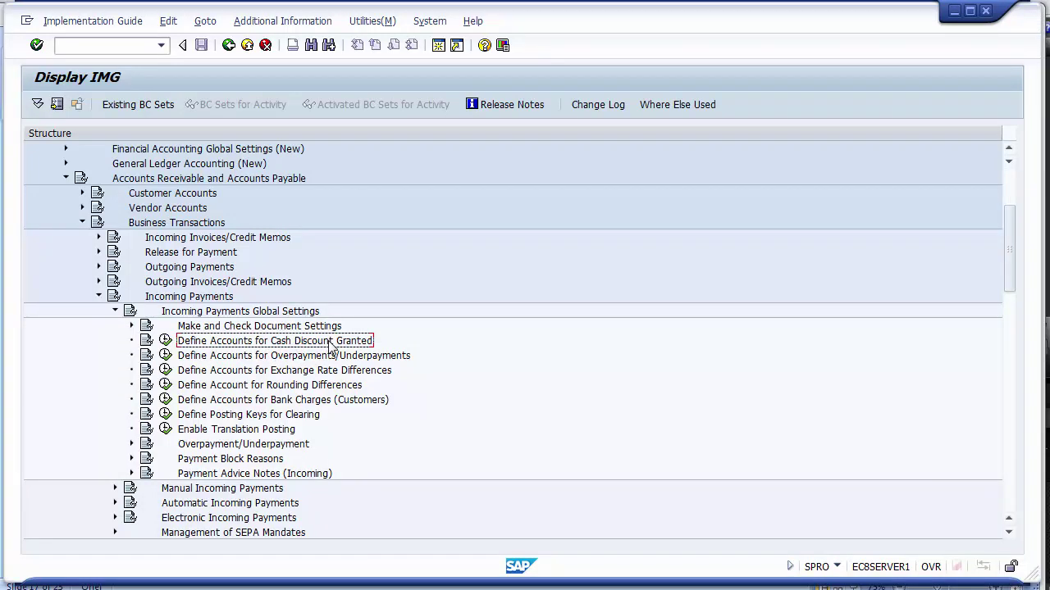
{"action": "left_click", "coordinate": [165, 341]}
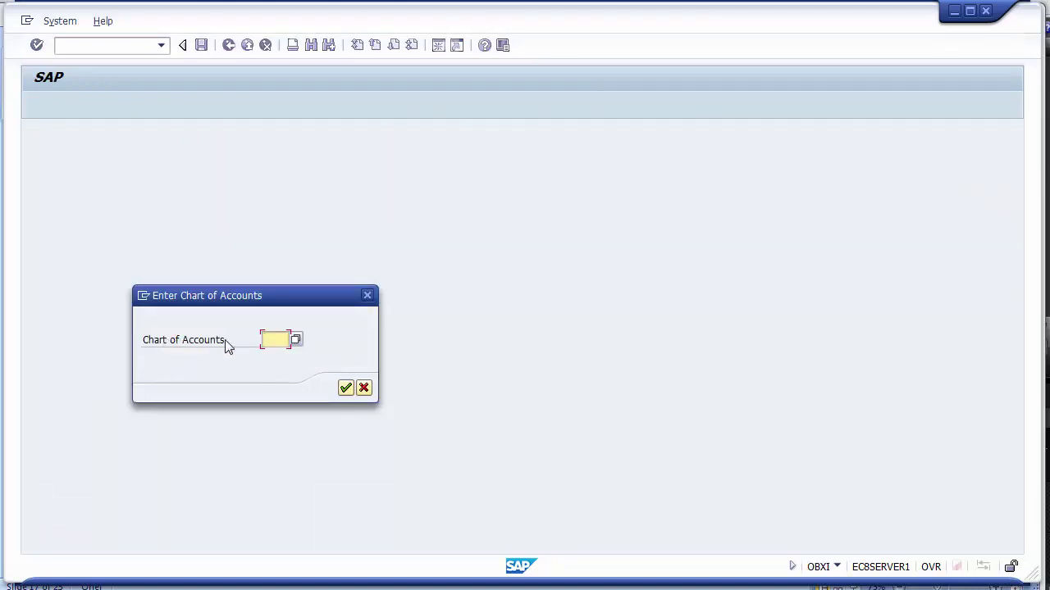
{"action": "type", "text": "1"}
{"action": "key", "text": "Down"}
{"action": "key", "text": "Return"}
{"action": "key", "text": "BackSpace"}
{"action": "key", "text": "BackSpace"}
{"action": "key", "text": "BackSpace"}
{"action": "key", "text": "BackSpace"}
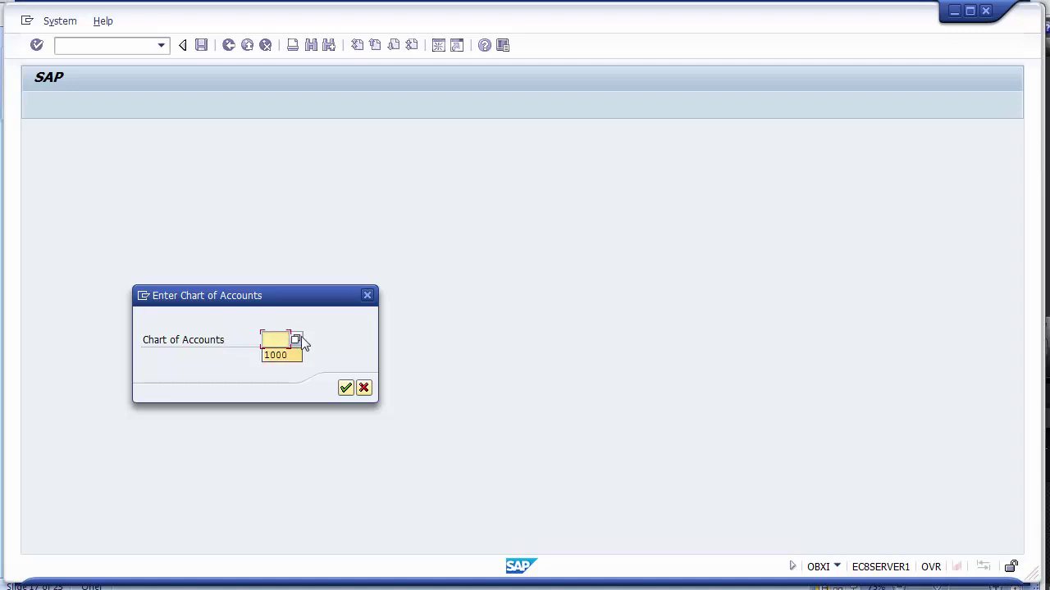
Select chart of accounts 1000, Chart of Account IBM, from the list of possible values and confirm it
{"action": "left_click", "coordinate": [294, 341]}
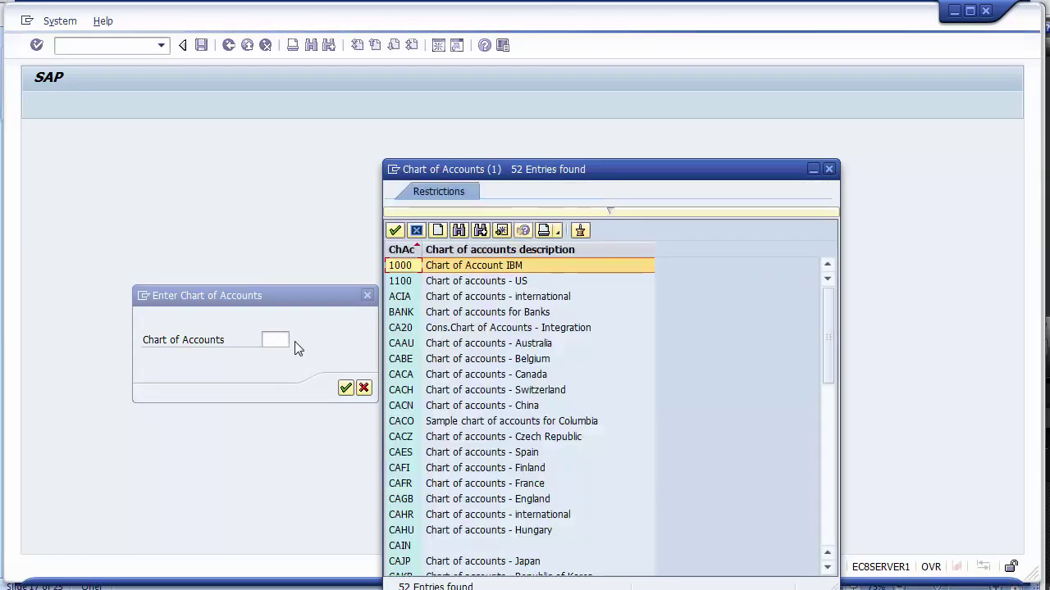
{"action": "double_click", "coordinate": [469, 266]}
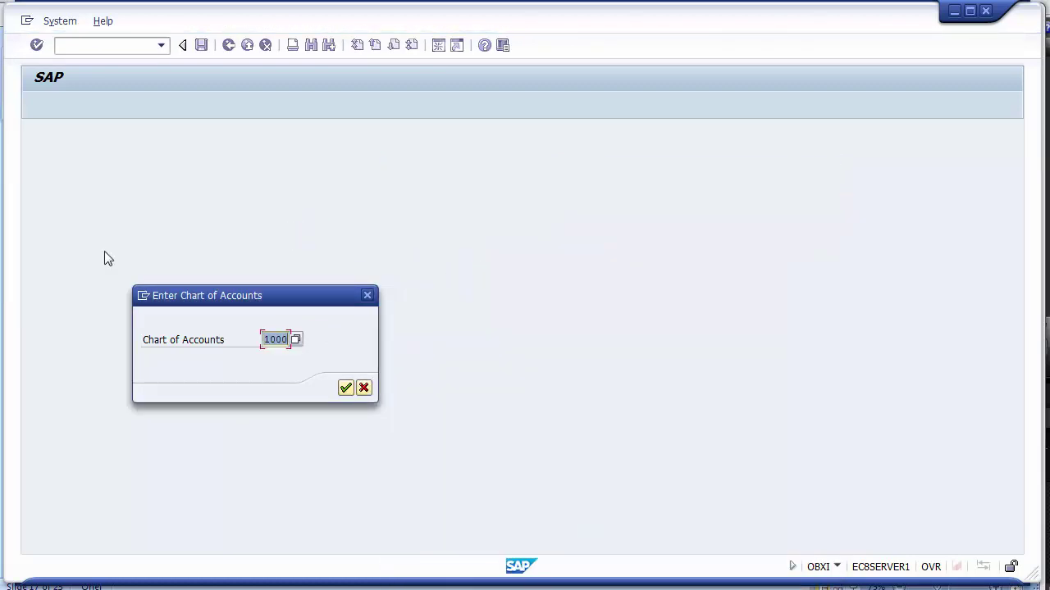
{"action": "key", "text": "Return"}
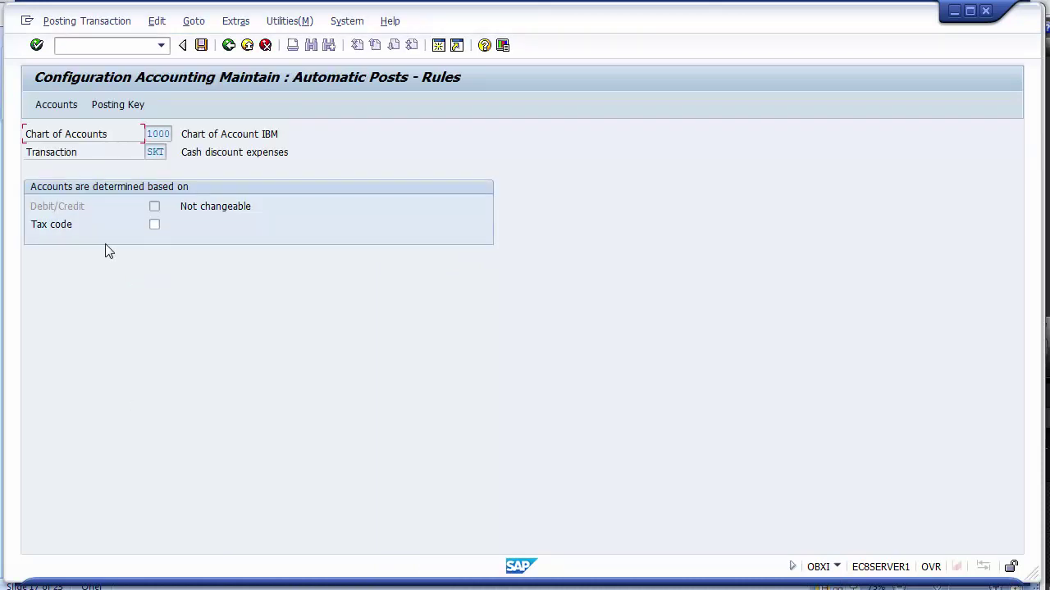
Review transaction SKT for cash discount expenses, save its posting rules and open its account assignment
{"action": "double_click", "coordinate": [153, 152]}
{"action": "left_click_drag", "start_coordinate": [152, 153], "coordinate": [168, 152]}
{"action": "left_click", "coordinate": [68, 156]}
{"action": "left_click_drag", "start_coordinate": [181, 152], "coordinate": [285, 151]}
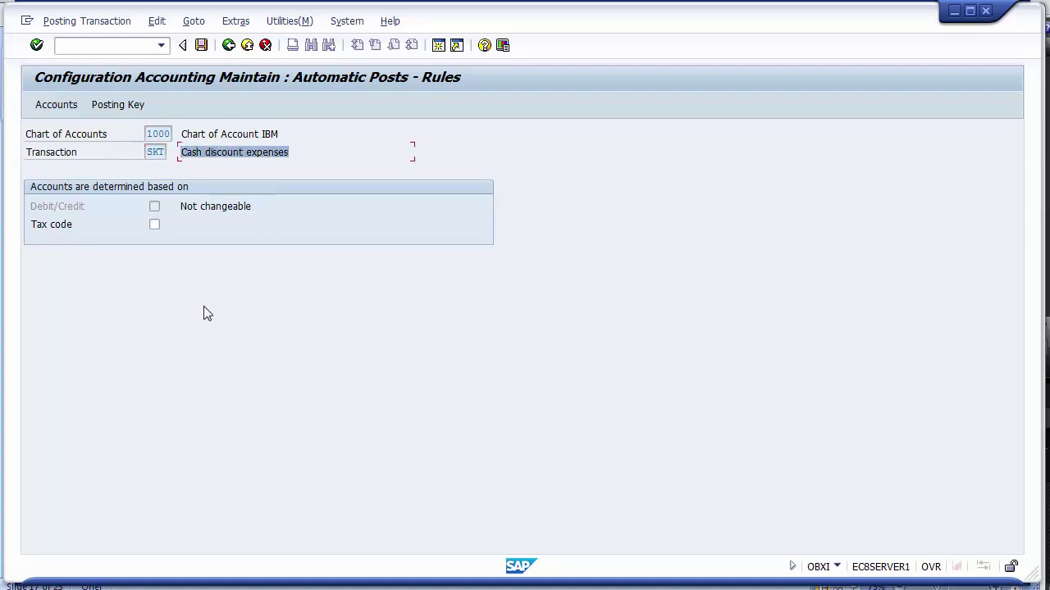
{"action": "left_click", "coordinate": [62, 108]}
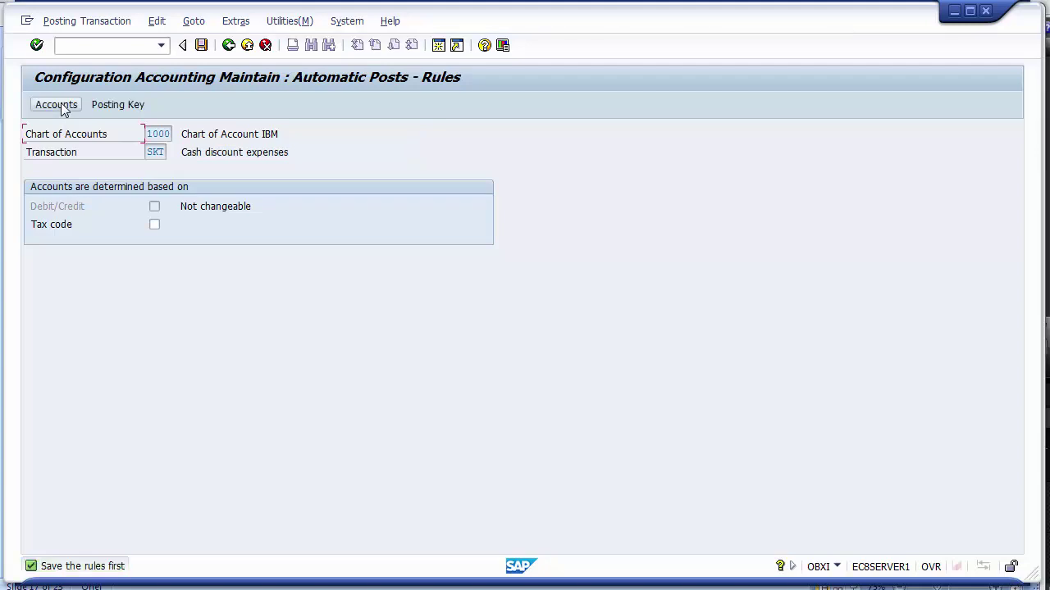
{"action": "left_click", "coordinate": [201, 48]}
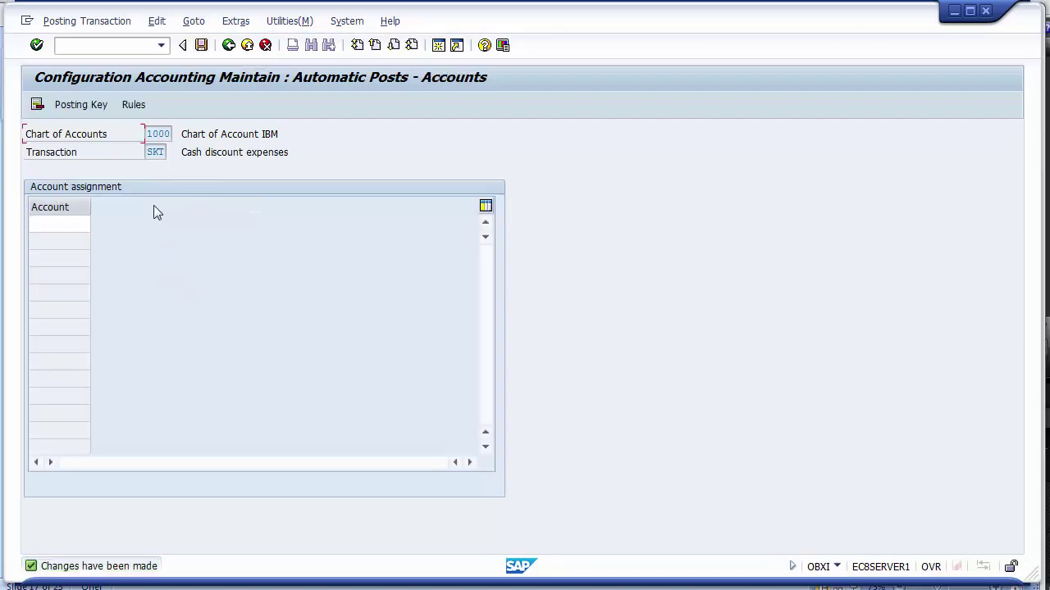
Look through the G/L accounts in chart of accounts 1000 for a cash discount allowed account, then close the list
{"action": "left_click", "coordinate": [67, 227]}
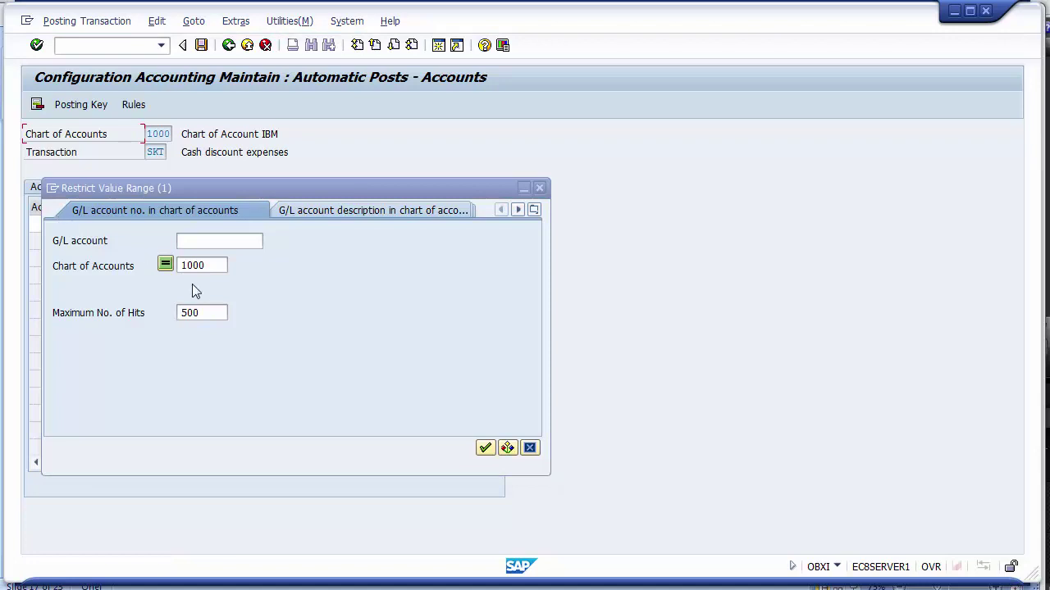
{"action": "left_click", "coordinate": [485, 449]}
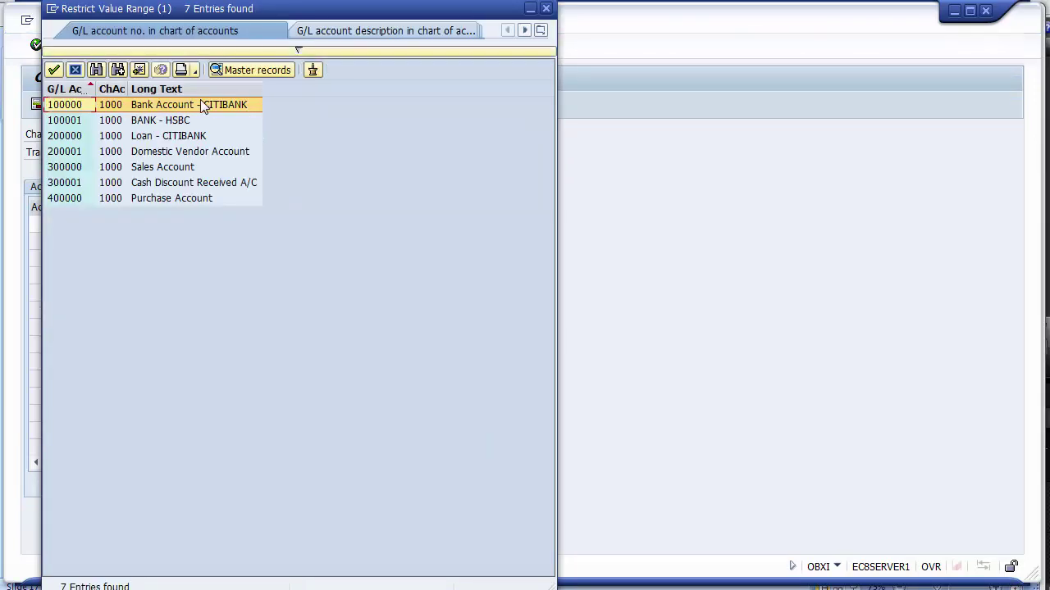
{"action": "left_click", "coordinate": [171, 200]}
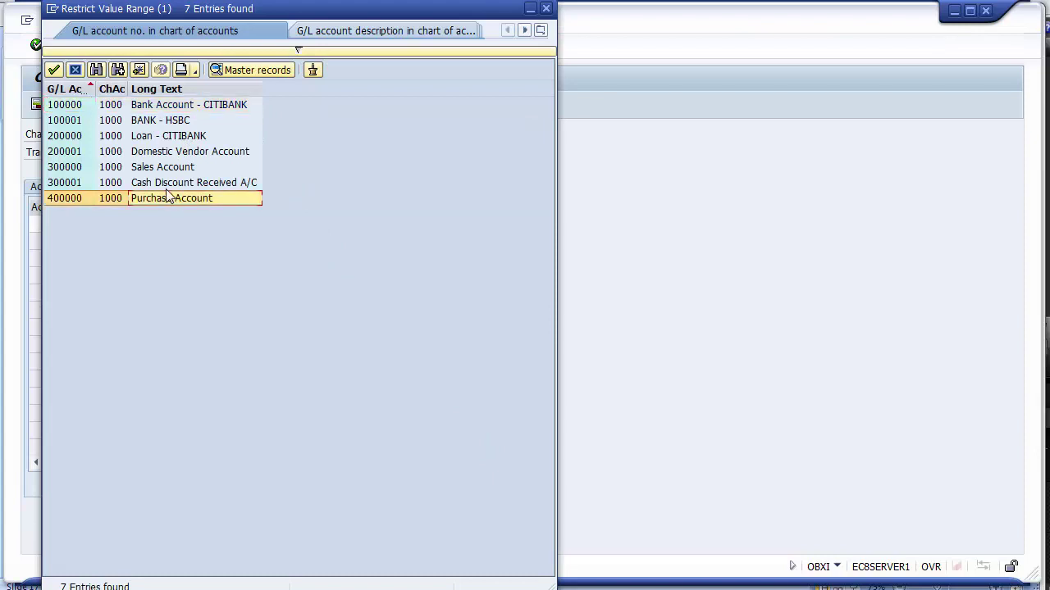
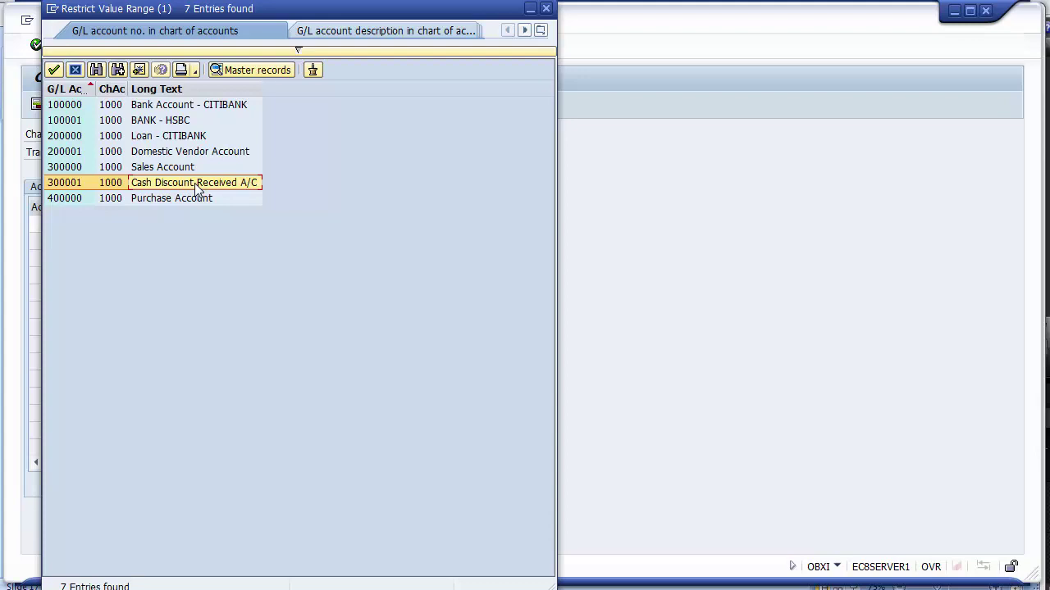
{"action": "left_click", "coordinate": [75, 73]}
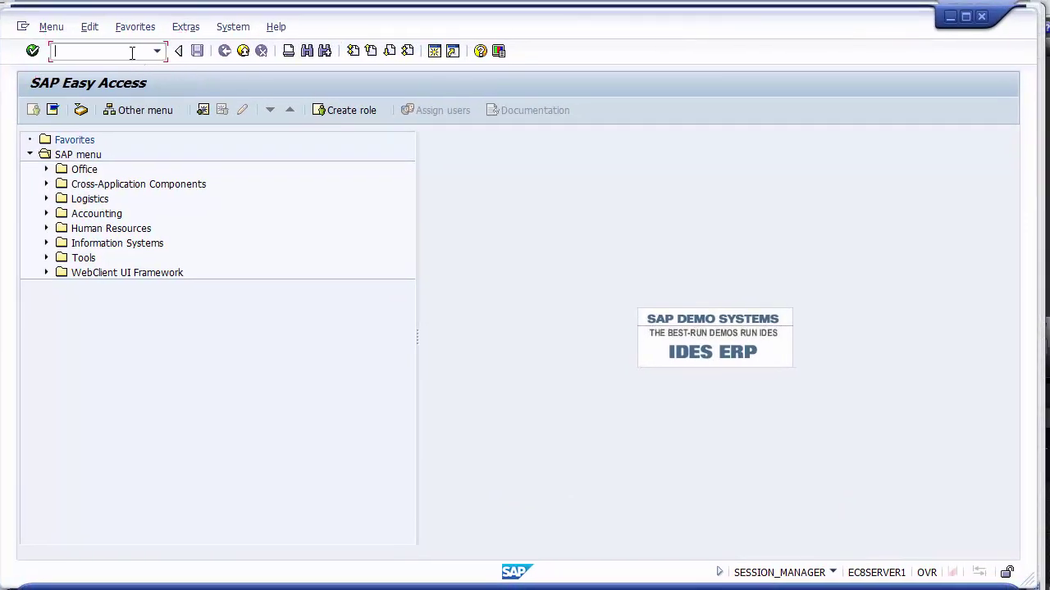
Open transaction FS00 and pick G/L account 400000, Purchase Account, from the list of possible values
{"action": "type", "text": "fs00"}
{"action": "key", "text": "Return"}
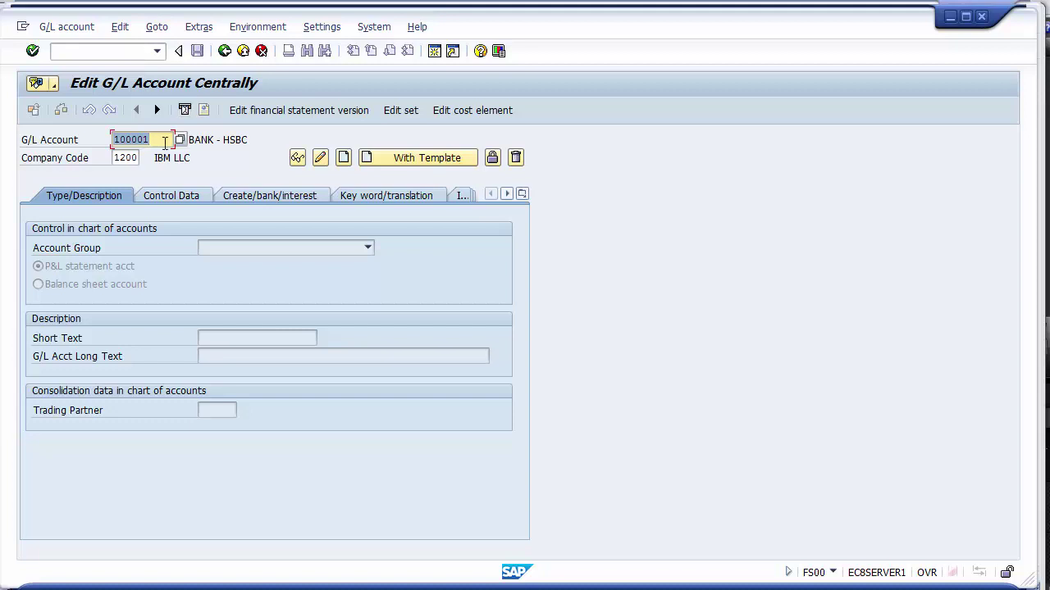
{"action": "key", "text": "BackSpace"}
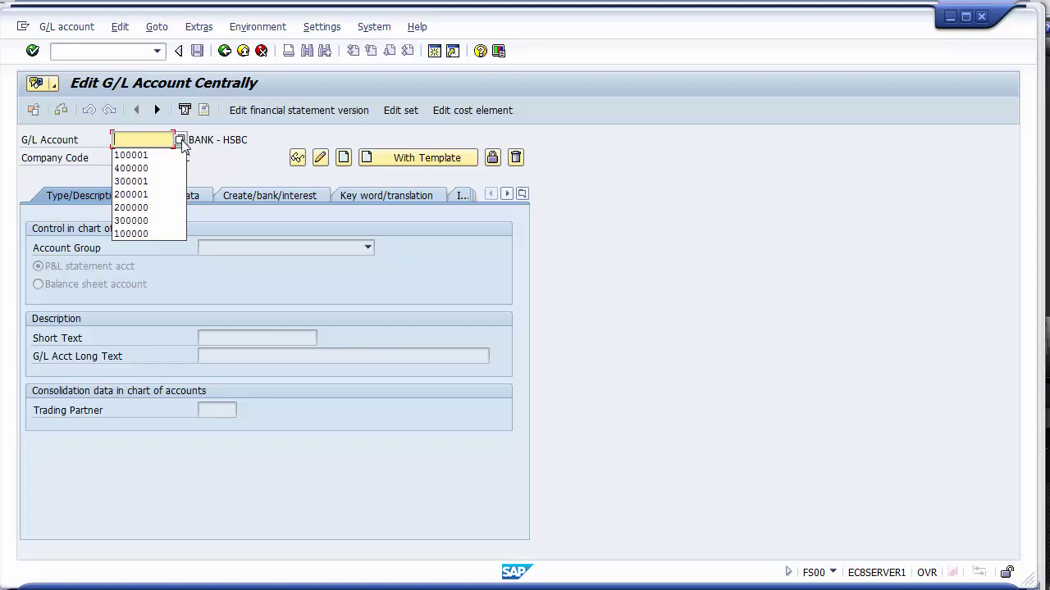
{"action": "left_click", "coordinate": [182, 143]}
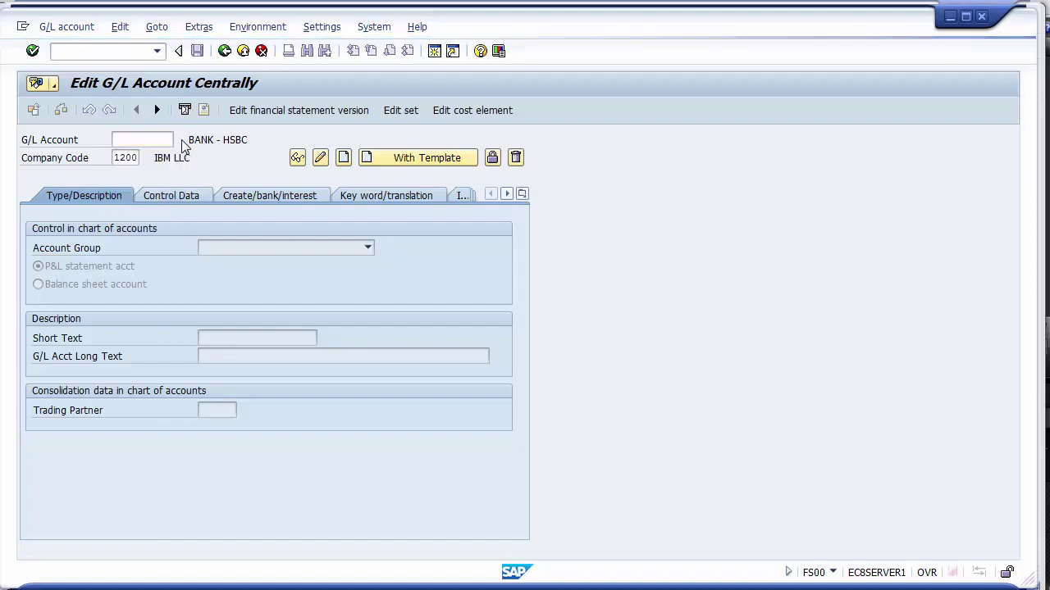
{"action": "key", "text": "F4"}
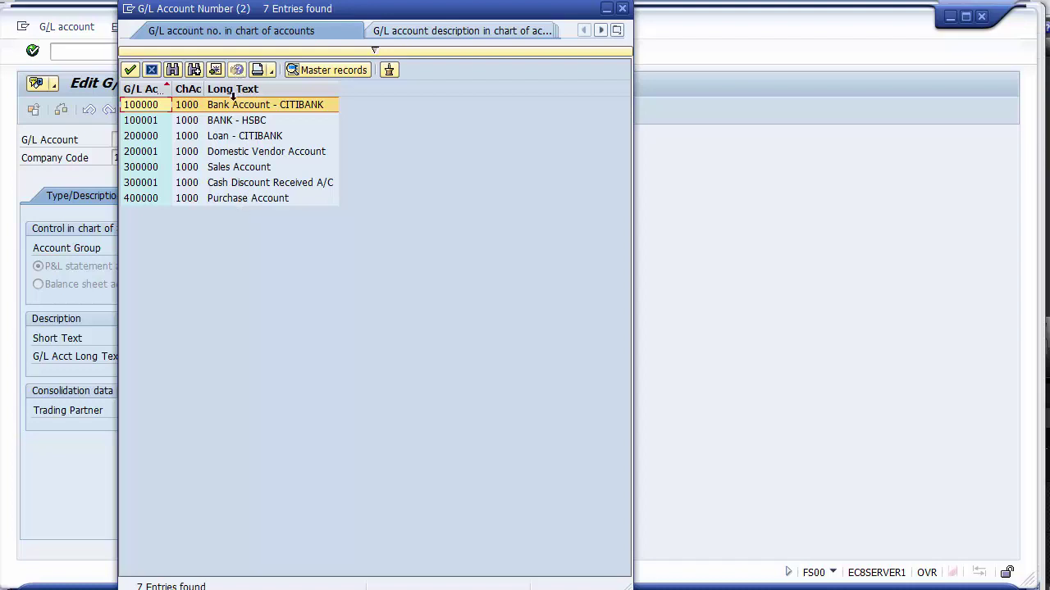
{"action": "left_click", "coordinate": [220, 199]}
{"action": "left_click", "coordinate": [138, 199]}
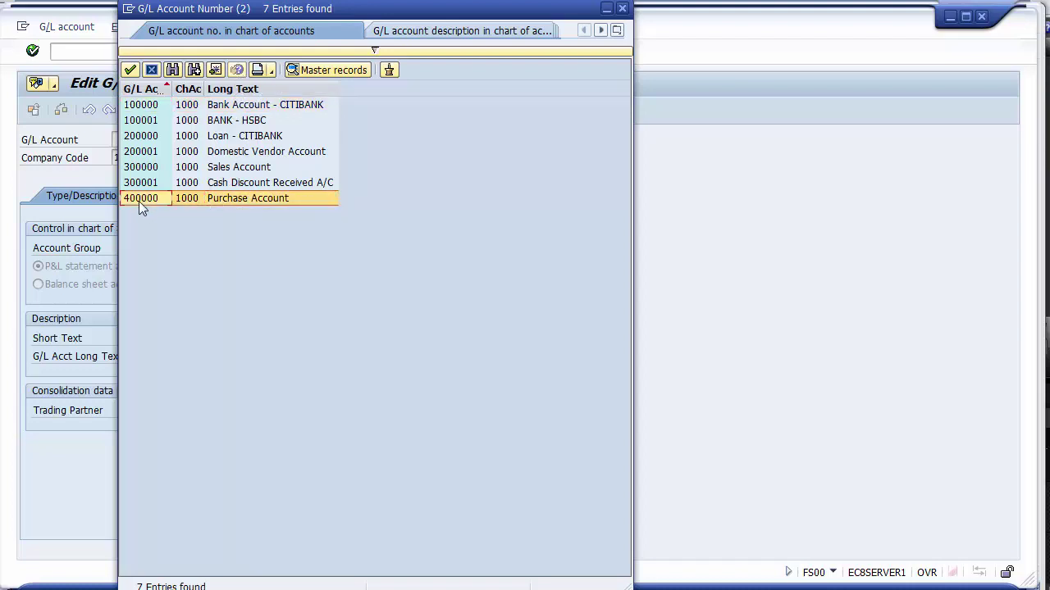
{"action": "left_click", "coordinate": [215, 201]}
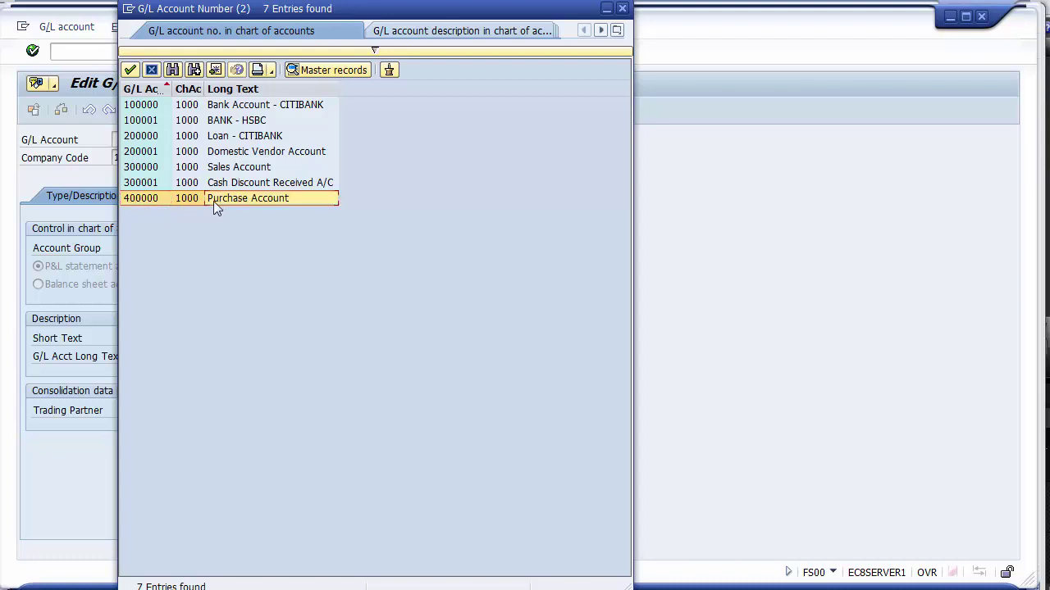
{"action": "left_click", "coordinate": [140, 202]}
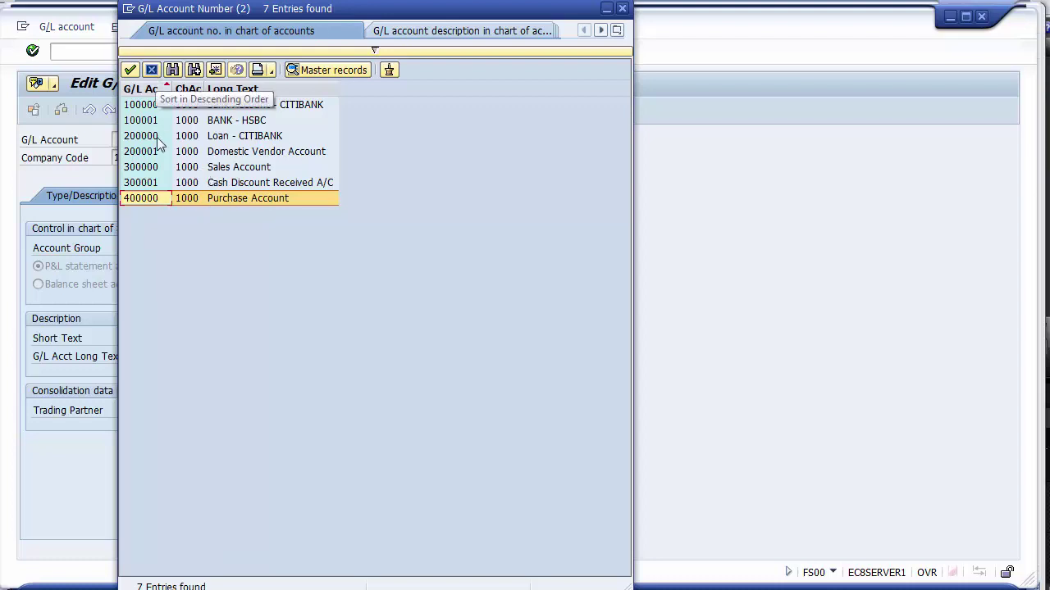
{"action": "double_click", "coordinate": [138, 202]}
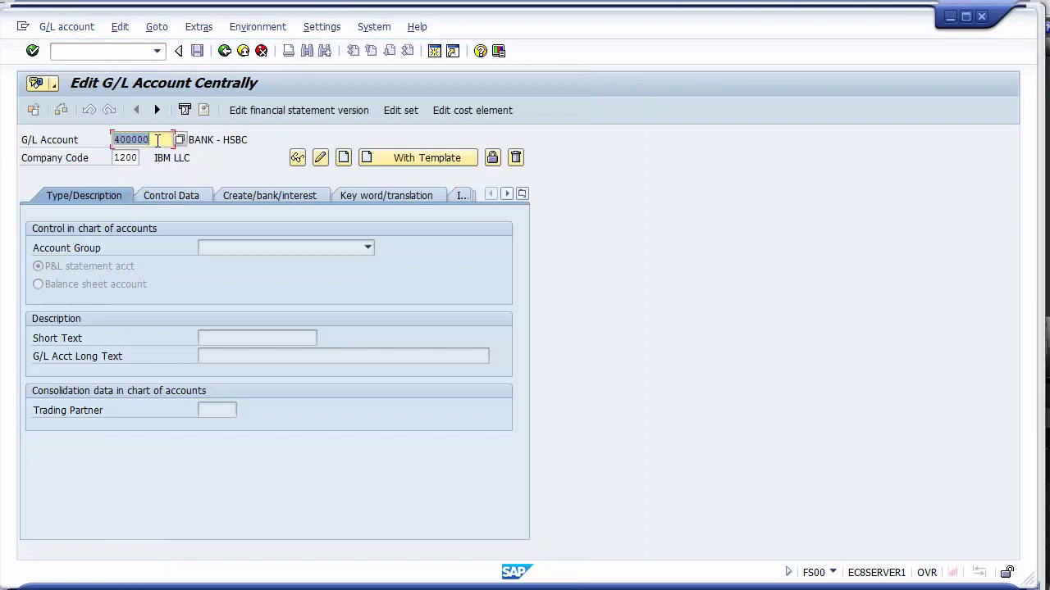
Change the G/L account number to 400001 and start creating it in company code 1200
{"action": "left_click", "coordinate": [157, 141]}
{"action": "key", "text": "BackSpace"}
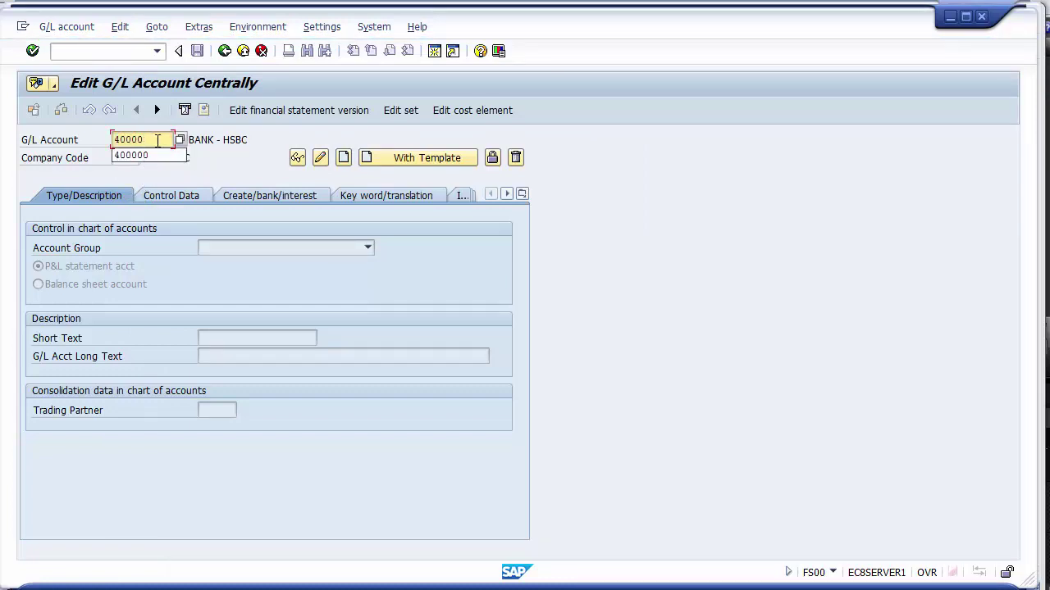
{"action": "type", "text": "1"}
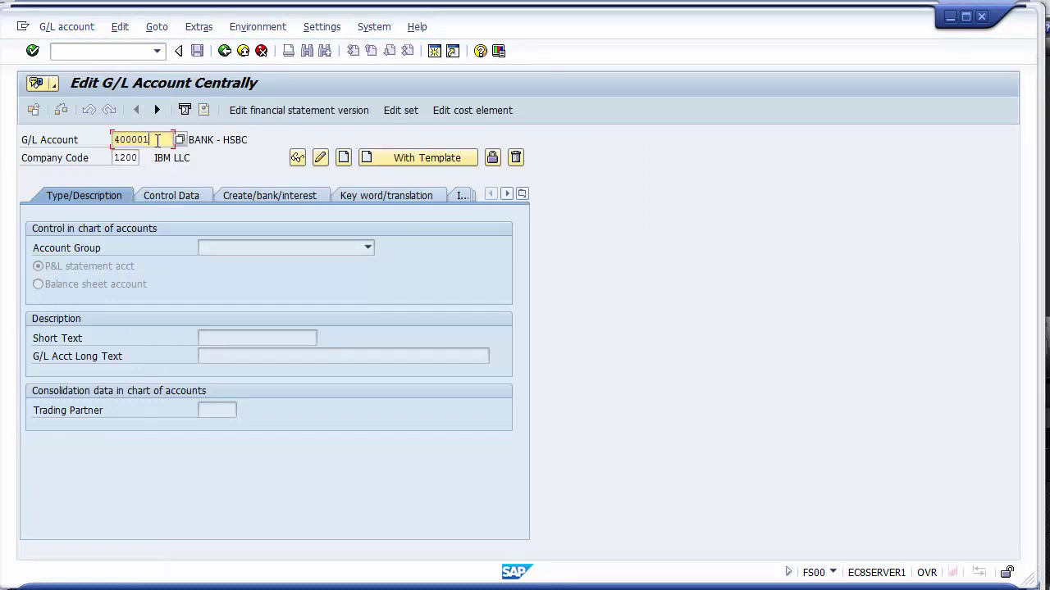
{"action": "left_click", "coordinate": [348, 163]}
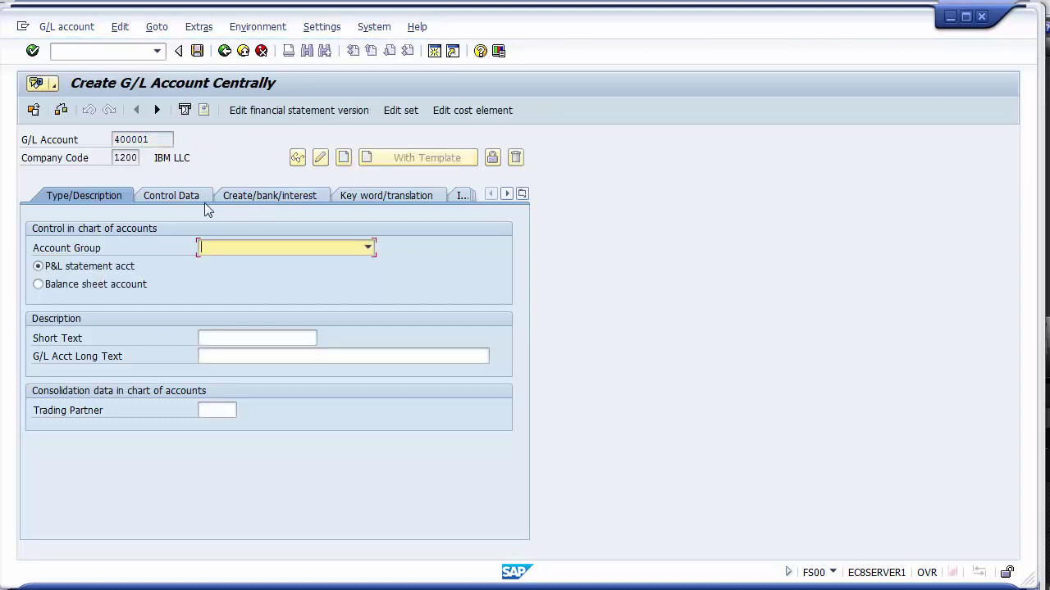
Assign the account group Expenses and enter the short text "Cash Dis. Allowed"
{"action": "left_click", "coordinate": [207, 250]}
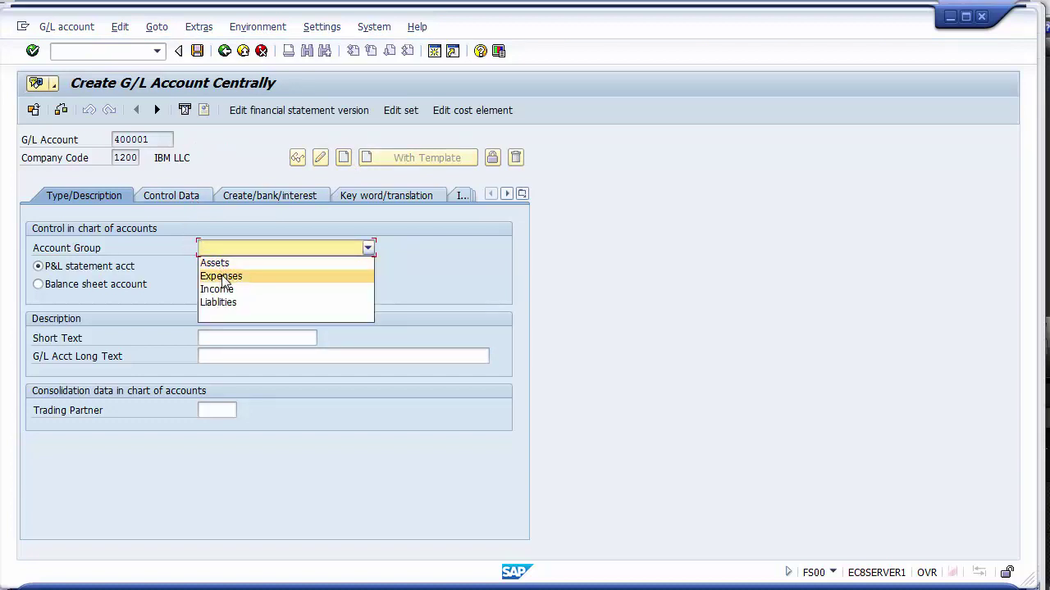
{"action": "left_click", "coordinate": [222, 277]}
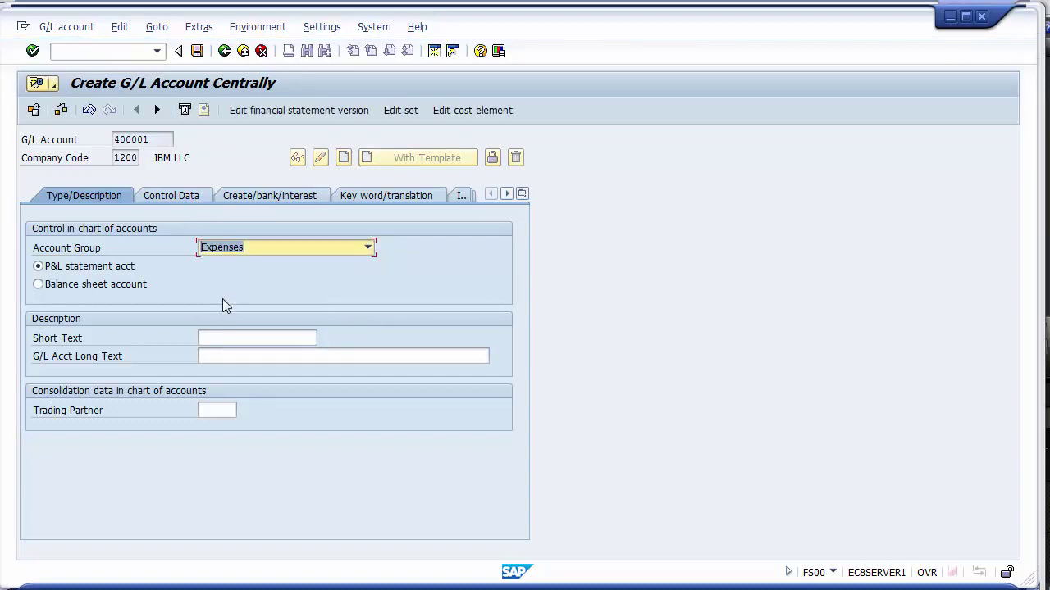
{"action": "left_click", "coordinate": [216, 337]}
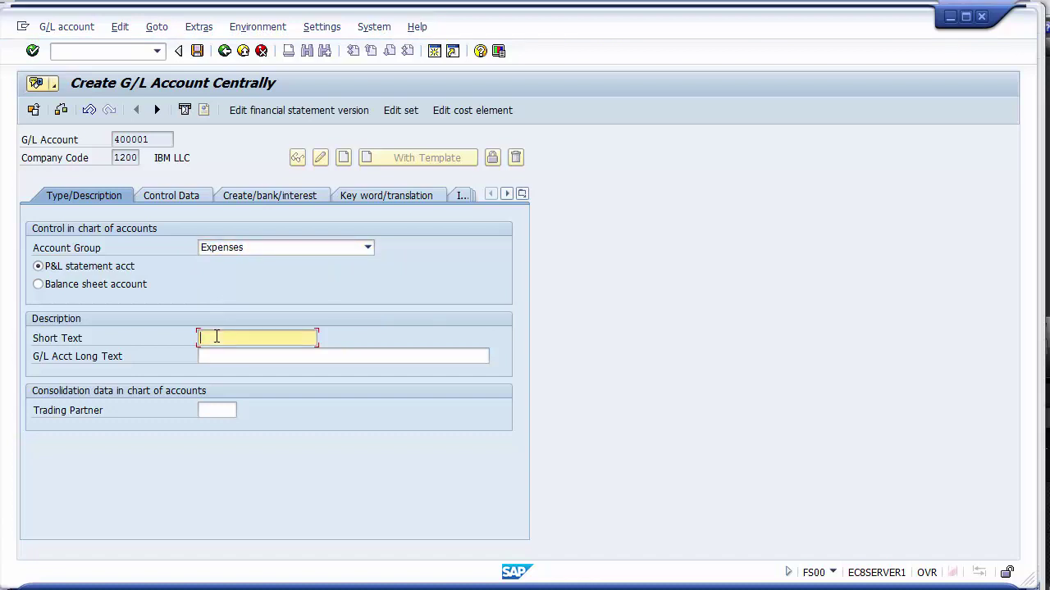
{"action": "type", "text": "Cas"}
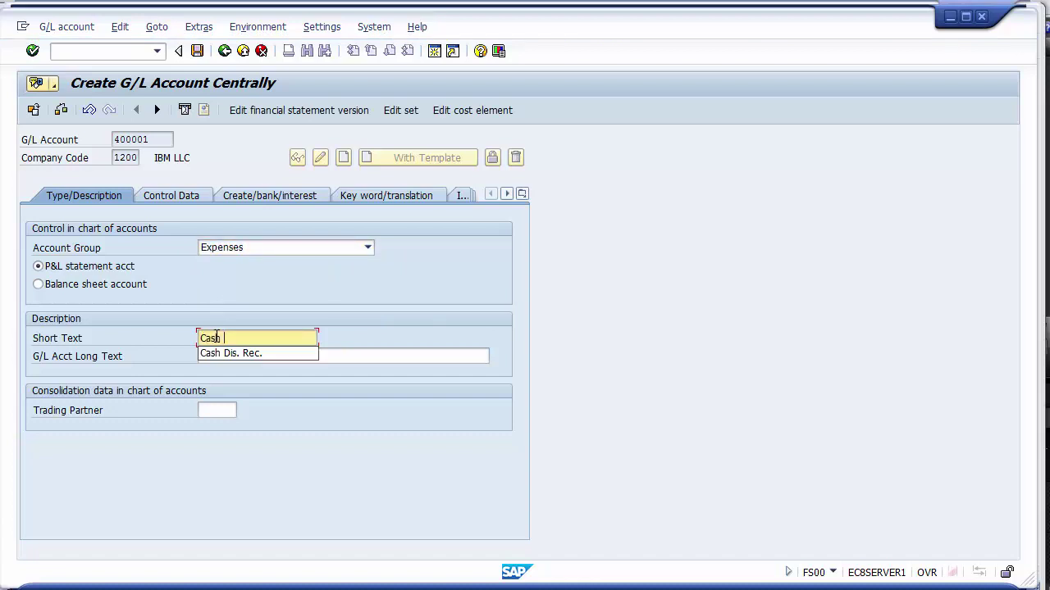
{"action": "type", "text": "h"}
{"action": "key", "text": "Down"}
{"action": "key", "text": "Return"}
{"action": "key", "text": "BackSpace"}
{"action": "key", "text": "BackSpace"}
{"action": "key", "text": "BackSpace"}
{"action": "key", "text": "BackSpace"}
{"action": "type", "text": "Allowed"}
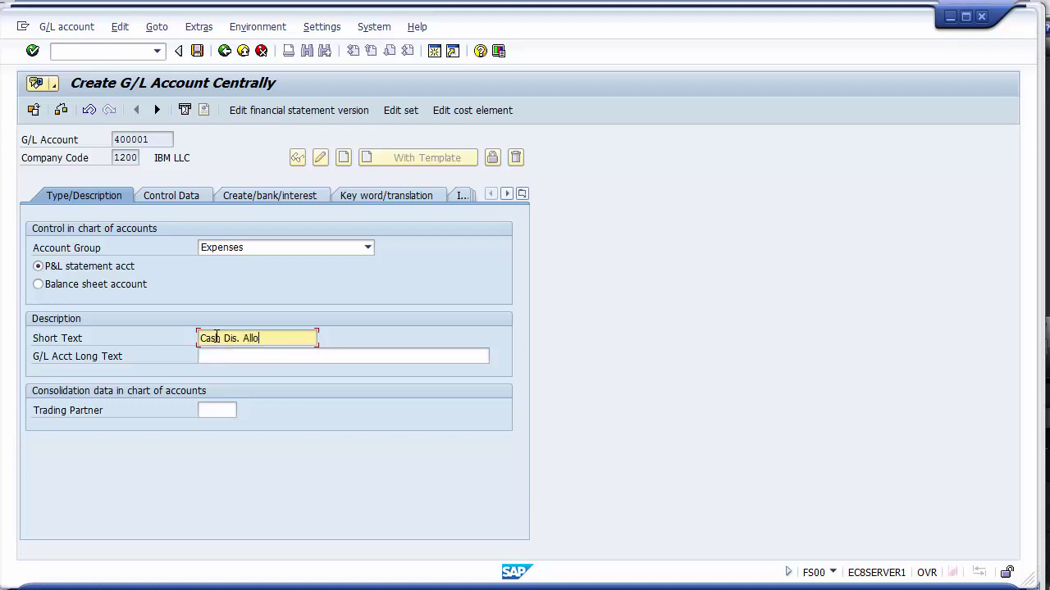
Enter "Cash Discount Allowed Account" as the G/L account long text
{"action": "left_click", "coordinate": [232, 355]}
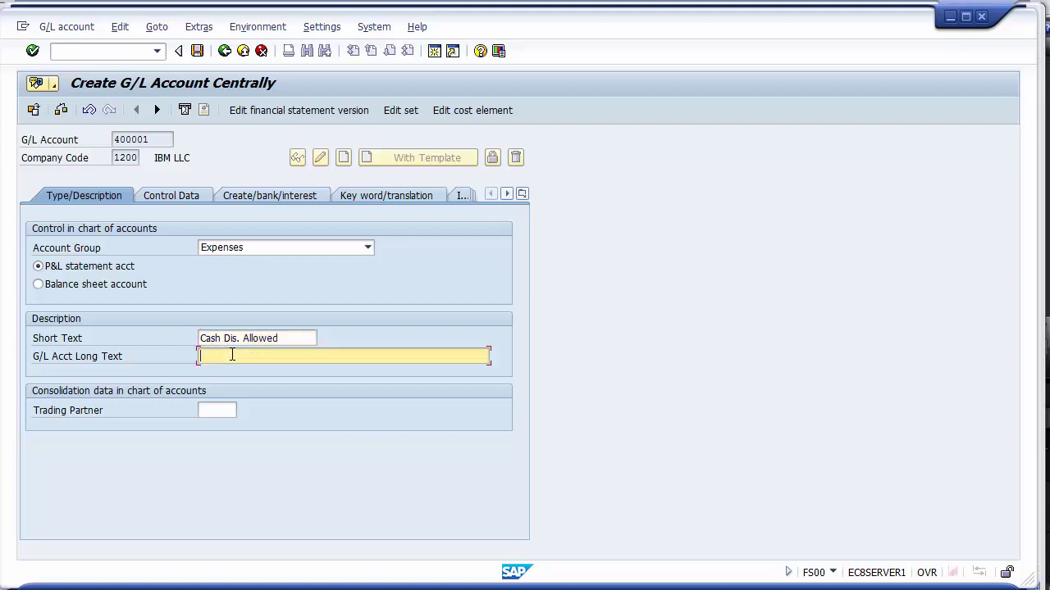
{"action": "type", "text": "Ca"}
{"action": "key", "text": "Down"}
{"action": "key", "text": "Return"}
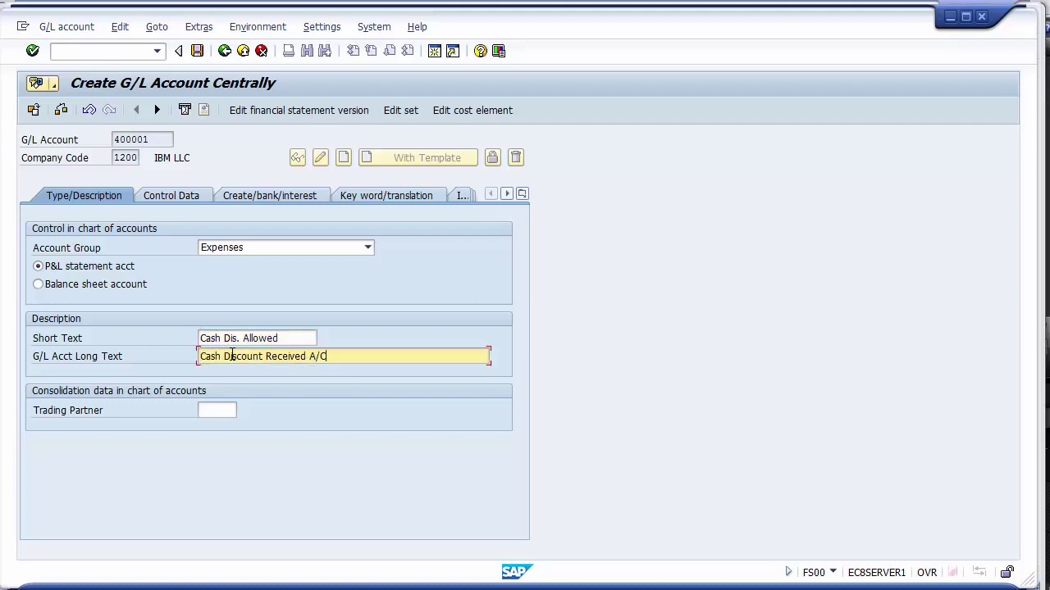
{"action": "key", "text": "BackSpace"}
{"action": "key", "text": "BackSpace"}
{"action": "key", "text": "BackSpace"}
{"action": "key", "text": "BackSpace"}
{"action": "key", "text": "BackSpace"}
{"action": "key", "text": "BackSpace"}
{"action": "key", "text": "BackSpace"}
{"action": "key", "text": "BackSpace"}
{"action": "key", "text": "BackSpace"}
{"action": "key", "text": "BackSpace"}
{"action": "key", "text": "BackSpace"}
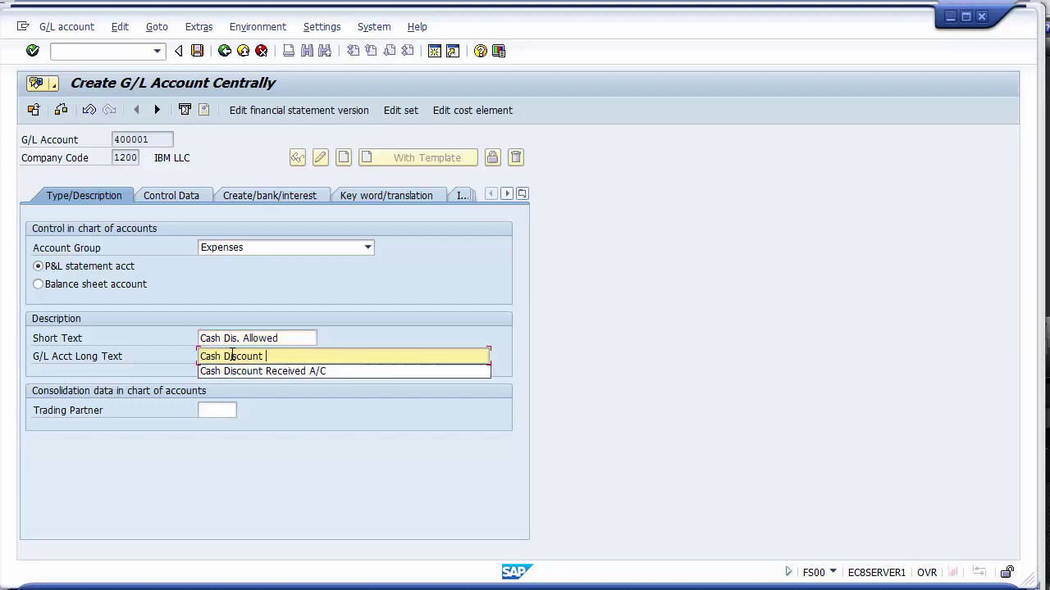
{"action": "type", "text": "aLLOWED"}
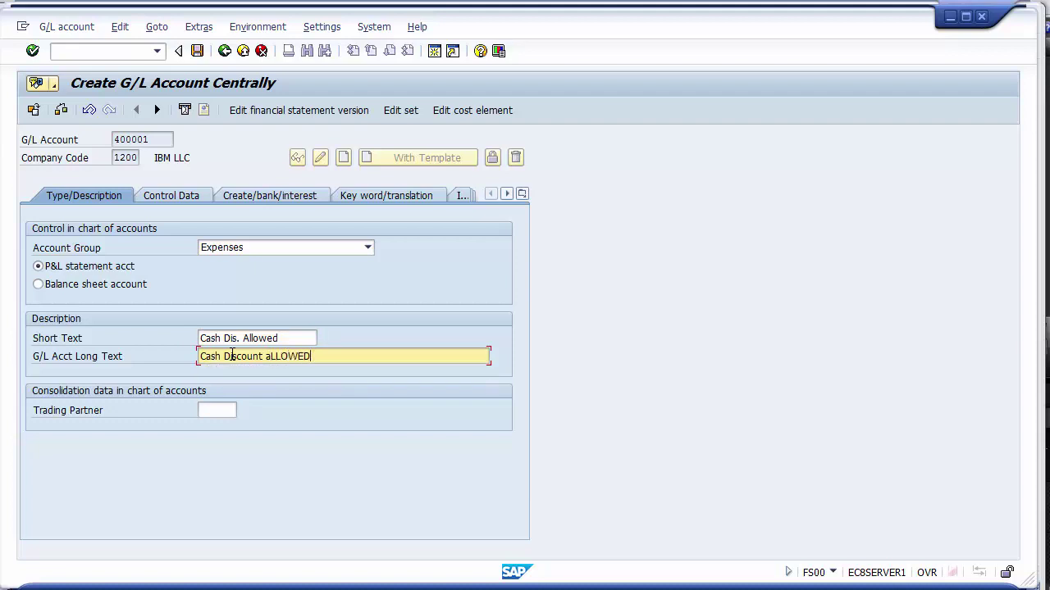
{"action": "key", "text": "BackSpace"}
{"action": "key", "text": "BackSpace"}
{"action": "key", "text": "BackSpace"}
{"action": "key", "text": "BackSpace"}
{"action": "key", "text": "BackSpace"}
{"action": "key", "text": "BackSpace"}
{"action": "key", "text": "BackSpace"}
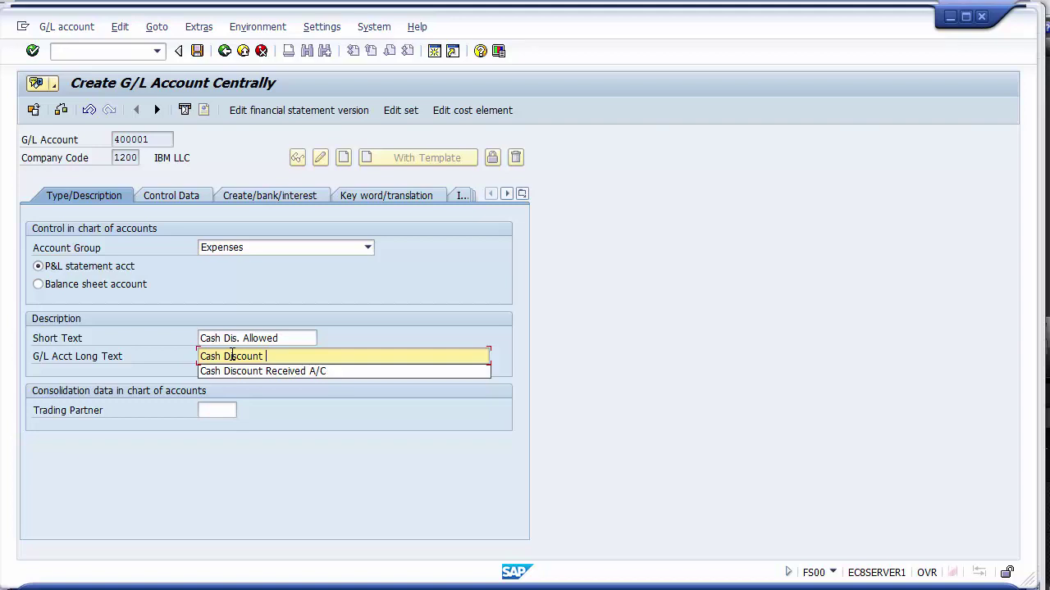
{"action": "type", "text": "Allowed"}
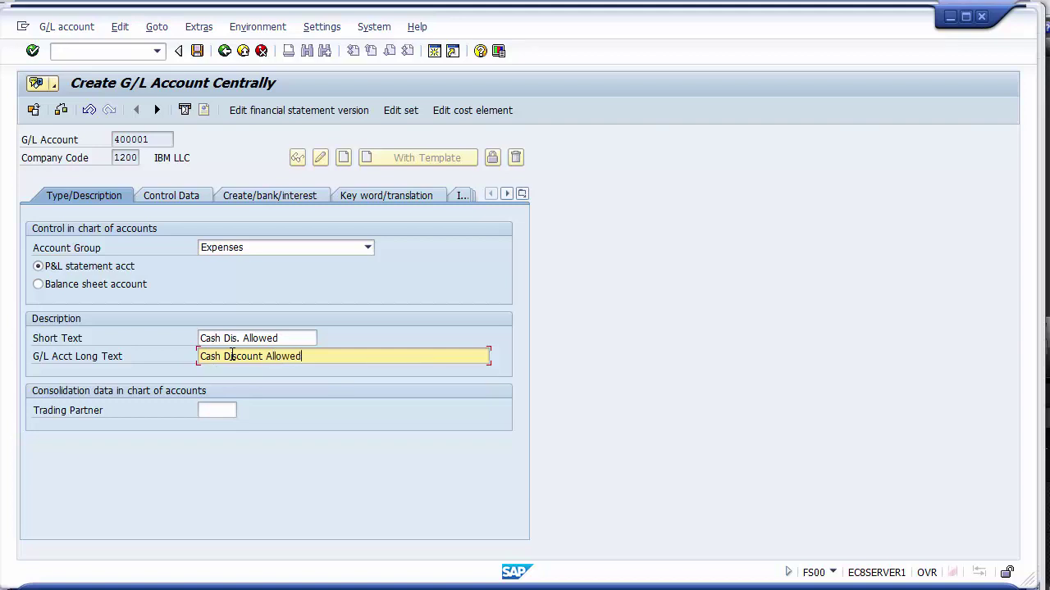
{"action": "type", "text": " Account"}
In the control data, set tax category *, allow posting without tax and enable line item display
{"action": "left_click", "coordinate": [174, 195]}
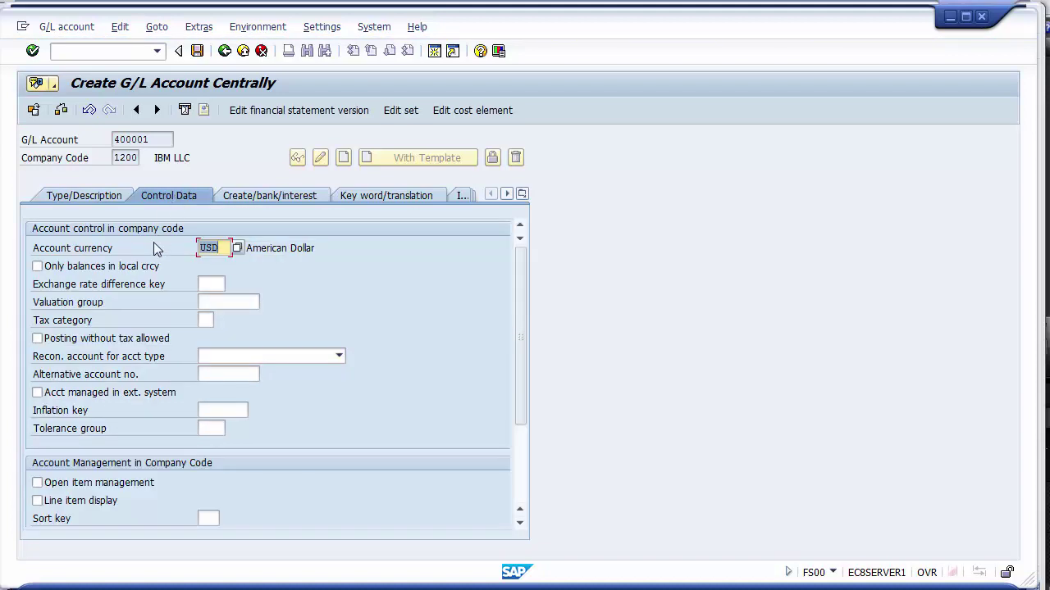
{"action": "left_click", "coordinate": [203, 320]}
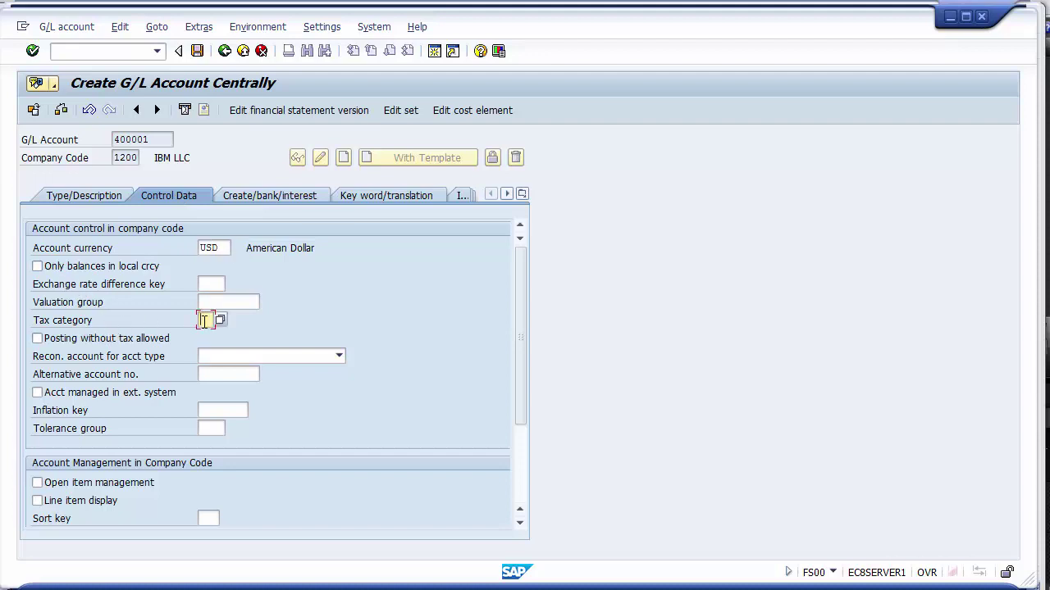
{"action": "type", "text": "*"}
{"action": "key", "text": "Tab"}
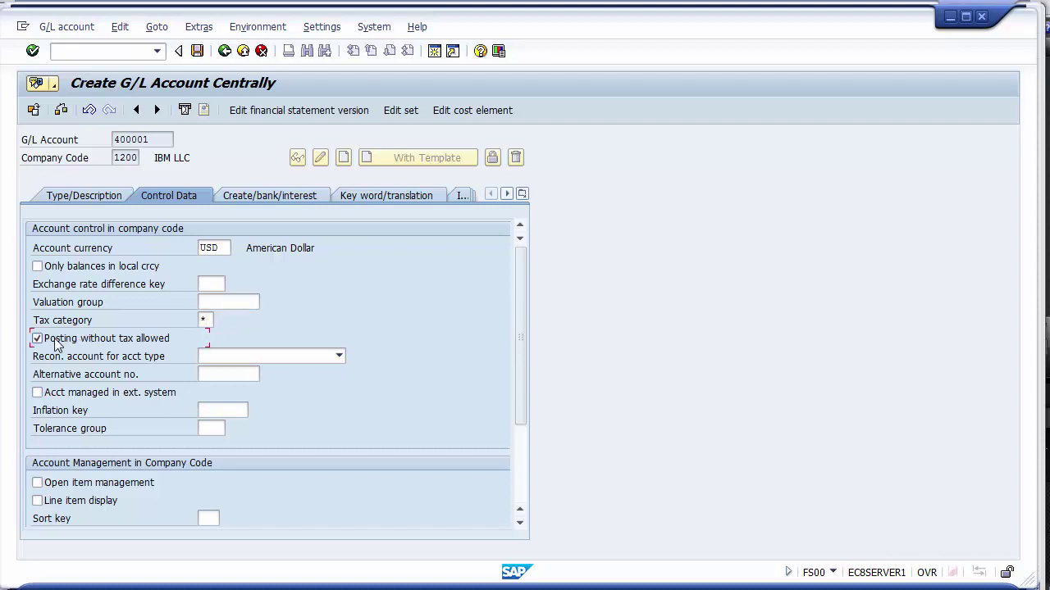
{"action": "left_click", "coordinate": [90, 508]}
Assign field status group G004 (Cost accounts) to G/L account 400001 and save the account despite the warning
{"action": "left_click", "coordinate": [254, 195]}
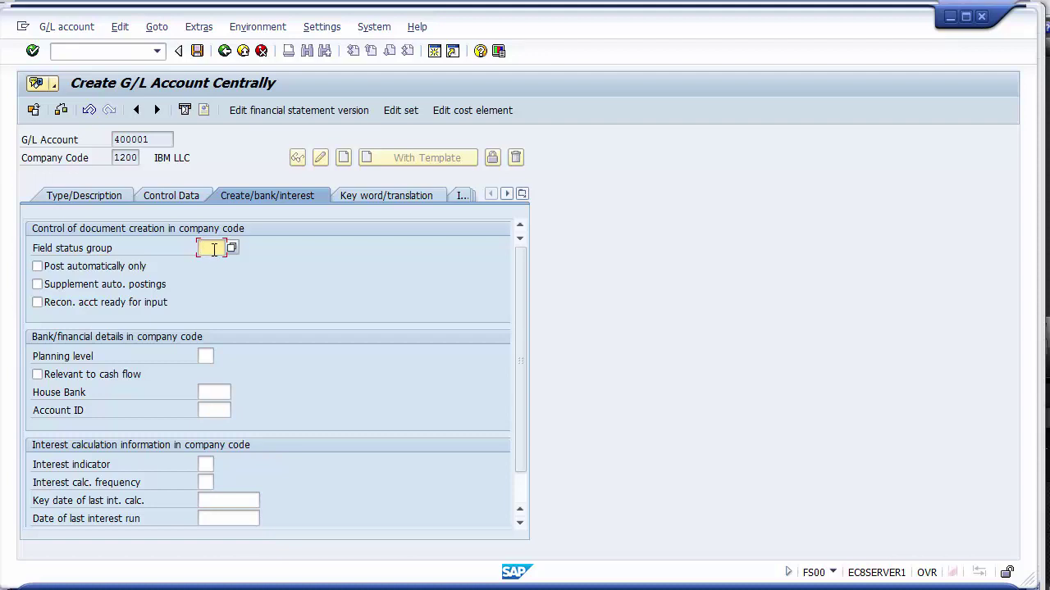
{"action": "left_click", "coordinate": [231, 248]}
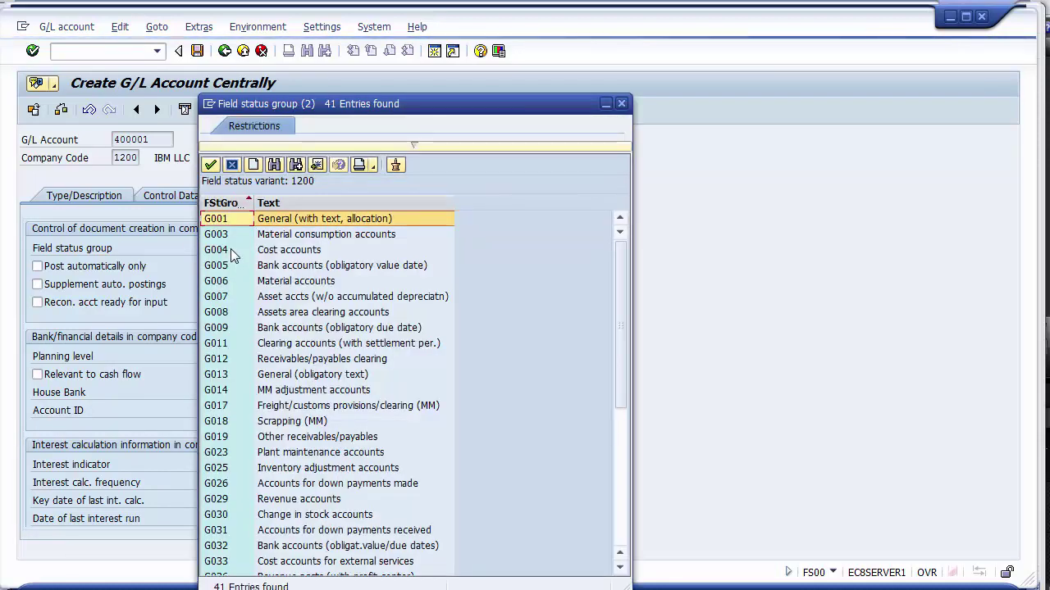
{"action": "left_click", "coordinate": [292, 255]}
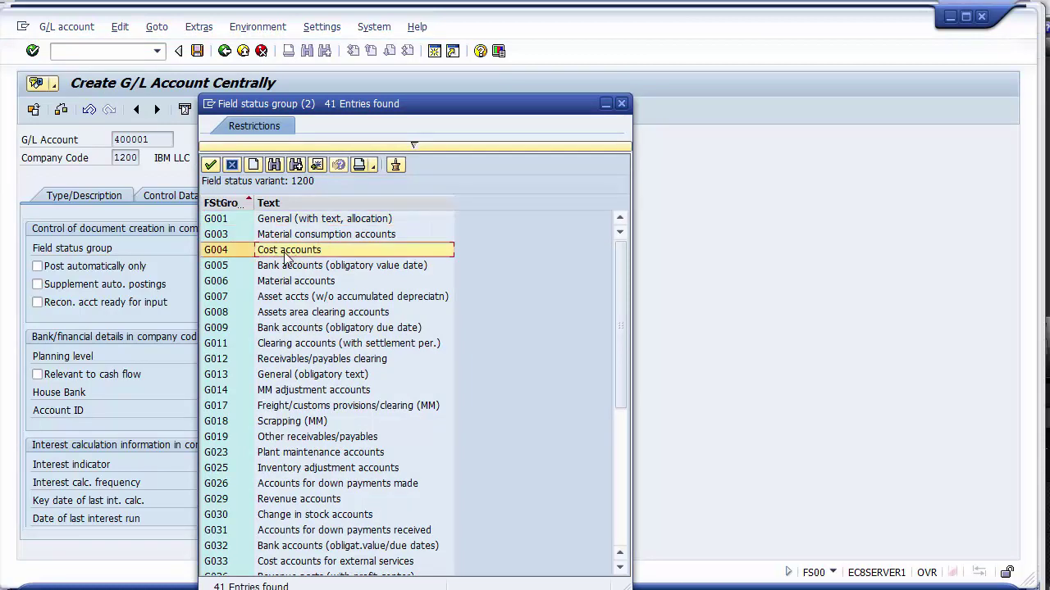
{"action": "double_click", "coordinate": [285, 251]}
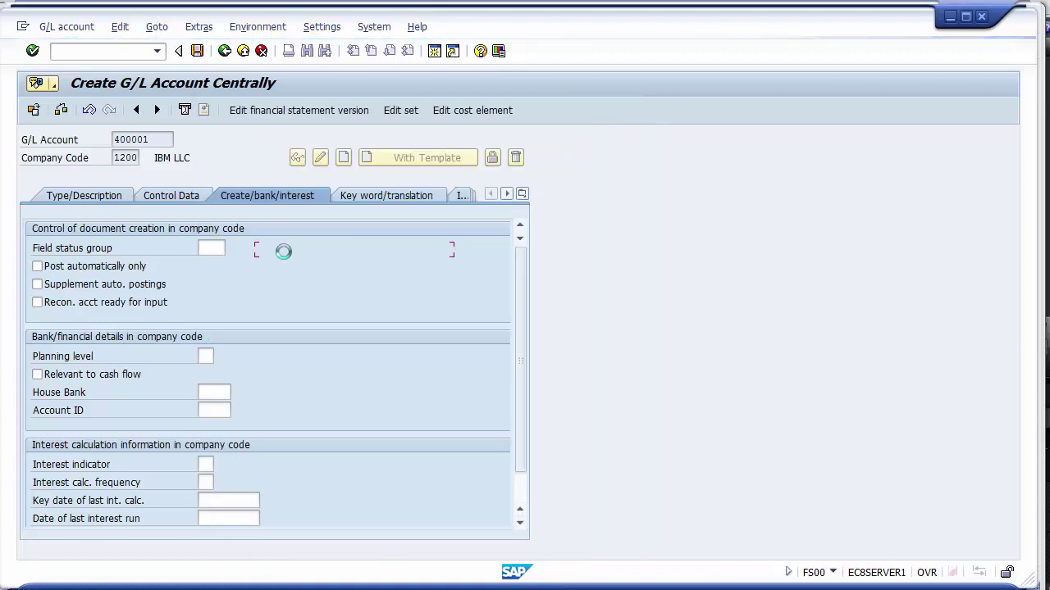
{"action": "left_click", "coordinate": [197, 51]}
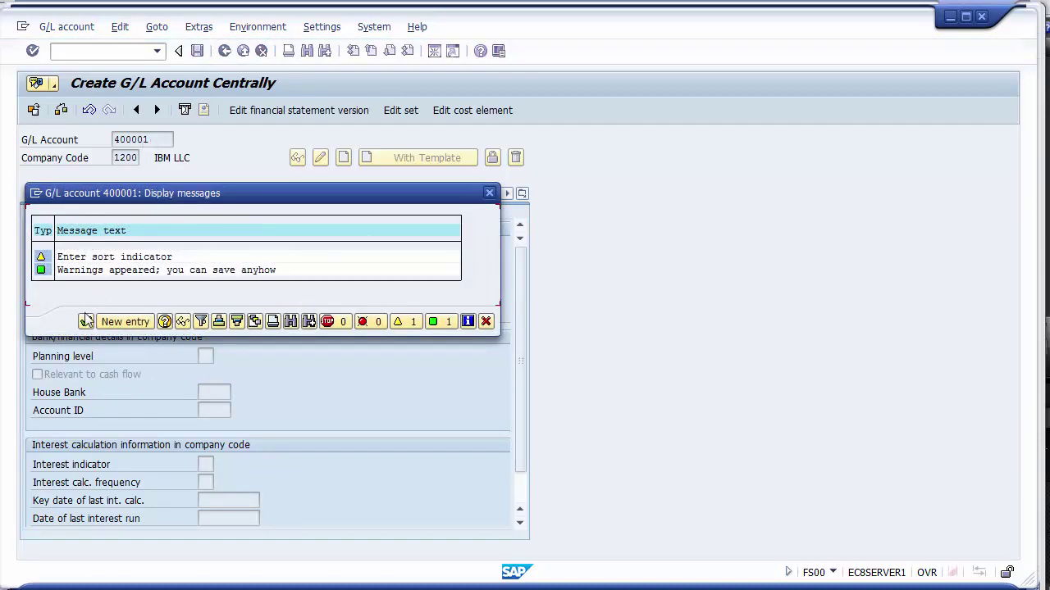
{"action": "left_click", "coordinate": [85, 321]}
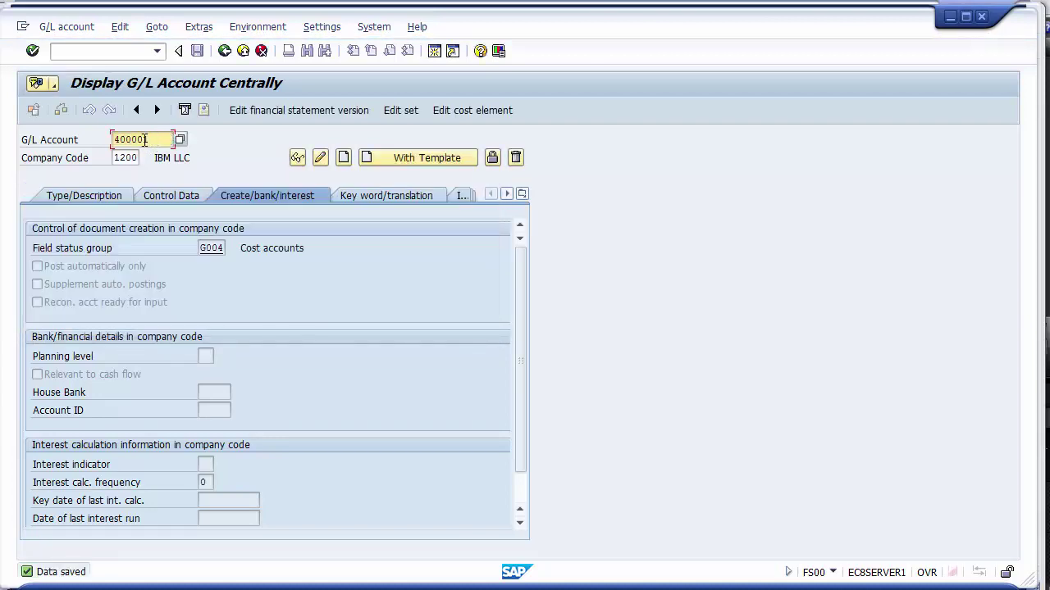
Copy the G/L account number and switch to the automatic postings account assignment for cash discount expenses
{"action": "left_click_drag", "start_coordinate": [123, 140], "coordinate": [113, 140]}
{"action": "key", "text": "ctrl+c"}
{"action": "left_click", "coordinate": [114, 140]}
{"action": "left_click", "coordinate": [364, 589]}
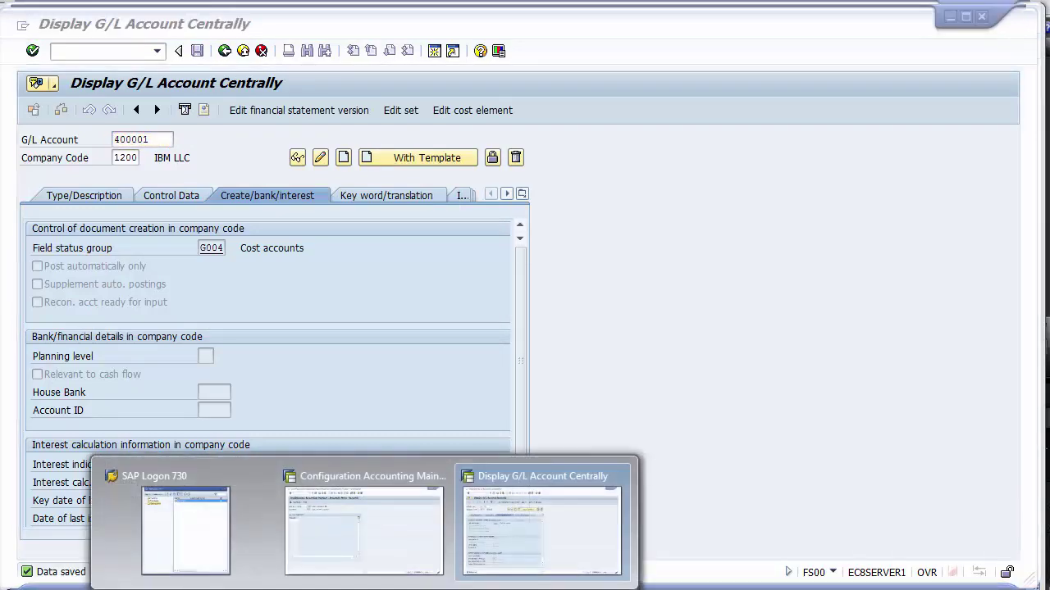
{"action": "left_click", "coordinate": [338, 517]}
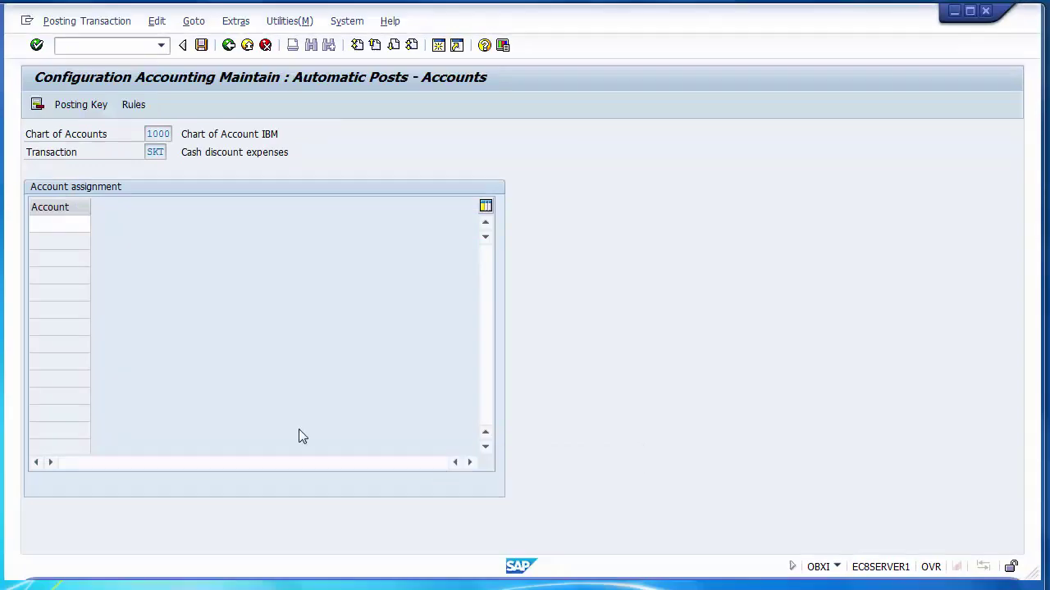
{"action": "left_click", "coordinate": [62, 226]}
{"action": "key", "text": "ctrl+v"}
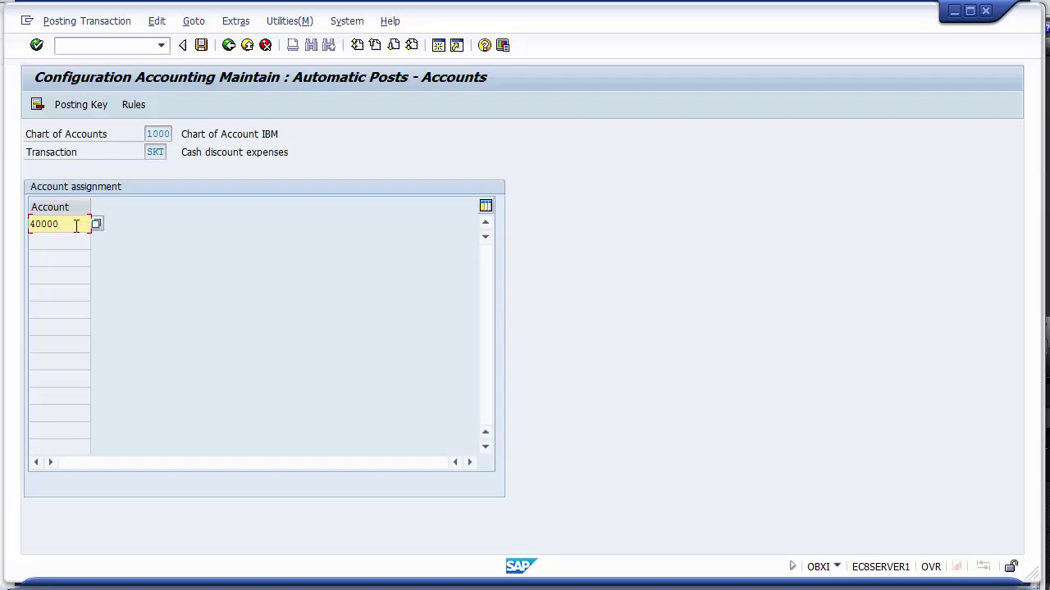
{"action": "key", "text": "BackSpace"}
{"action": "key", "text": "BackSpace"}
{"action": "key", "text": "BackSpace"}
{"action": "key", "text": "BackSpace"}
{"action": "key", "text": "BackSpace"}
{"action": "key", "text": "BackSpace"}
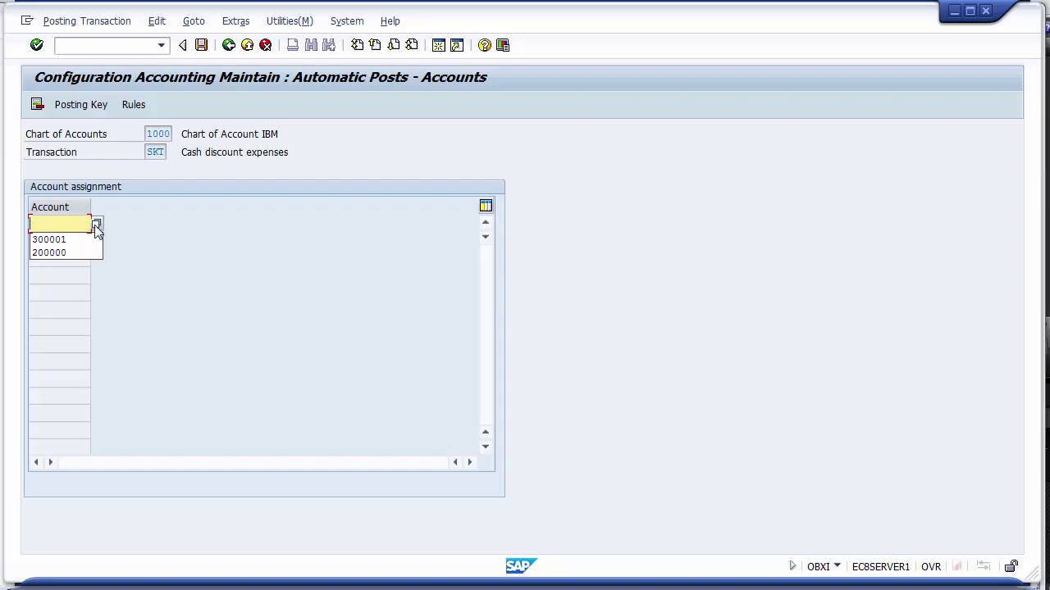
Look up and assign Cash Discount Allowed Account 400001 to transaction SKT, and save it under the FICO Configurations customizing request
{"action": "key", "text": "Return"}
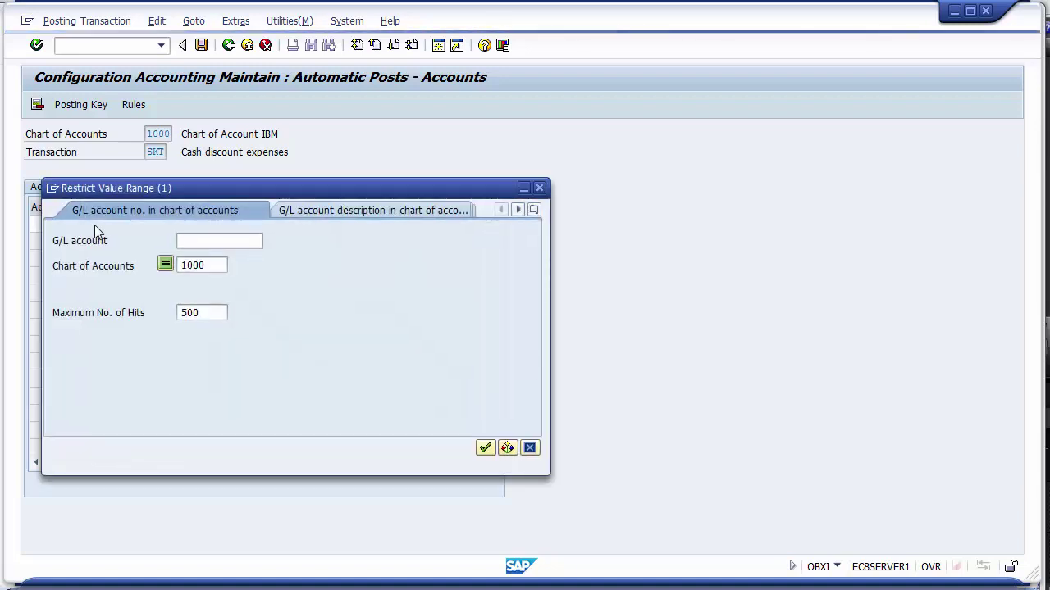
{"action": "left_click", "coordinate": [484, 450]}
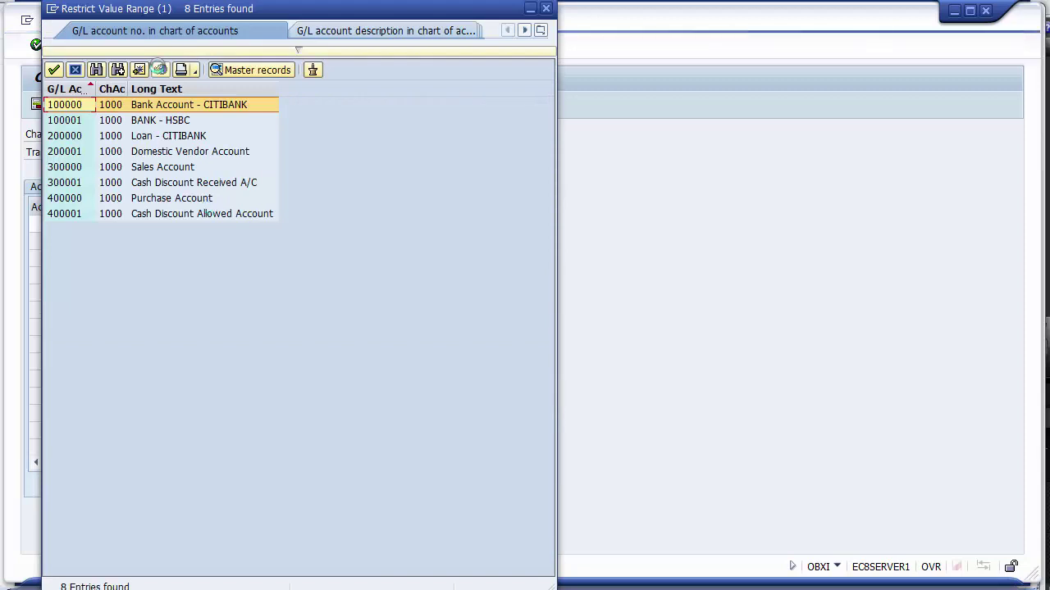
{"action": "left_click", "coordinate": [175, 217]}
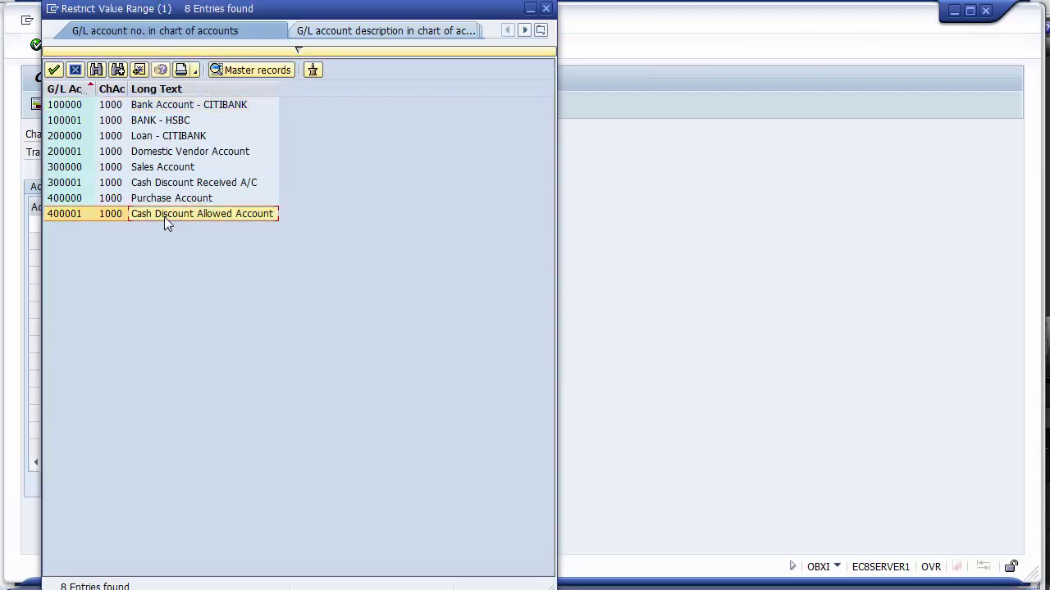
{"action": "double_click", "coordinate": [164, 216]}
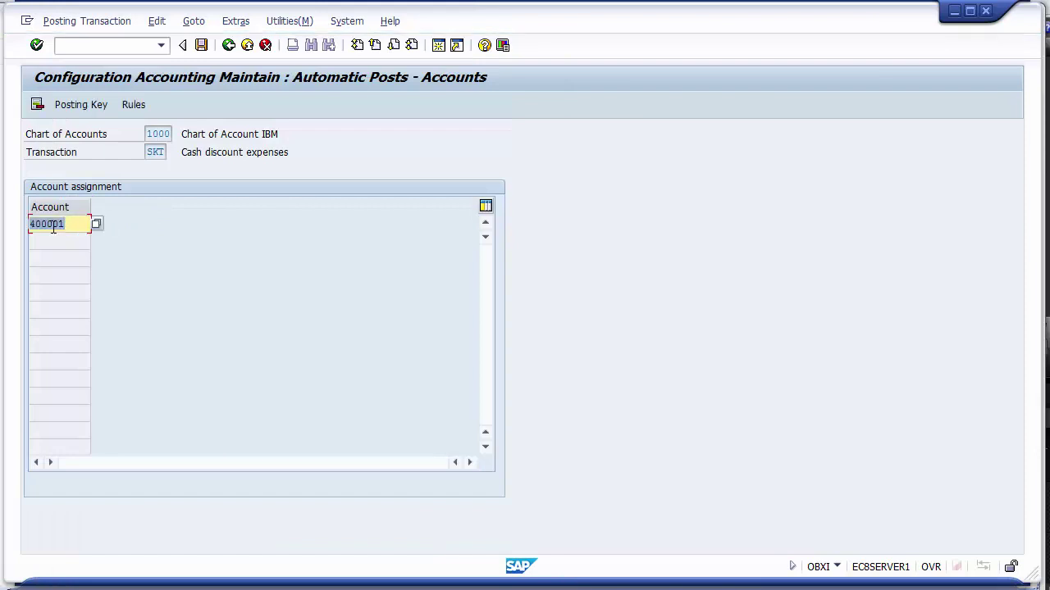
{"action": "left_click", "coordinate": [201, 48]}
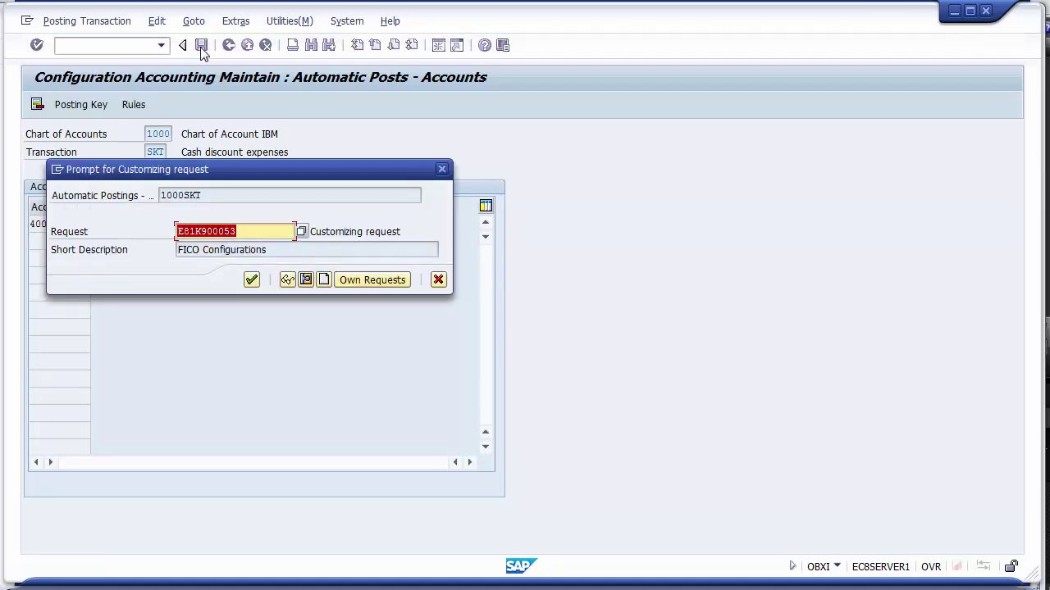
{"action": "left_click", "coordinate": [252, 281]}
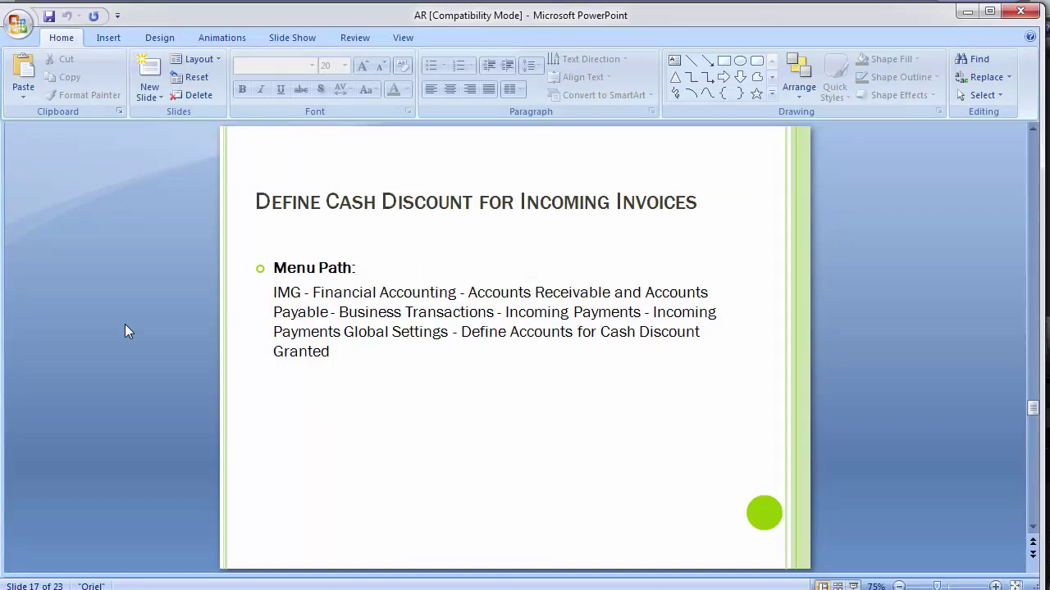
Read the Maintain Document Number Range slide in the PowerPoint presentation for its menu path and transaction code
{"action": "scroll", "coordinate": [125, 325], "scroll_direction": "down", "scroll_amount": 1}
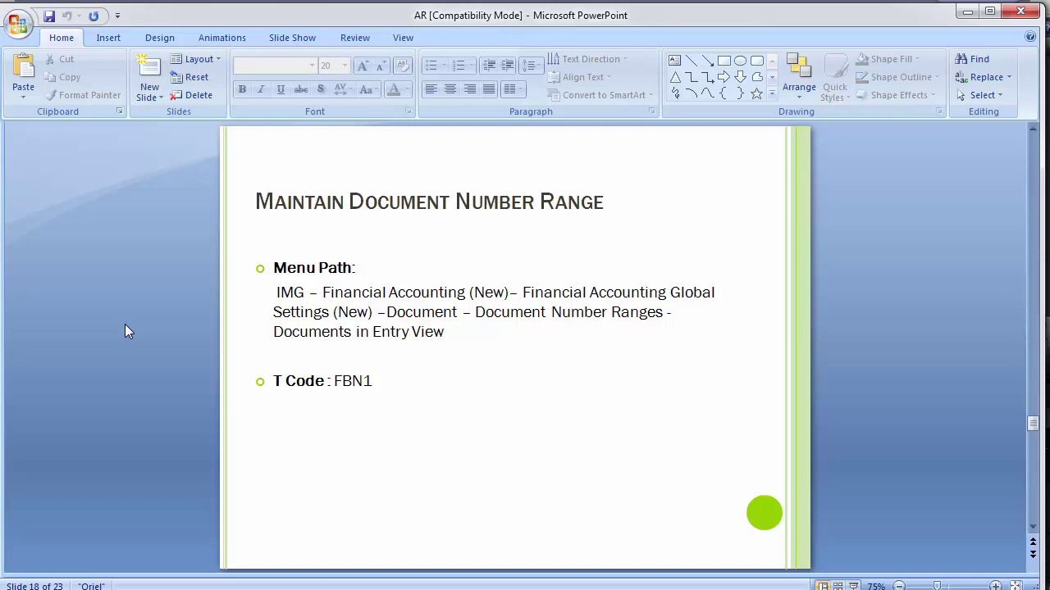
{"action": "left_click", "coordinate": [351, 203]}
{"action": "left_click_drag", "start_coordinate": [351, 204], "coordinate": [553, 221]}
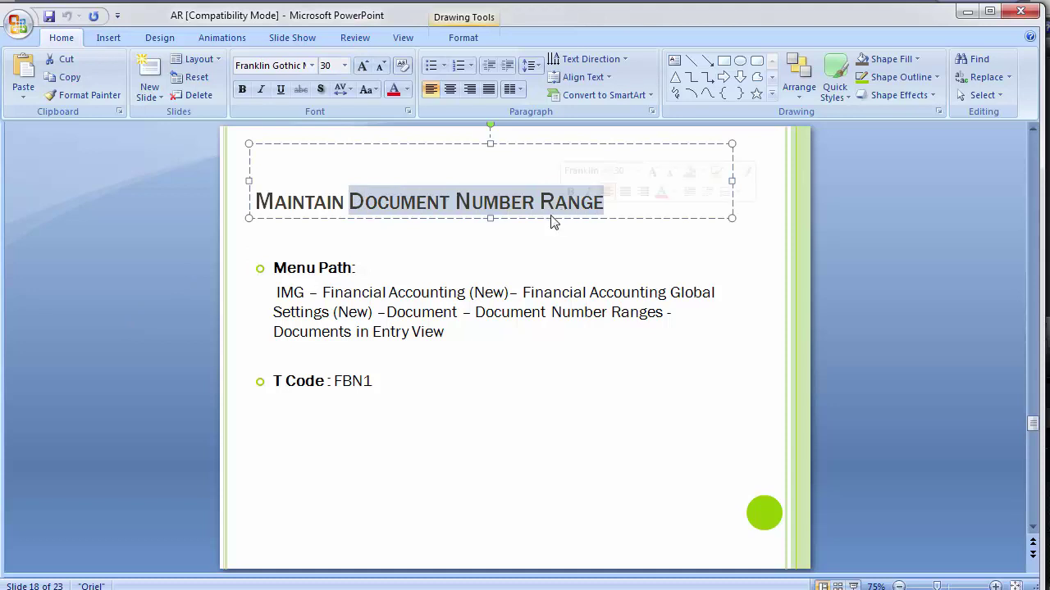
{"action": "left_click", "coordinate": [186, 276]}
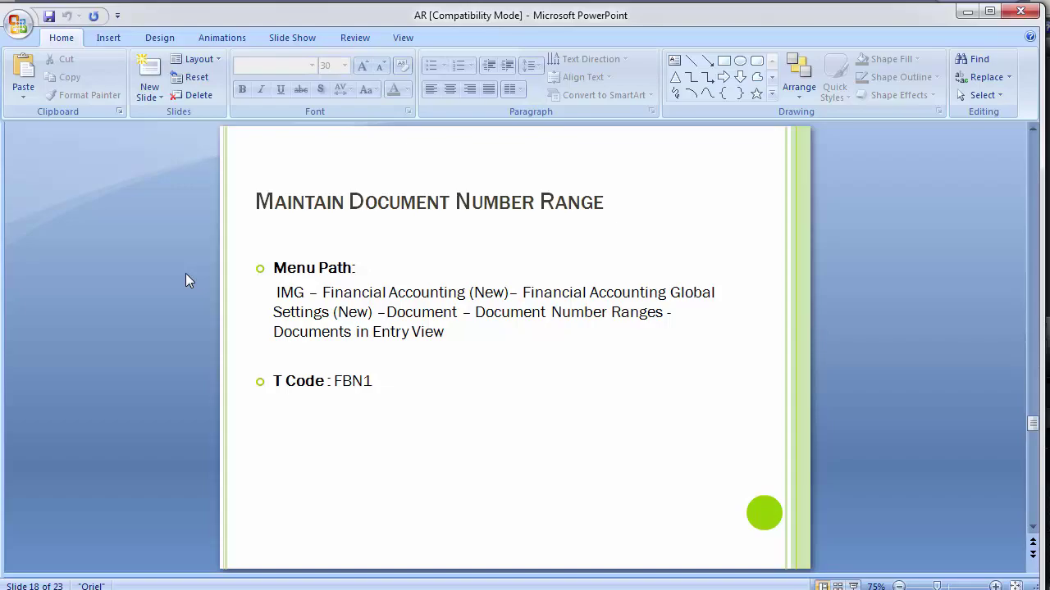
Return to SAP, leave the cash discount account assignment and start transaction OBA7 in the G/L account session
{"action": "key", "text": "alt+Tab"}
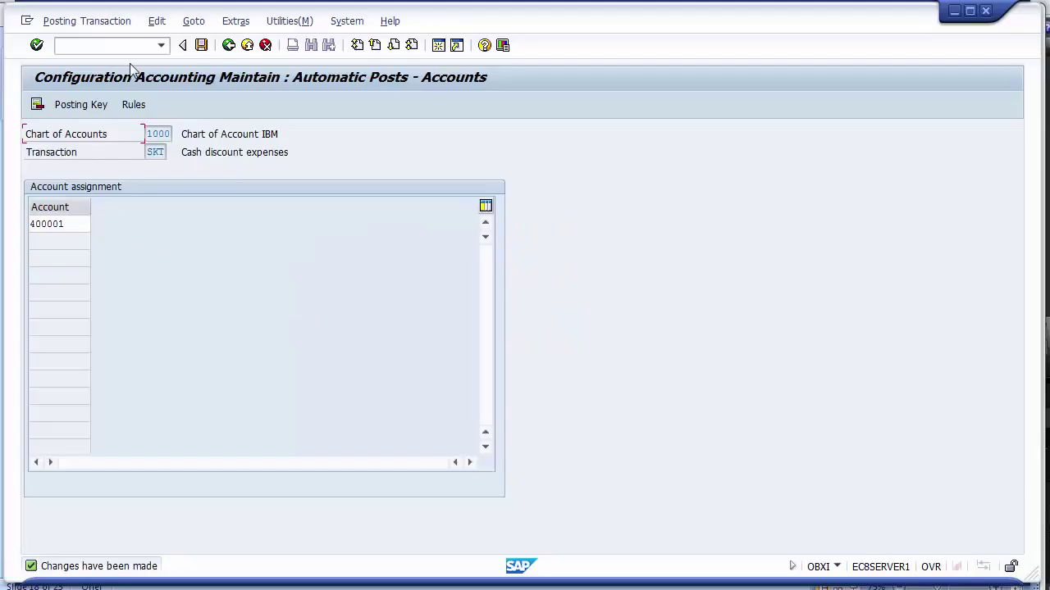
{"action": "left_click", "coordinate": [229, 46]}
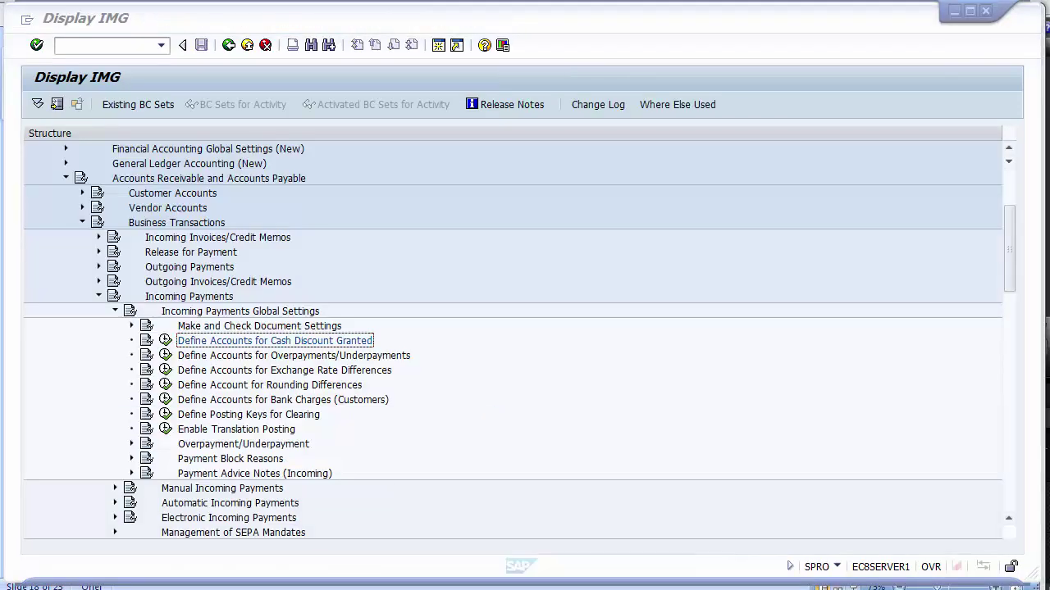
{"action": "left_click", "coordinate": [513, 538]}
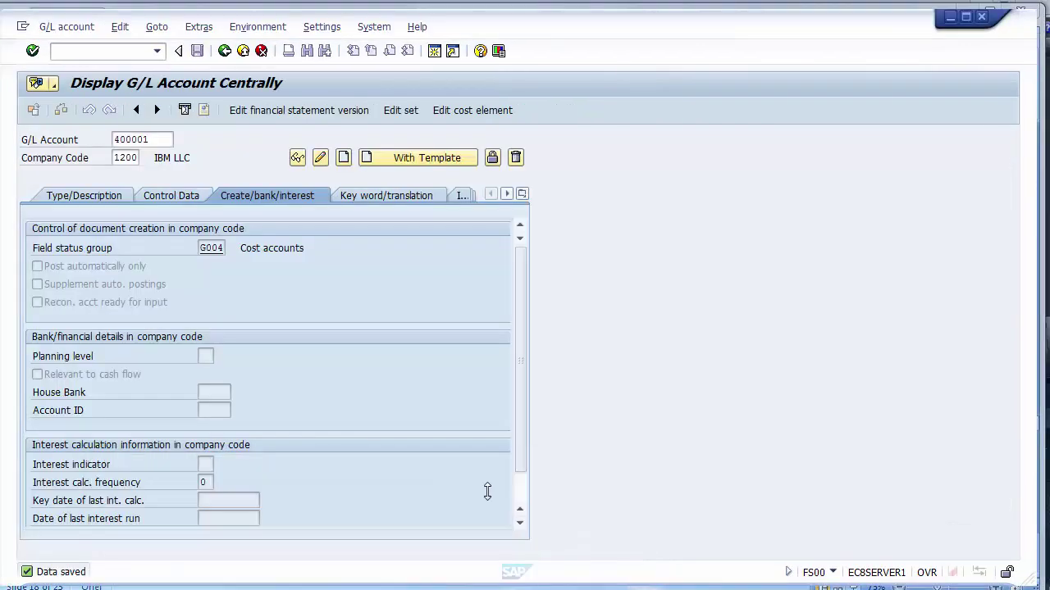
{"action": "left_click", "coordinate": [92, 52]}
{"action": "type", "text": "/n"}
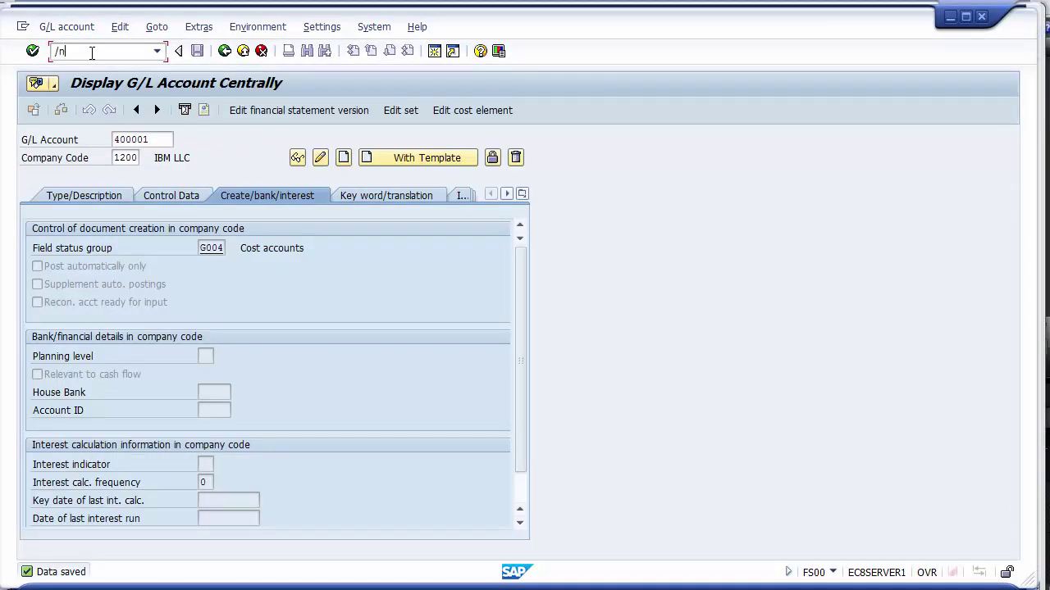
{"action": "type", "text": "oba7"}
{"action": "key", "text": "Return"}
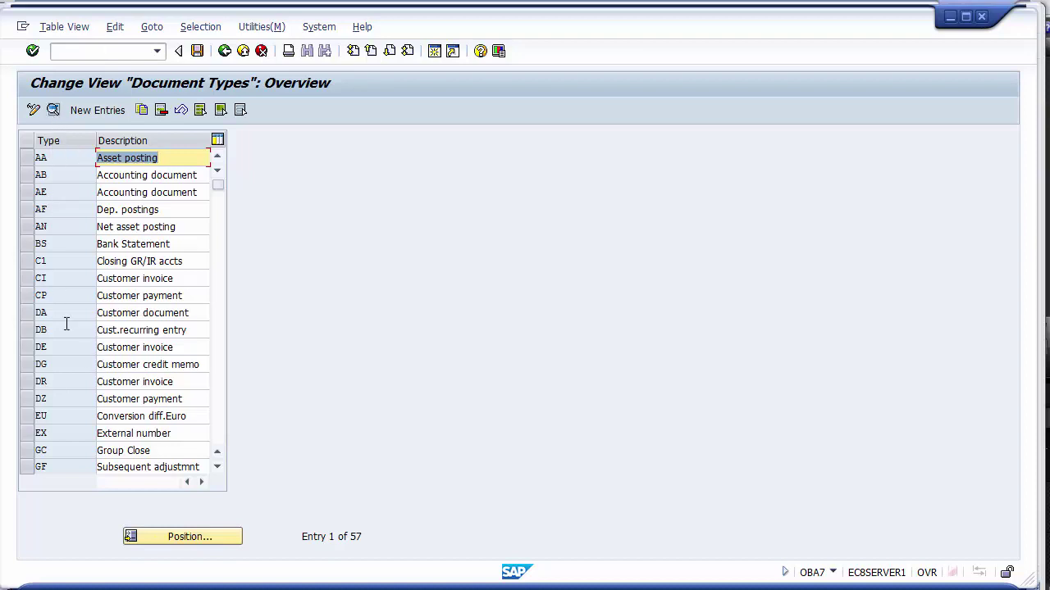
Examine the customer document types in the overview, including customer invoice, credit memo and customer payment
{"action": "left_click", "coordinate": [41, 312]}
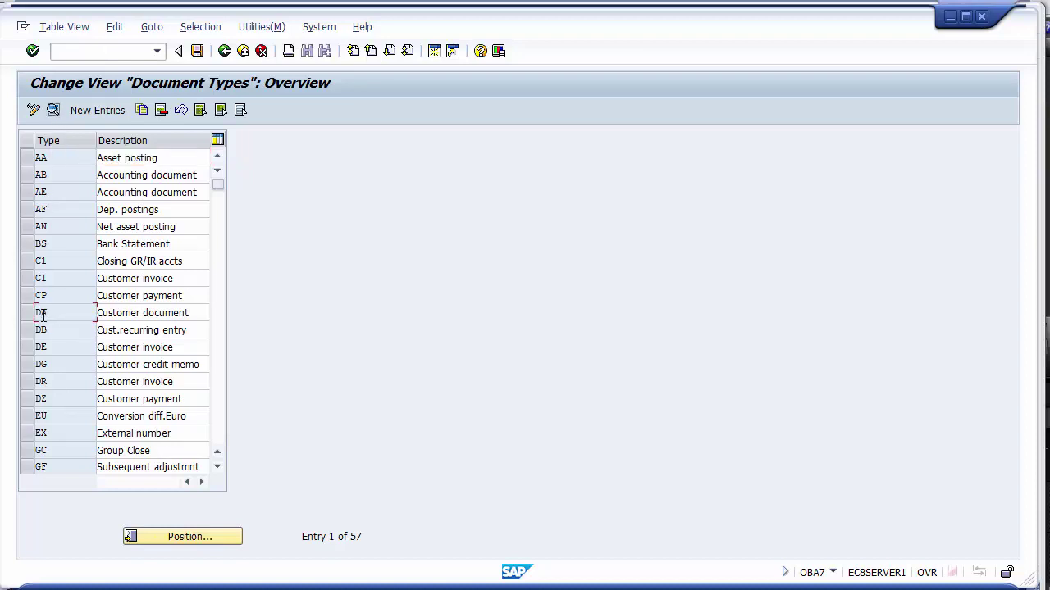
{"action": "key", "text": "Down"}
{"action": "key", "text": "Up"}
{"action": "key", "text": "Up"}
{"action": "key", "text": "Up"}
{"action": "key", "text": "Up"}
{"action": "key", "text": "Up"}
{"action": "left_click", "coordinate": [168, 347]}
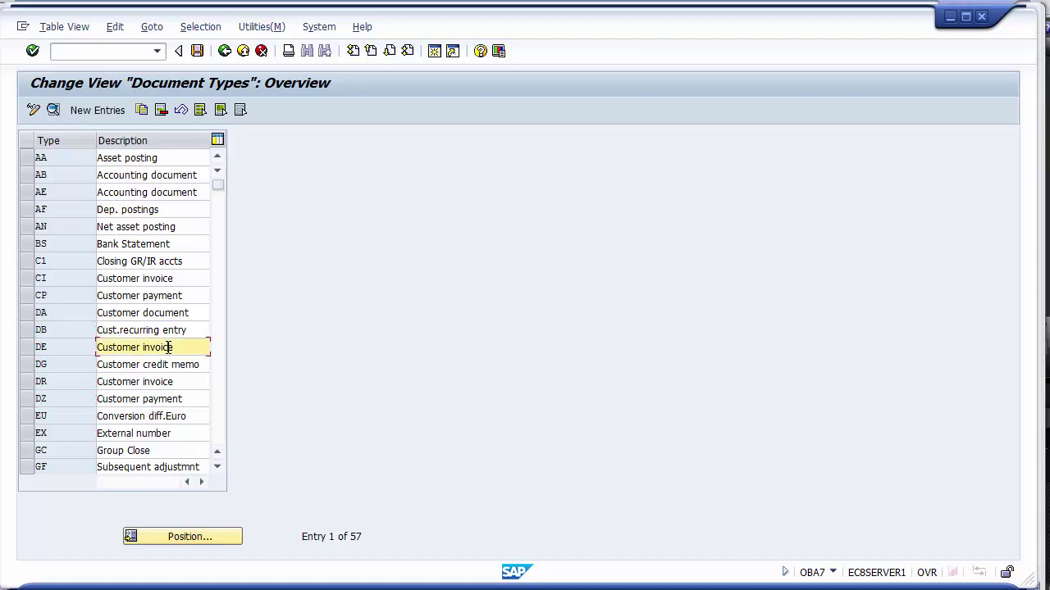
{"action": "left_click", "coordinate": [168, 398]}
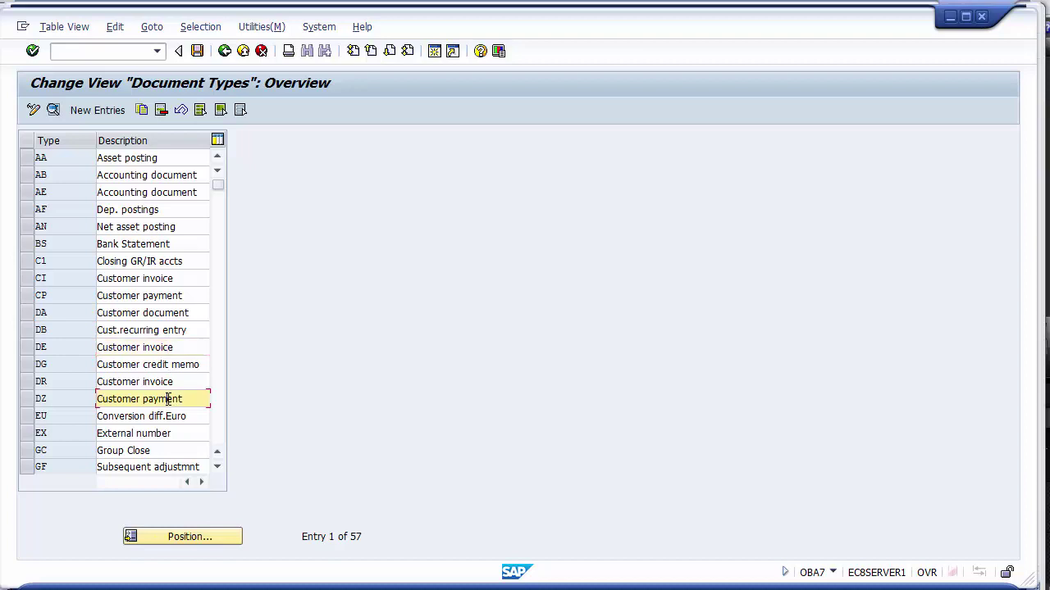
{"action": "left_click", "coordinate": [133, 347]}
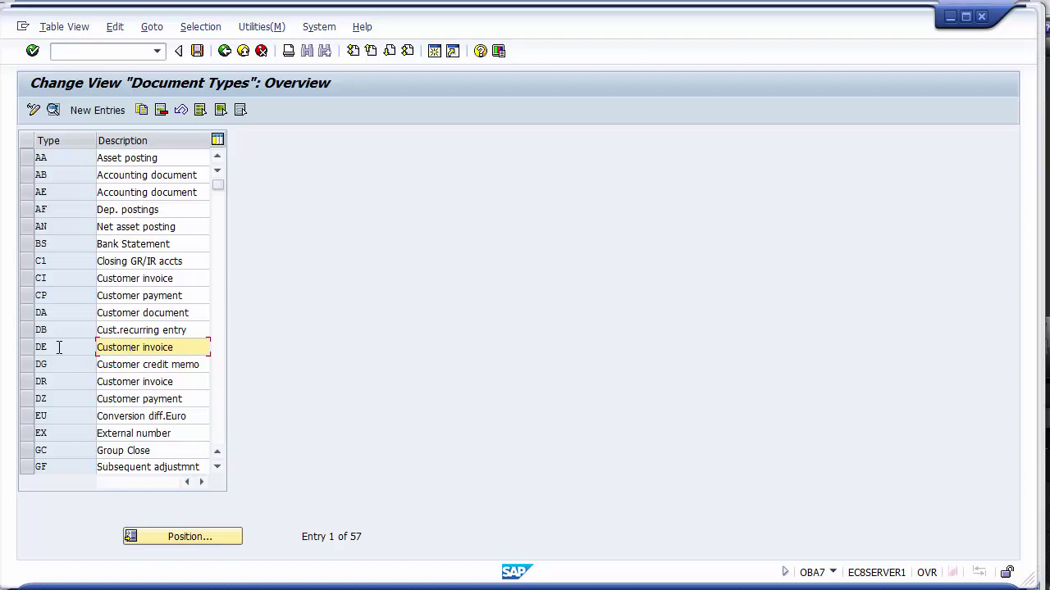
{"action": "key", "text": "Down"}
{"action": "key", "text": "Down"}
{"action": "key", "text": "Down"}
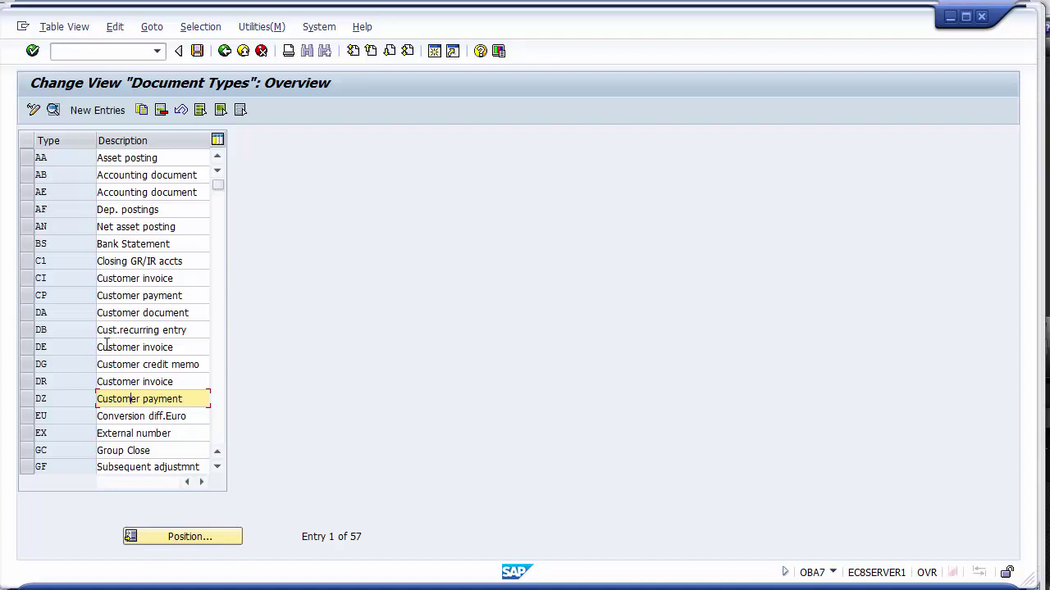
Check which number range is assigned to document type DE (Customer invoice), and return to the overview
{"action": "double_click", "coordinate": [64, 348]}
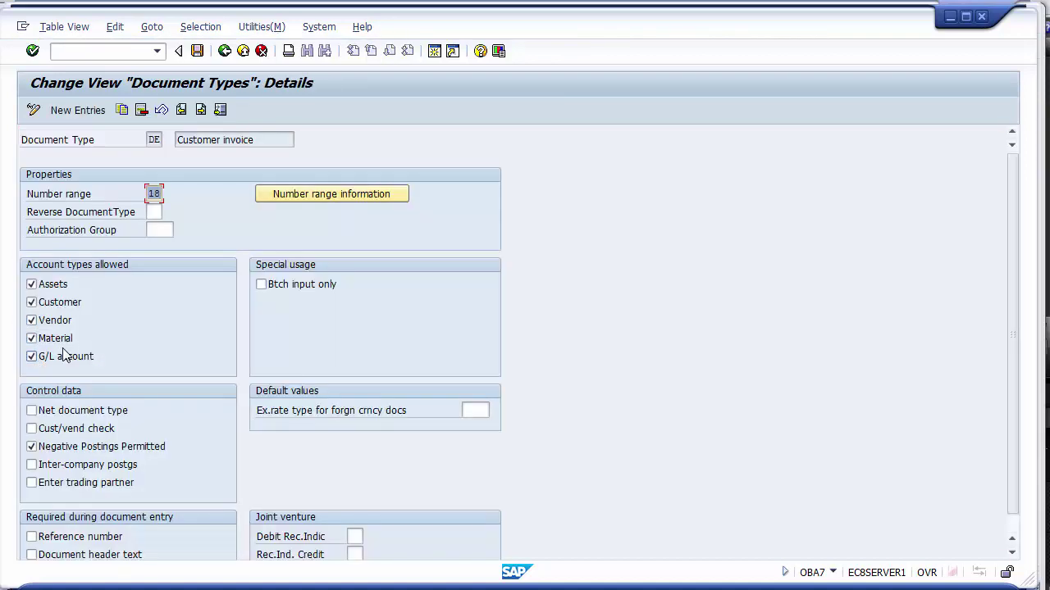
{"action": "left_click", "coordinate": [90, 197]}
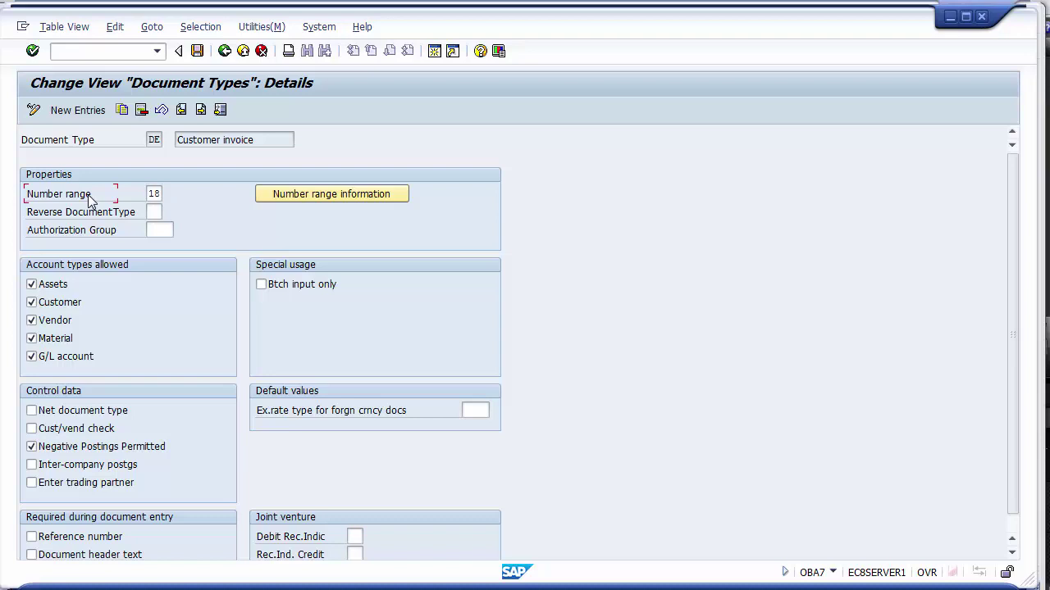
{"action": "left_click", "coordinate": [151, 193]}
{"action": "left_click_drag", "start_coordinate": [267, 139], "coordinate": [174, 139]}
{"action": "left_click", "coordinate": [224, 52]}
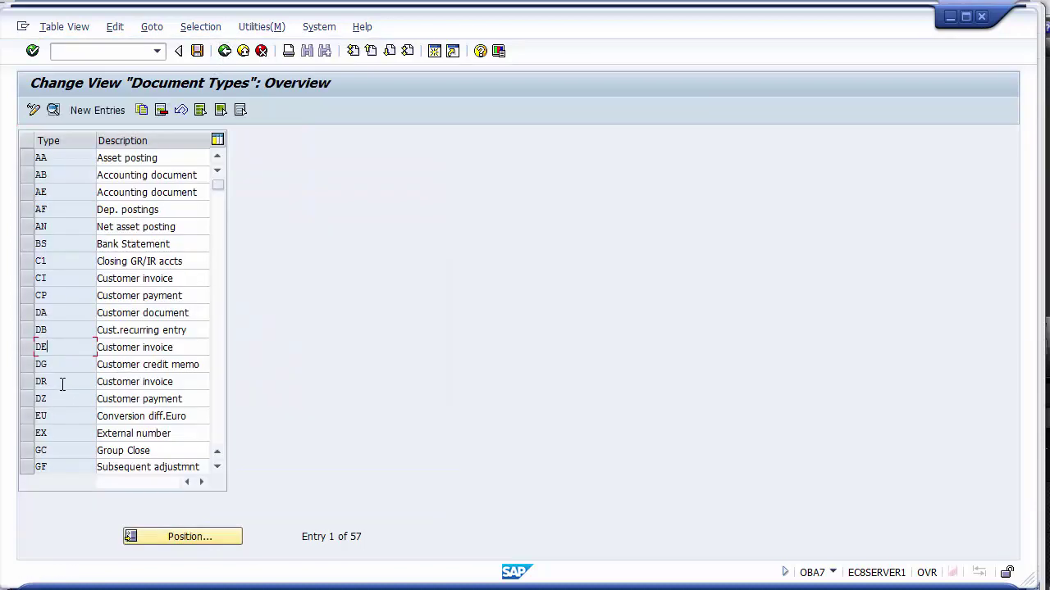
Check which number range is assigned to document type DZ (Customer payment), and leave its details
{"action": "double_click", "coordinate": [56, 397]}
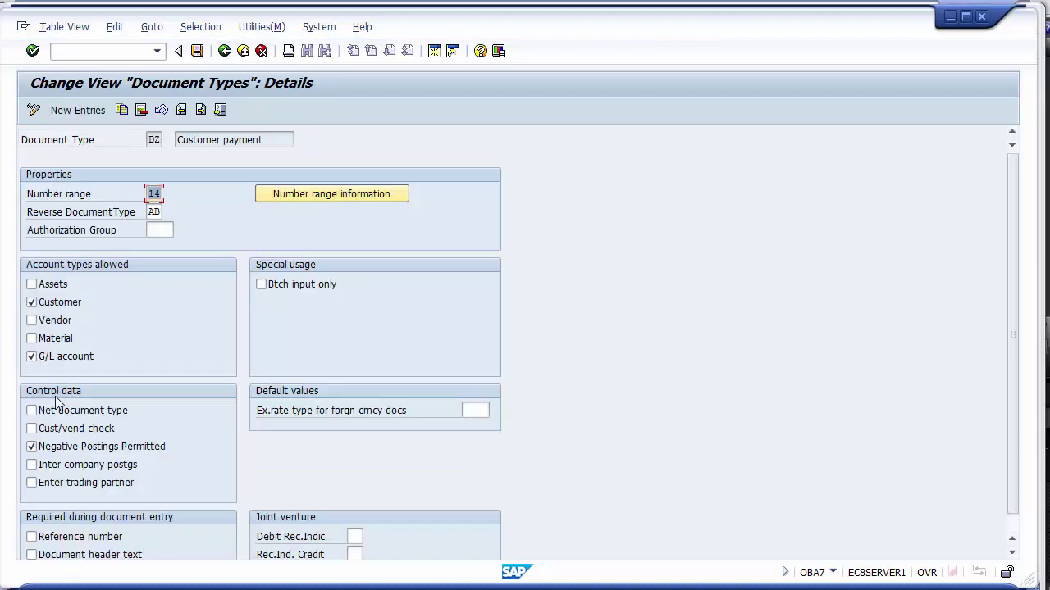
{"action": "left_click", "coordinate": [154, 194]}
{"action": "left_click_drag", "start_coordinate": [278, 144], "coordinate": [182, 158]}
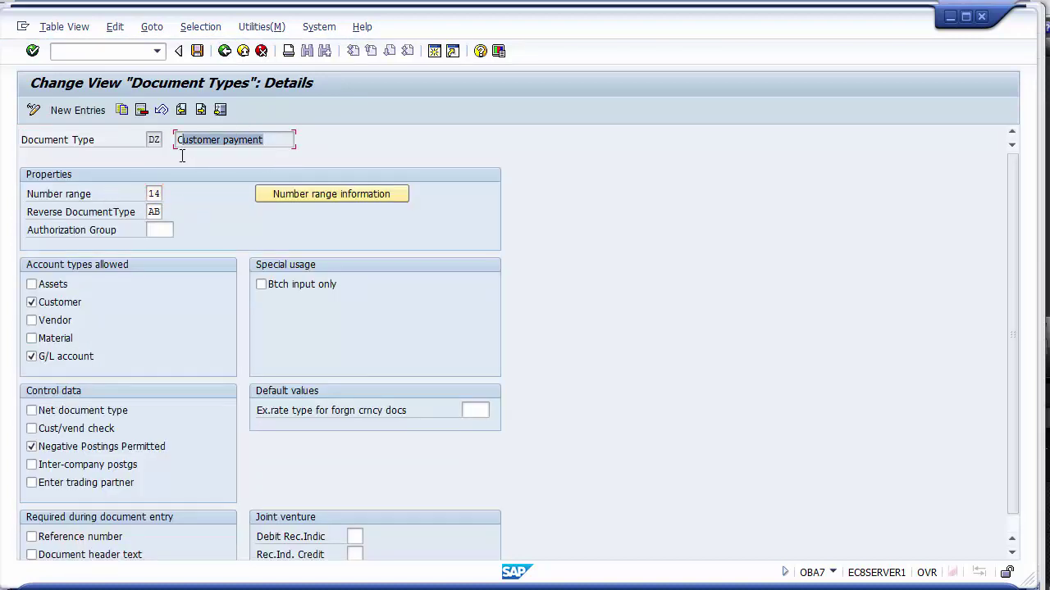
{"action": "left_click", "coordinate": [224, 51]}
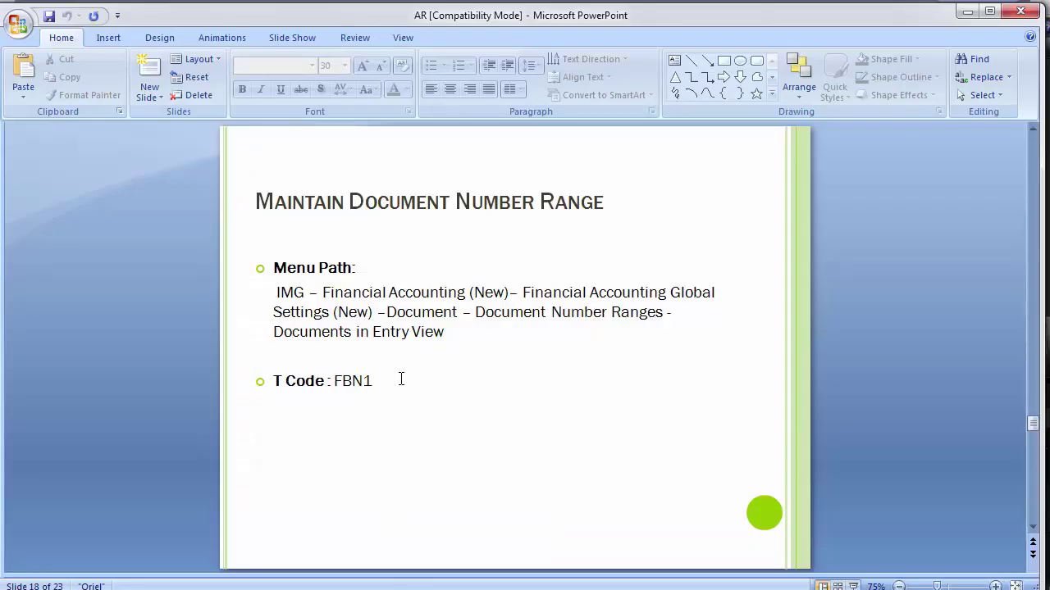
Examine the transaction code and menu path for maintaining document number ranges on the slide
{"action": "left_click", "coordinate": [386, 378]}
{"action": "left_click_drag", "start_coordinate": [387, 379], "coordinate": [333, 383]}
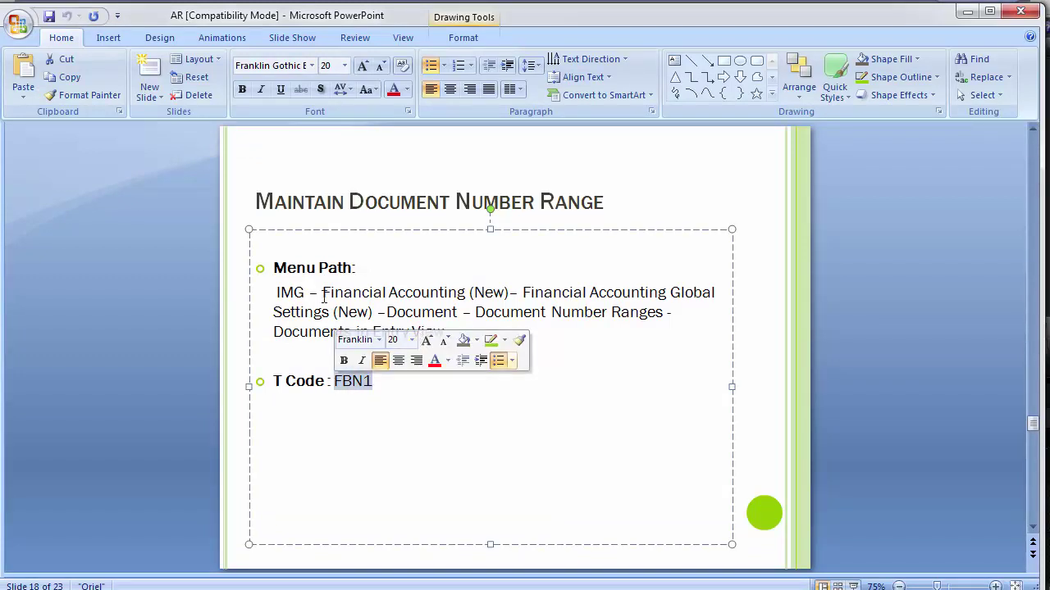
{"action": "left_click_drag", "start_coordinate": [274, 292], "coordinate": [454, 338]}
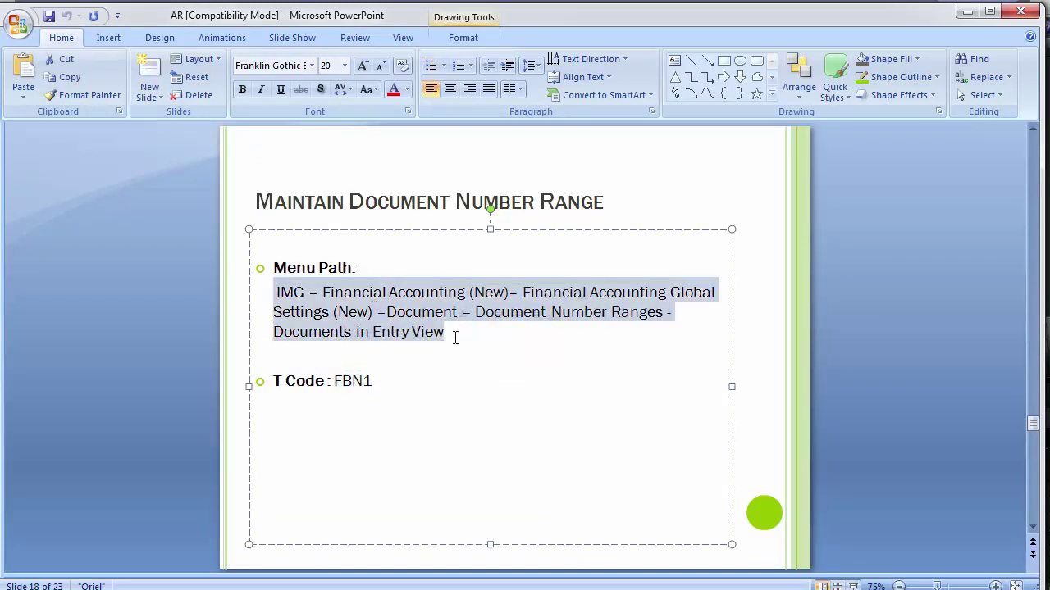
{"action": "left_click", "coordinate": [455, 338]}
{"action": "left_click", "coordinate": [149, 311]}
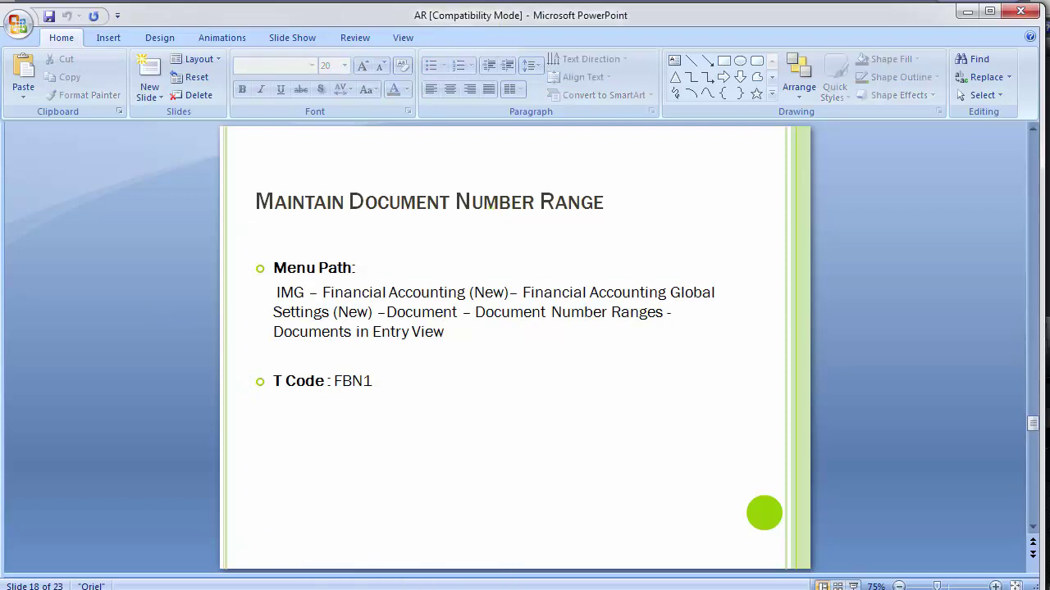
Switch to the SAP document types session and start transaction FBN1
{"action": "mouse_move", "coordinate": [365, 586]}
{"action": "left_click", "coordinate": [501, 538]}
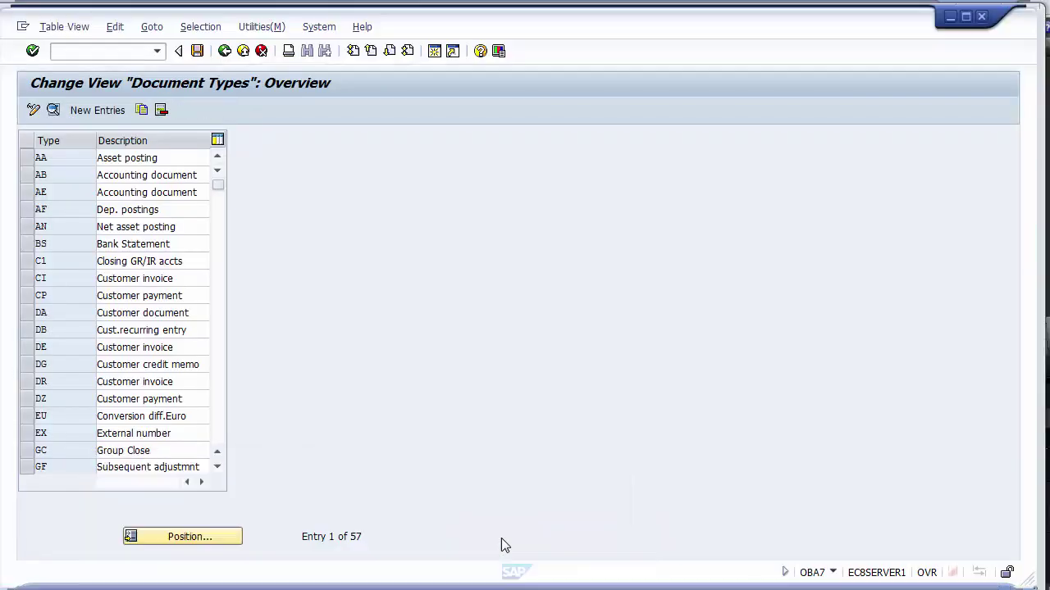
{"action": "left_click", "coordinate": [93, 57]}
{"action": "type", "text": "/nfb"}
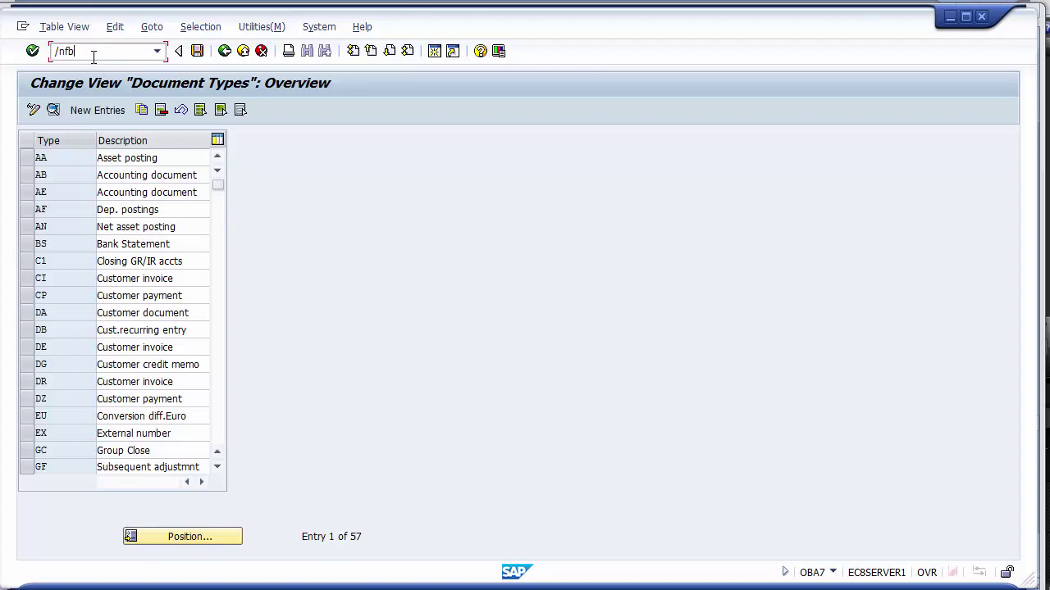
{"action": "type", "text": "n1"}
{"action": "key", "text": "Return"}
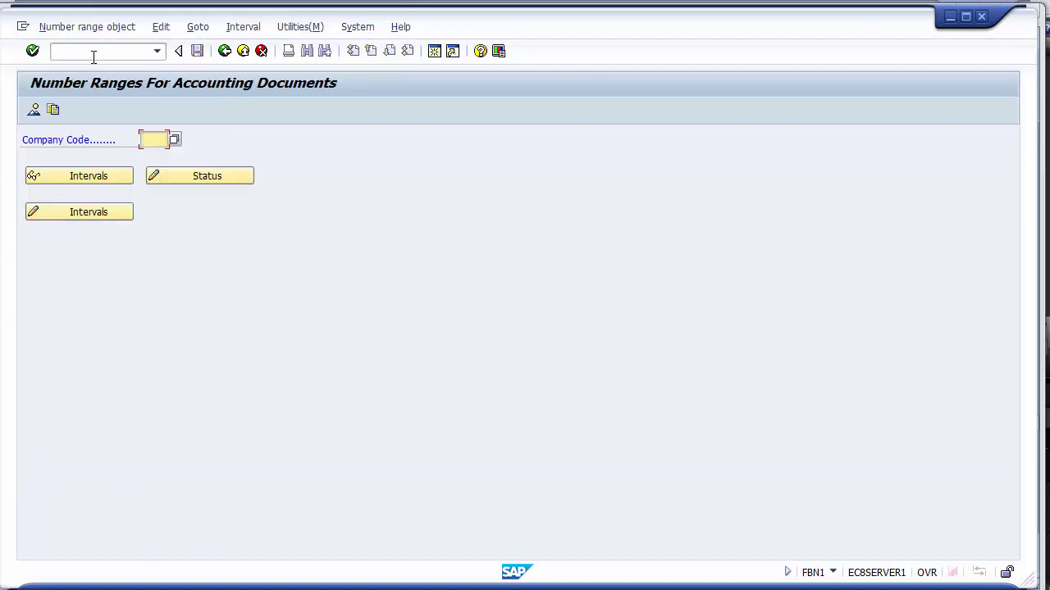
Enter company code 1200, display its existing number range intervals and return to the initial screen
{"action": "type", "text": "1200"}
{"action": "left_click", "coordinate": [88, 180]}
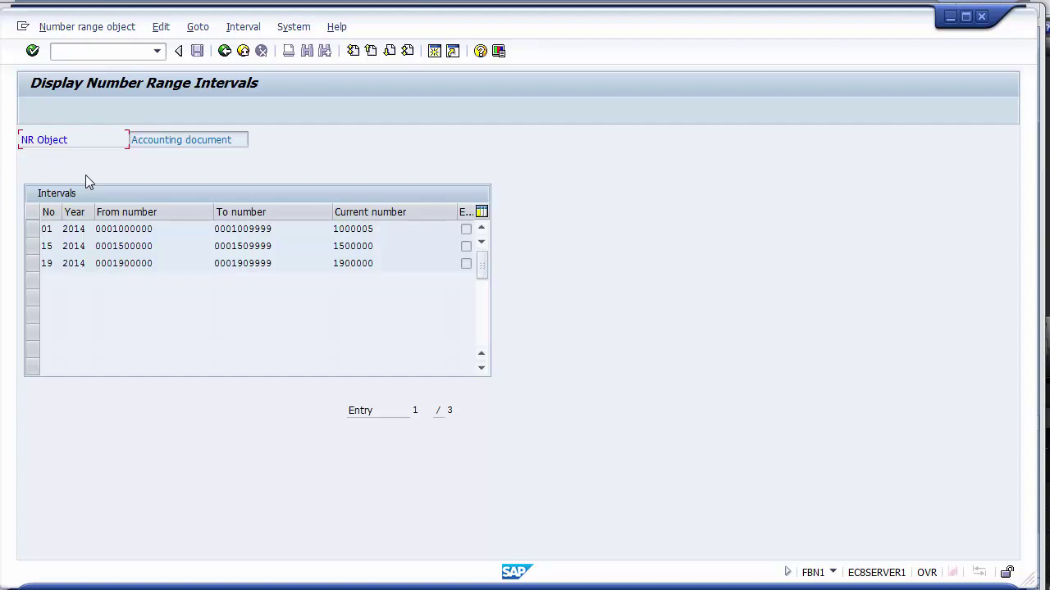
{"action": "left_click", "coordinate": [224, 51]}
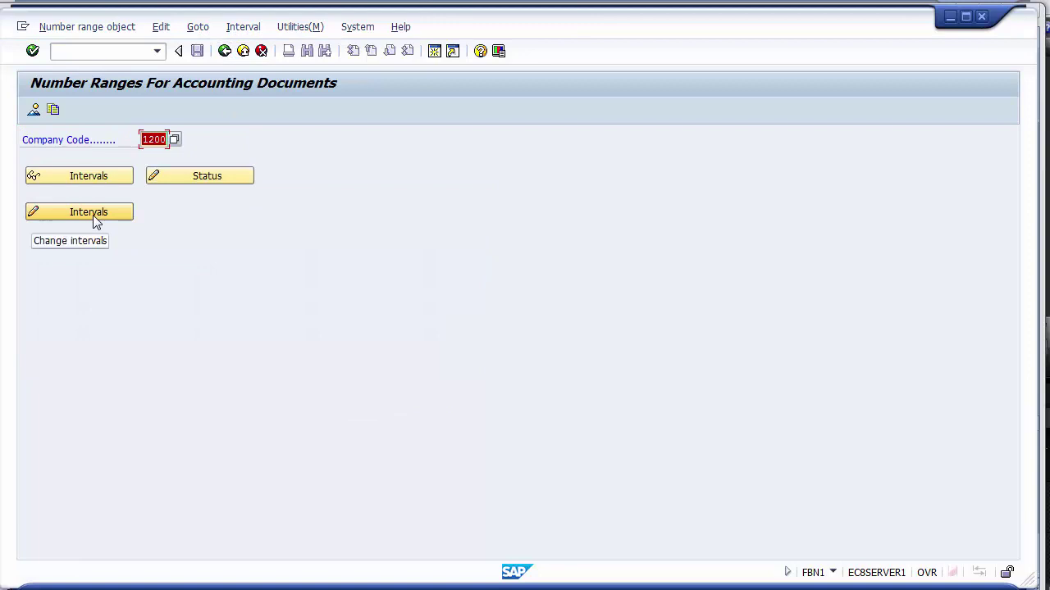
Open the number range intervals for editing and start a new interval with number 18 and year 2014
{"action": "left_click", "coordinate": [92, 215]}
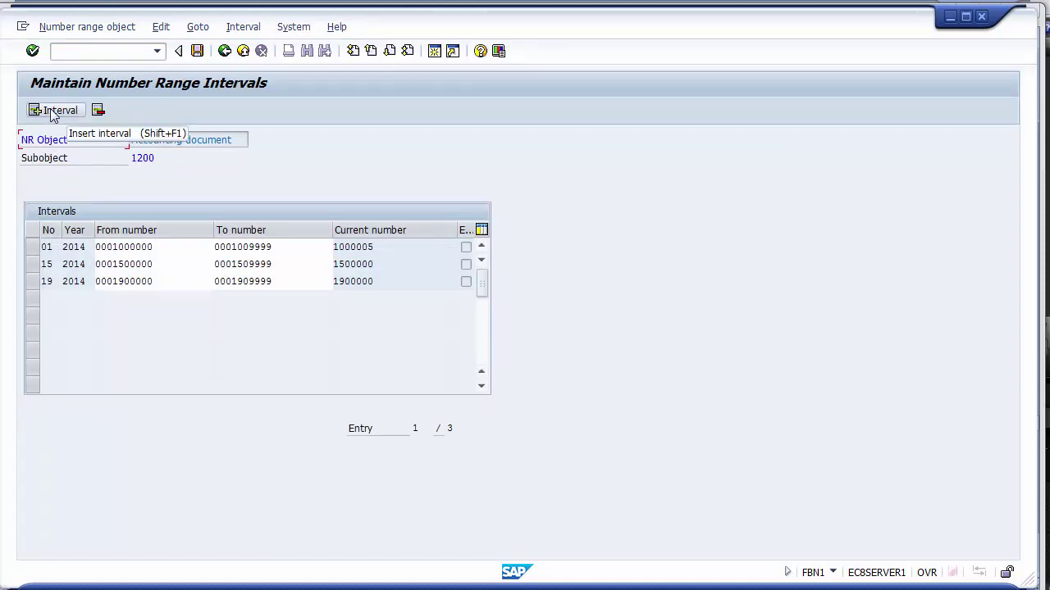
{"action": "left_click", "coordinate": [50, 111]}
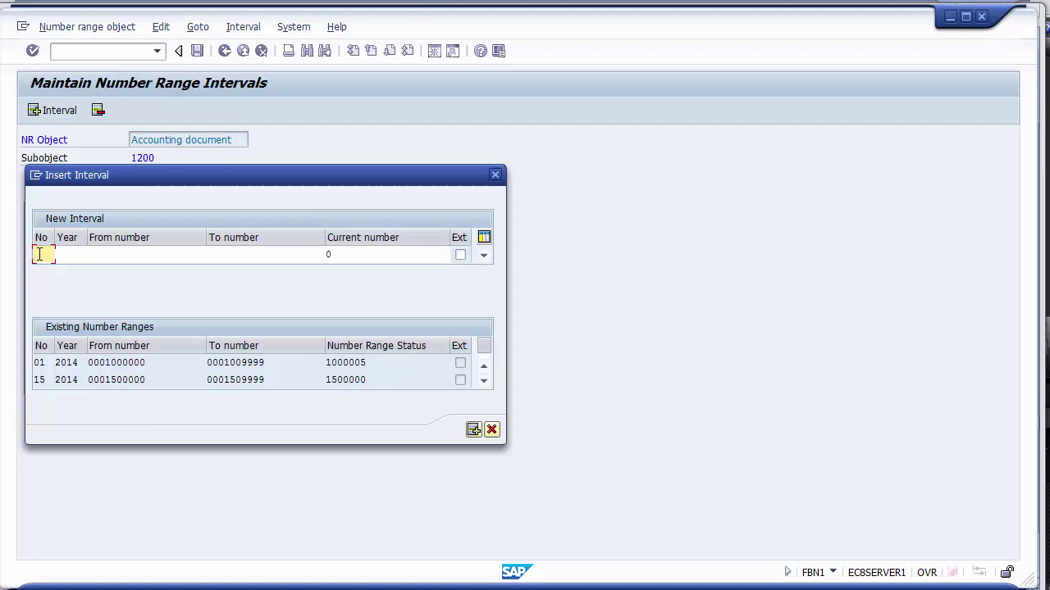
{"action": "type", "text": "18"}
{"action": "left_click", "coordinate": [66, 256]}
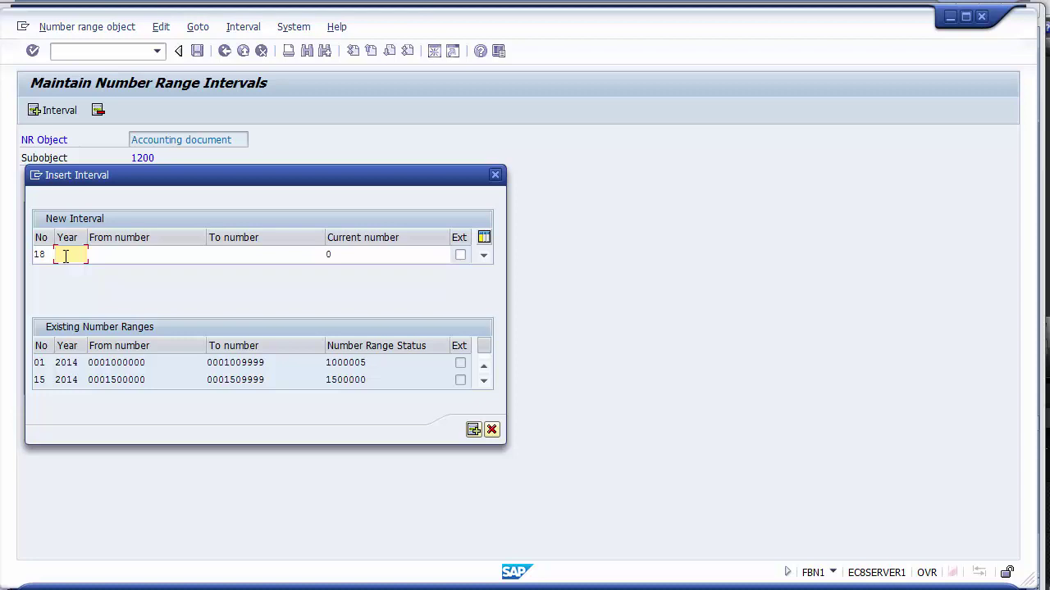
{"action": "type", "text": "2014"}
{"action": "left_click", "coordinate": [103, 255]}
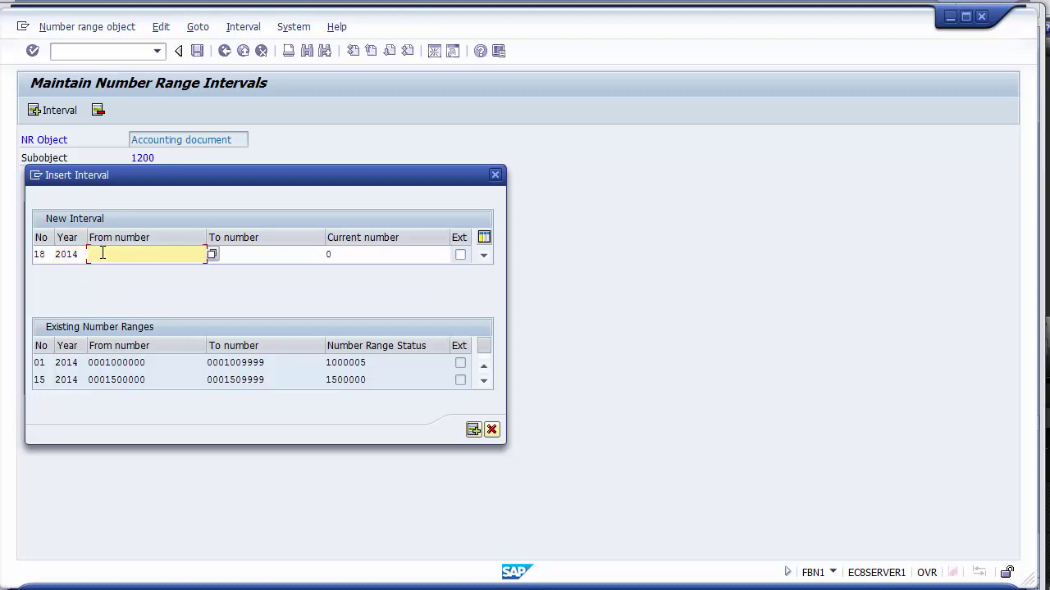
Set interval 18 to run from 1800000 to 1809999, and insert it into the list
{"action": "type", "text": "1"}
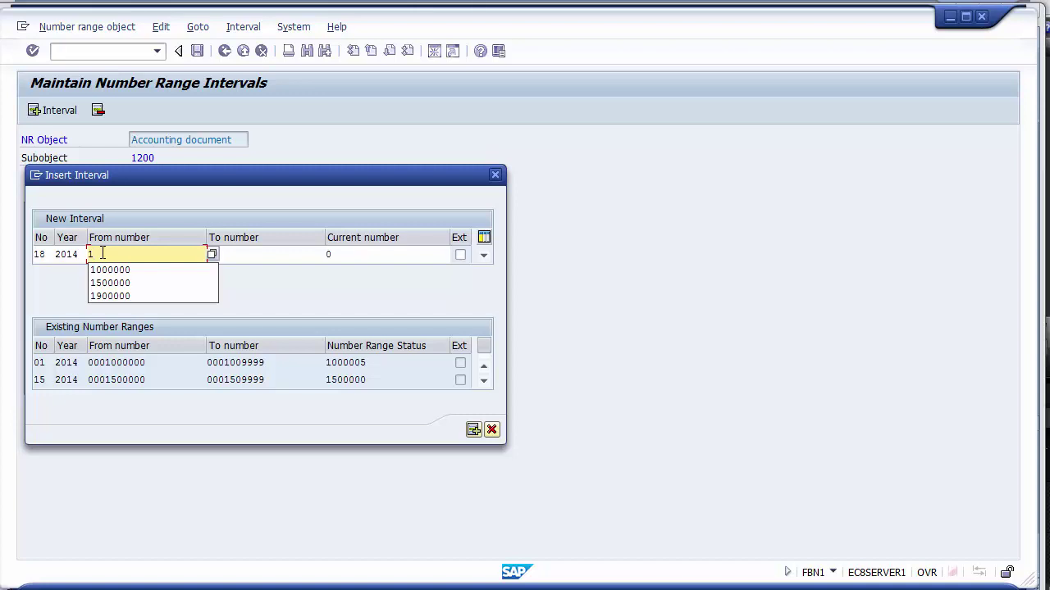
{"action": "key", "text": "BackSpace"}
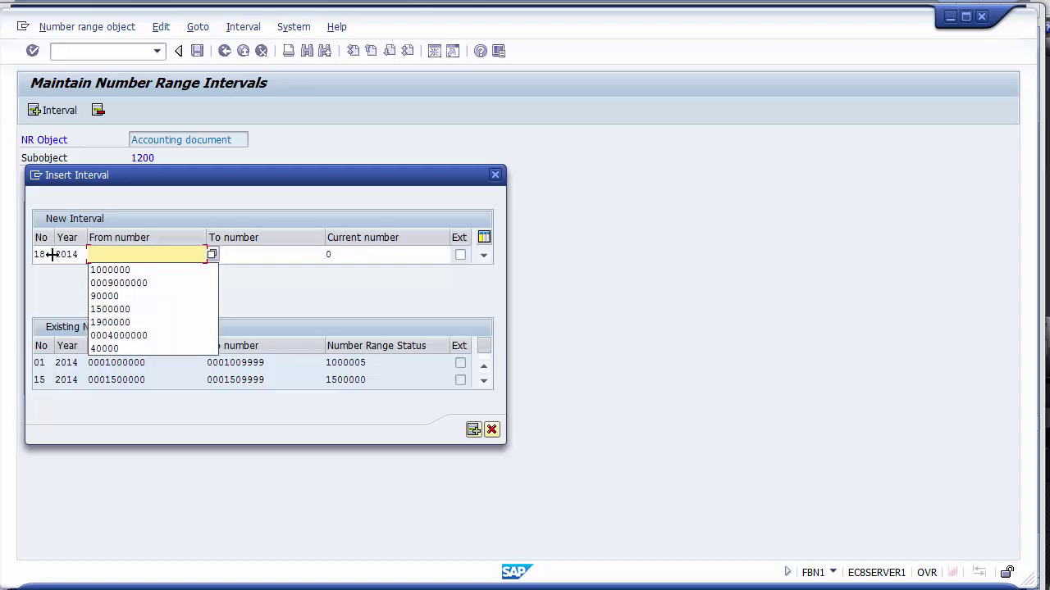
{"action": "left_click", "coordinate": [49, 254]}
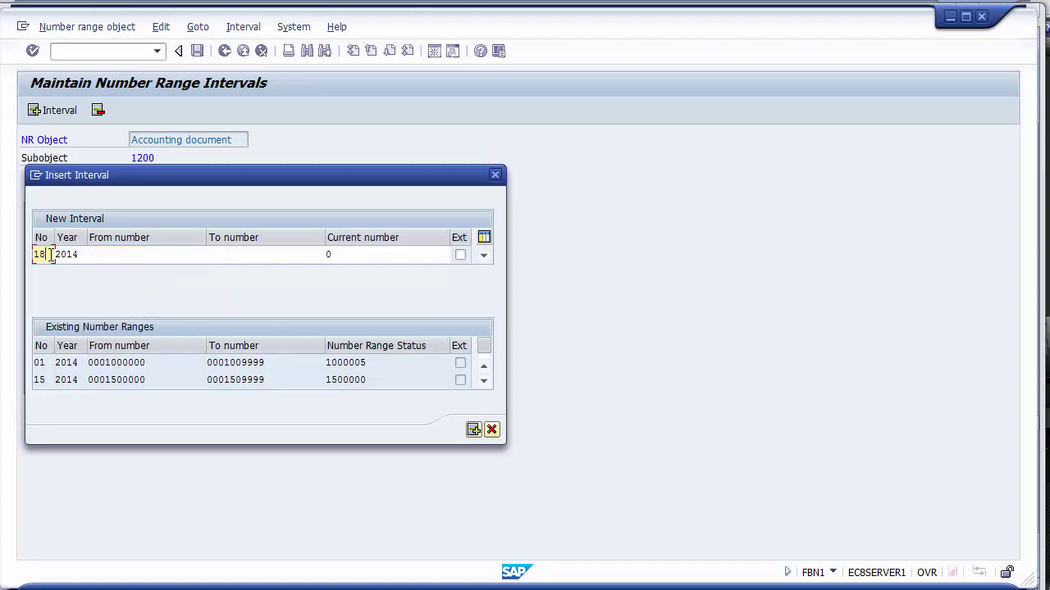
{"action": "left_click", "coordinate": [101, 255]}
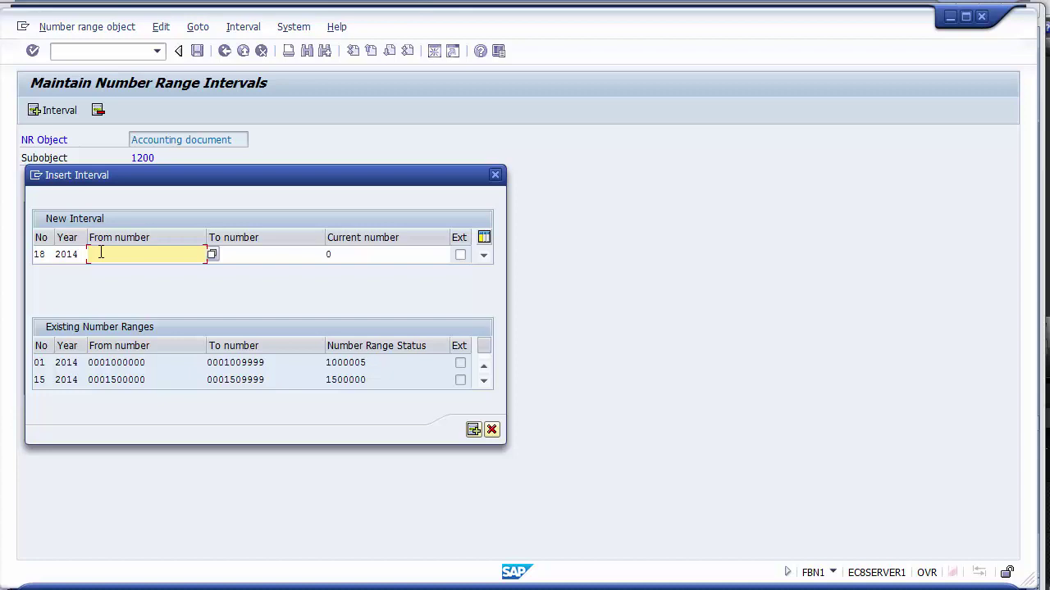
{"action": "type", "text": "1800000"}
{"action": "left_click", "coordinate": [253, 254]}
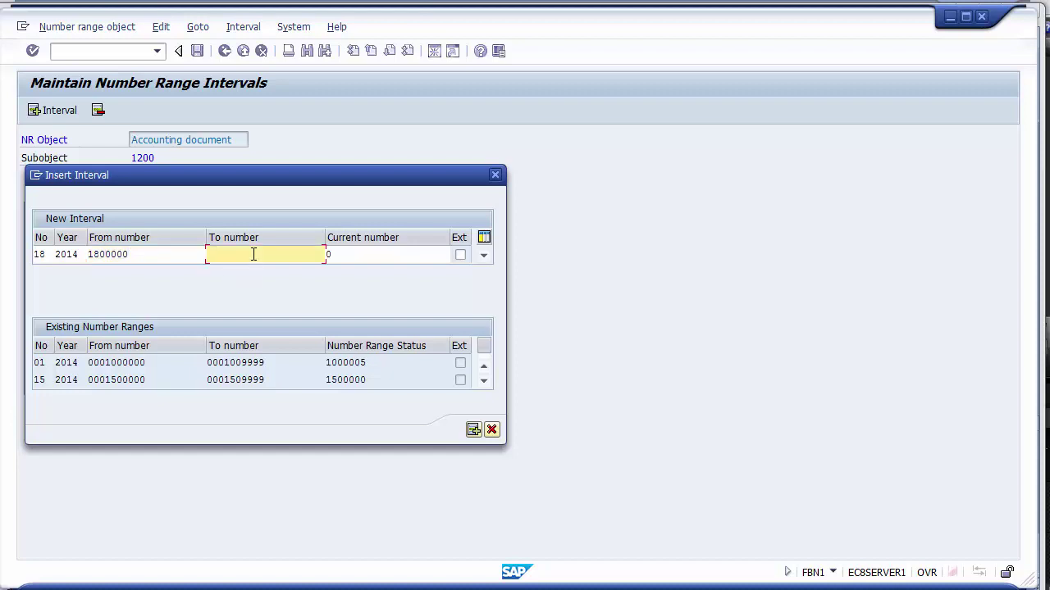
{"action": "type", "text": "1809999"}
{"action": "left_click", "coordinate": [133, 256]}
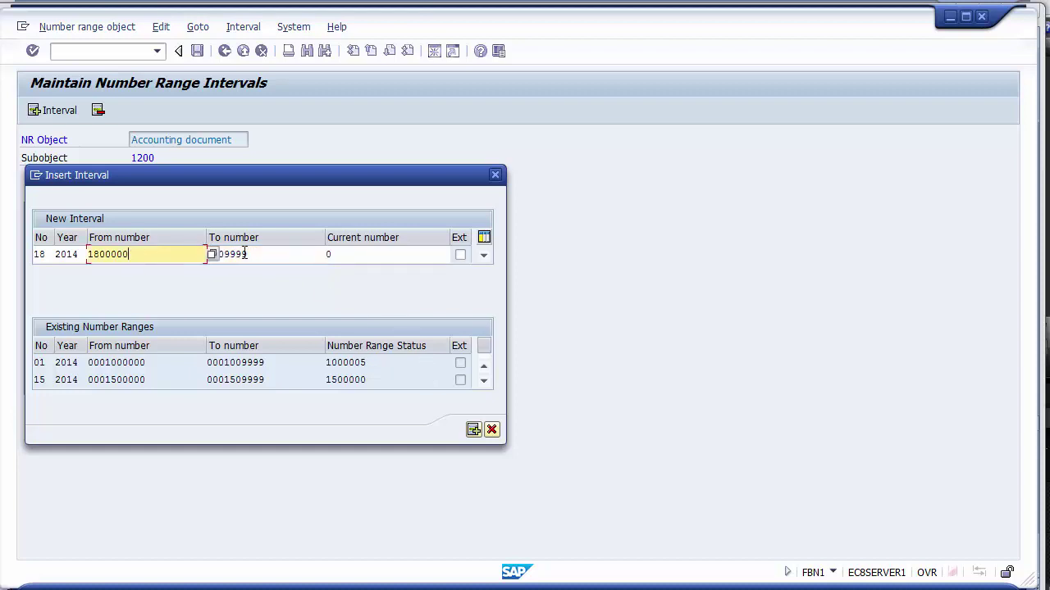
{"action": "left_click", "coordinate": [246, 254]}
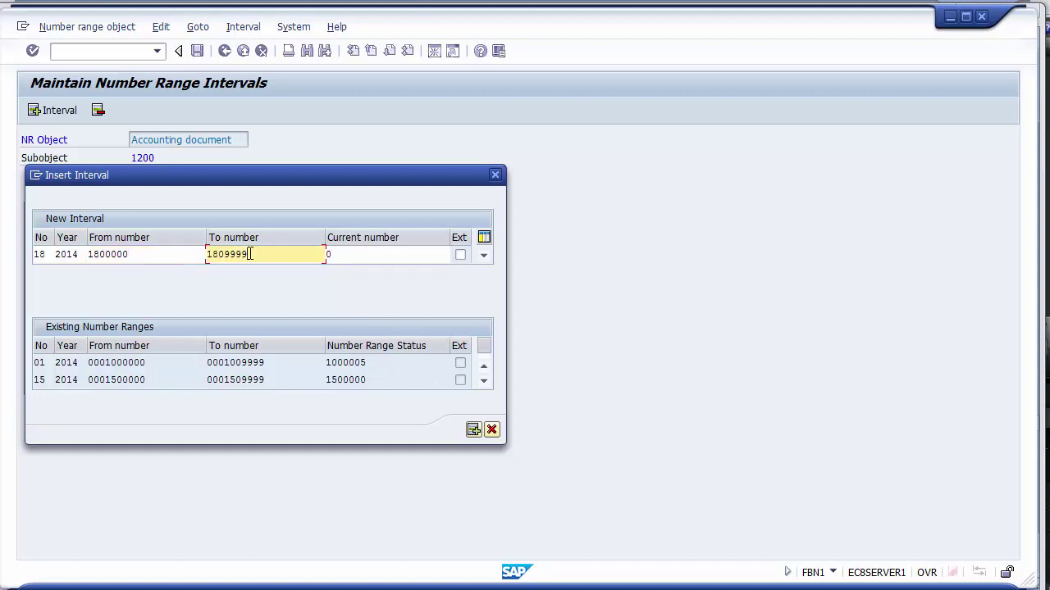
{"action": "left_click", "coordinate": [474, 431]}
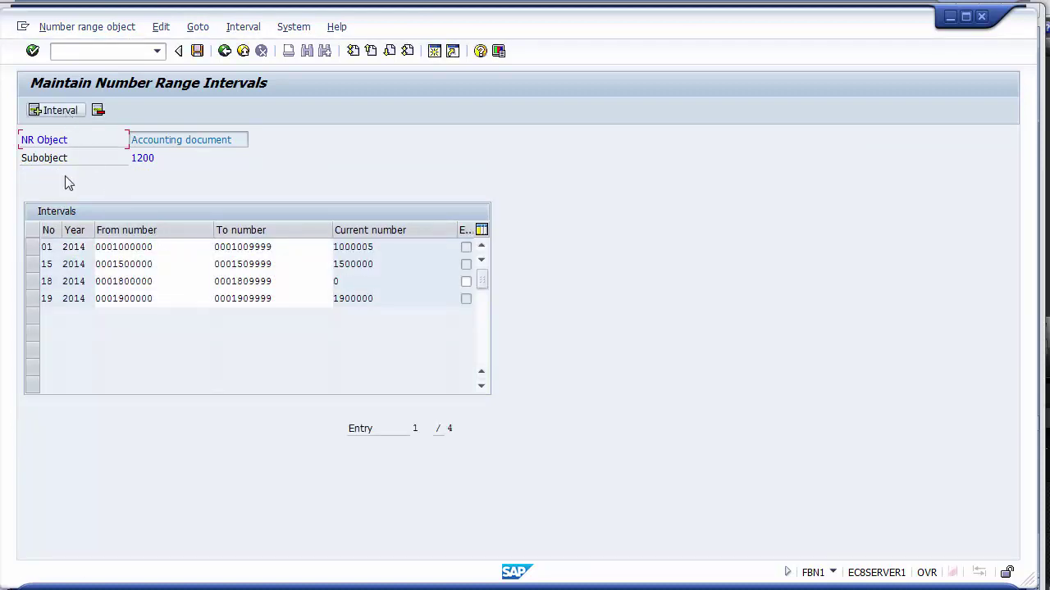
Insert another interval with number 14 for year 2014, from 1400000 to 1409999
{"action": "left_click", "coordinate": [34, 282]}
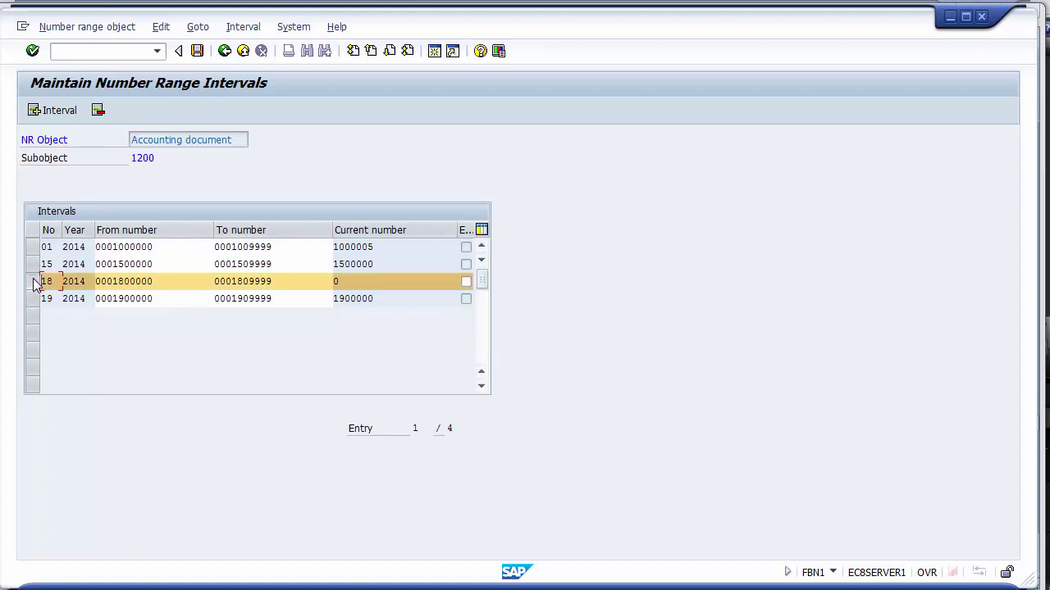
{"action": "left_click", "coordinate": [46, 113]}
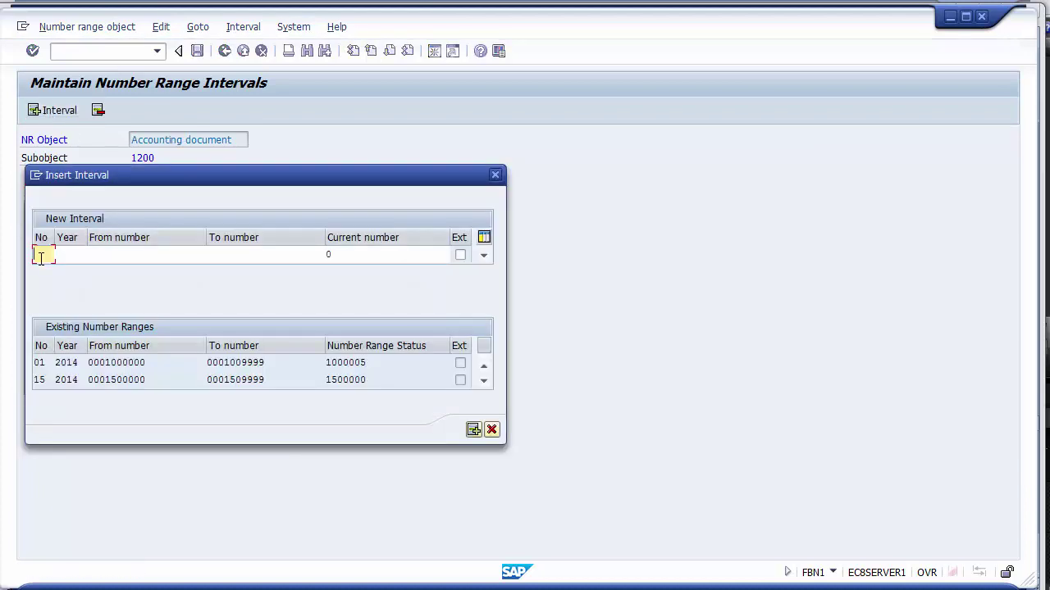
{"action": "type", "text": "14"}
{"action": "left_click", "coordinate": [64, 254]}
{"action": "type", "text": "2014"}
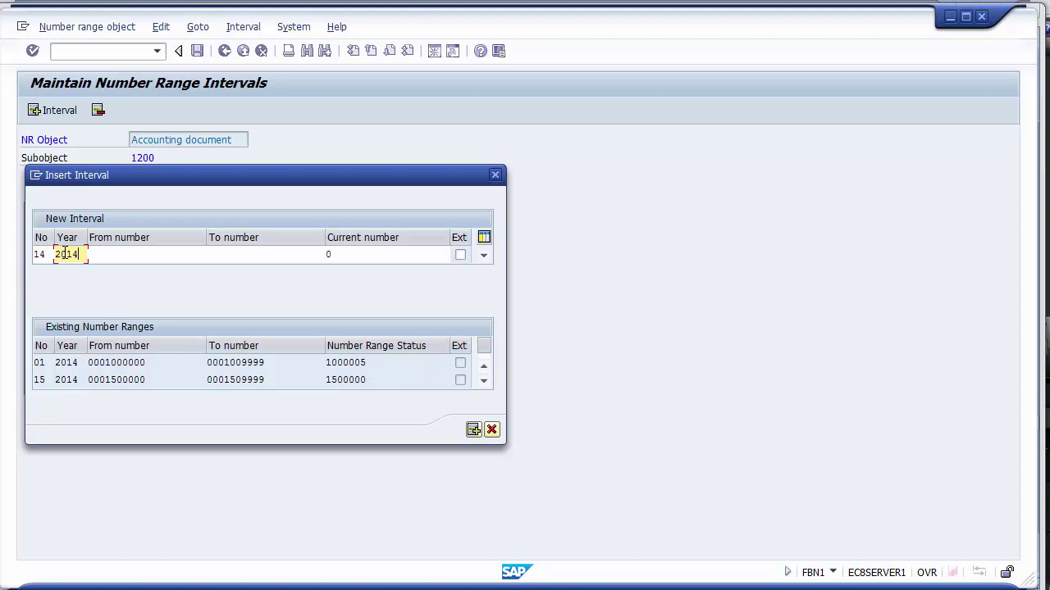
{"action": "key", "text": "Tab"}
{"action": "type", "text": "140"}
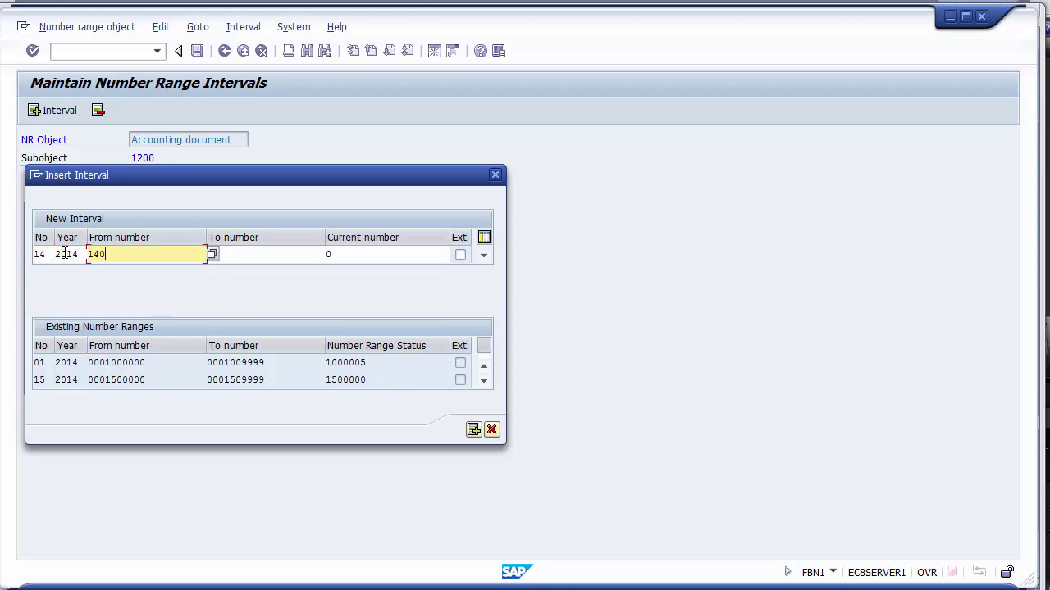
{"action": "type", "text": "0000"}
{"action": "key", "text": "Tab"}
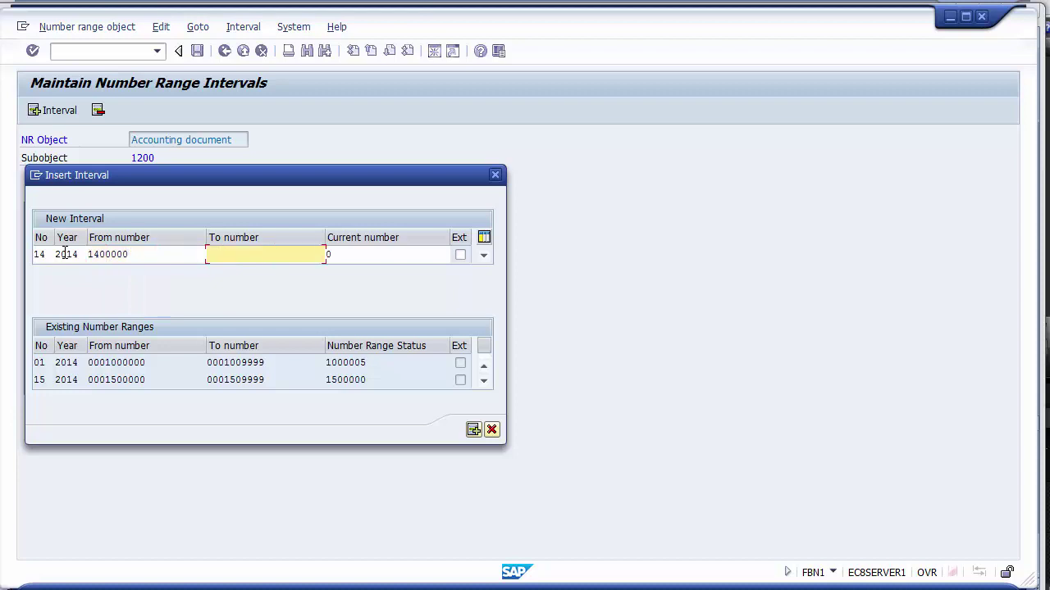
{"action": "type", "text": "1409999"}
{"action": "left_click", "coordinate": [473, 432]}
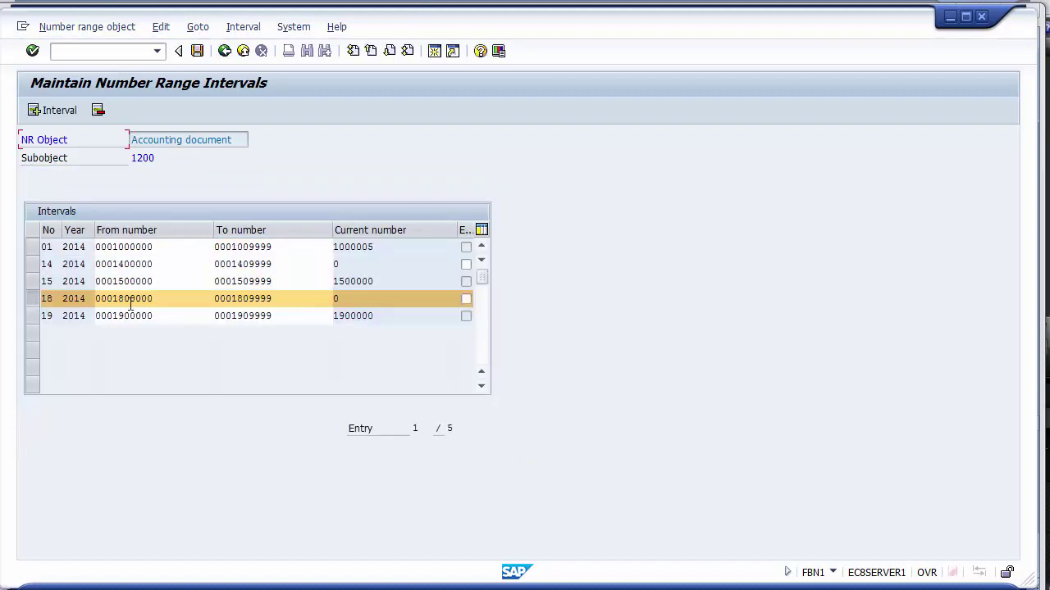
Save the new intervals 14 and 18, accepting the transport notice, and switch back to the PowerPoint slide
{"action": "left_click", "coordinate": [35, 269]}
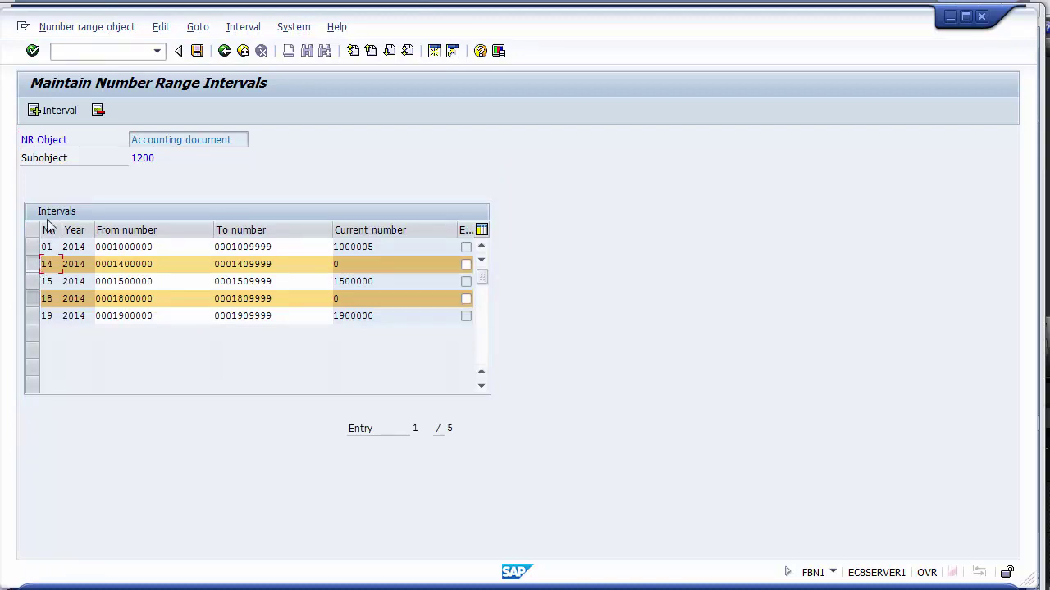
{"action": "left_click", "coordinate": [199, 55]}
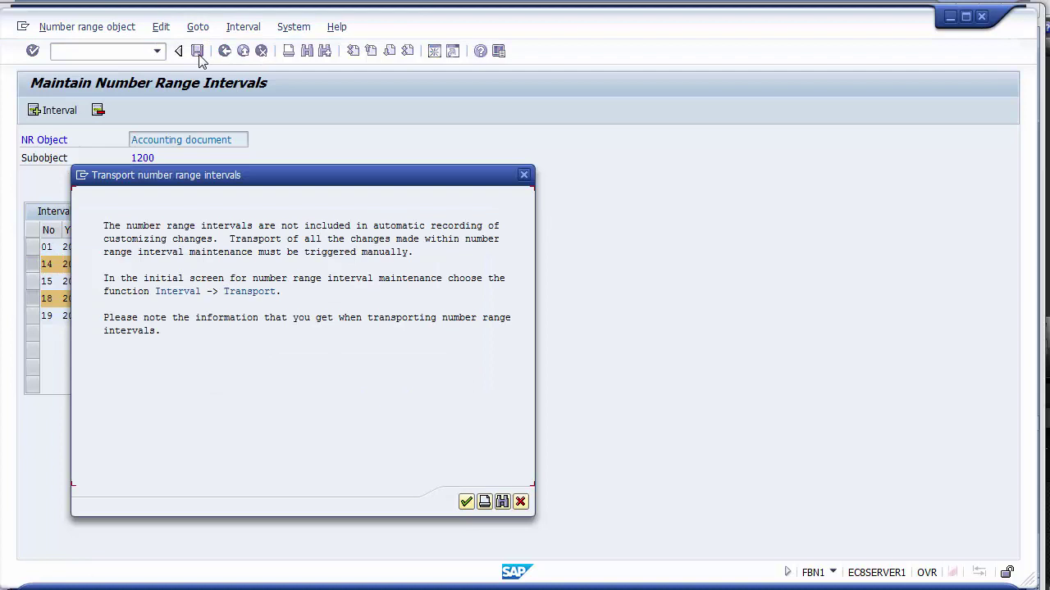
{"action": "left_click", "coordinate": [465, 503]}
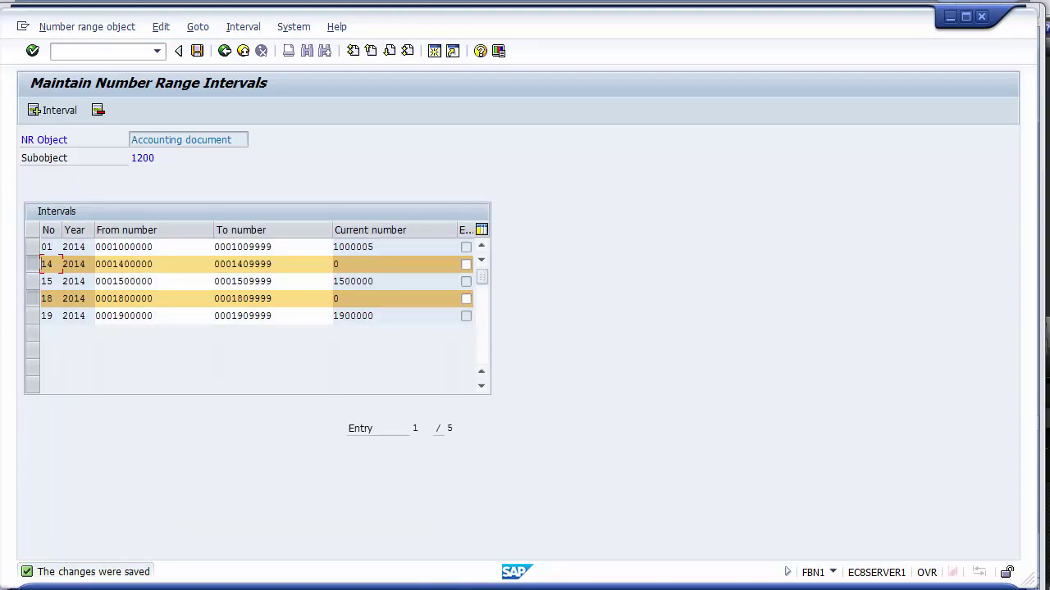
{"action": "left_click", "coordinate": [448, 586]}
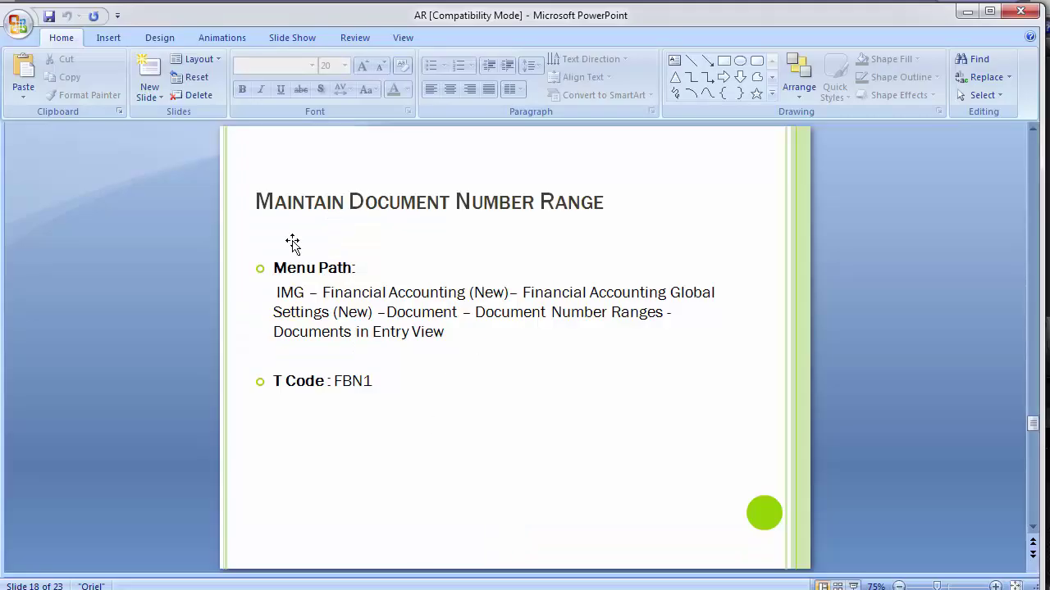